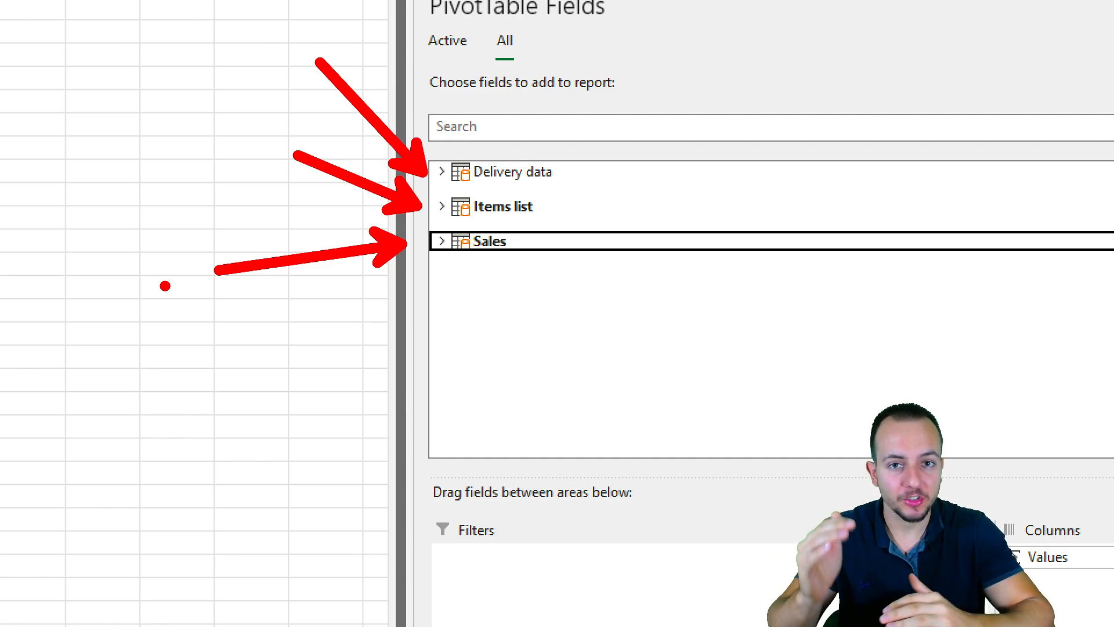
# - Expand the Sales, Items list and Delivery data tables in the PivotTable field list
pyautogui.press('Escape')
pyautogui.click(440, 242)
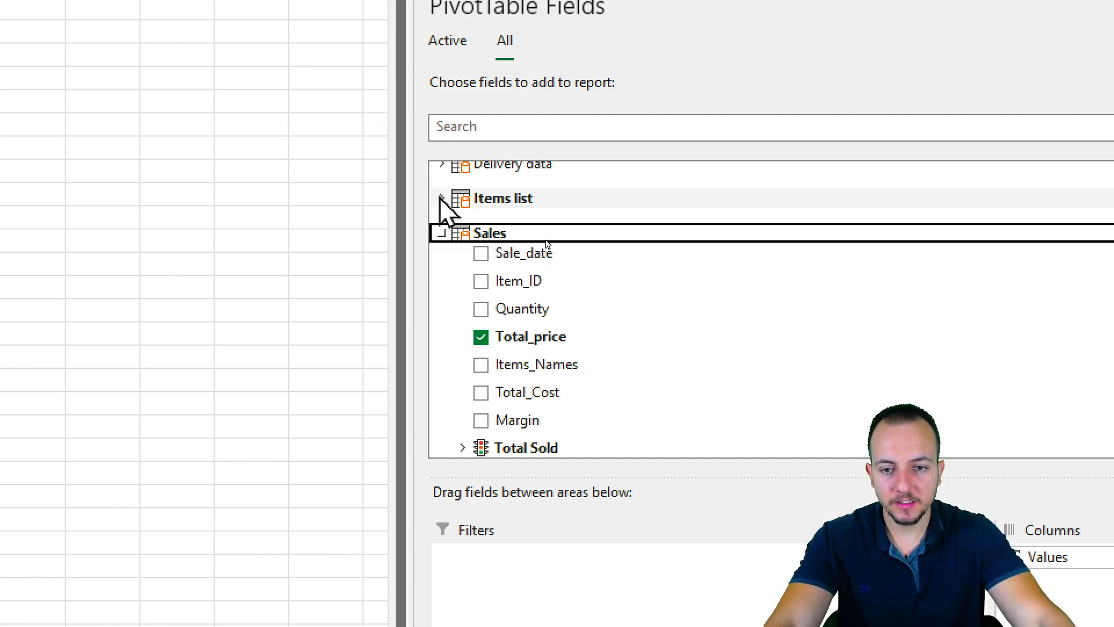
pyautogui.click(441, 200)
pyautogui.click(441, 171)
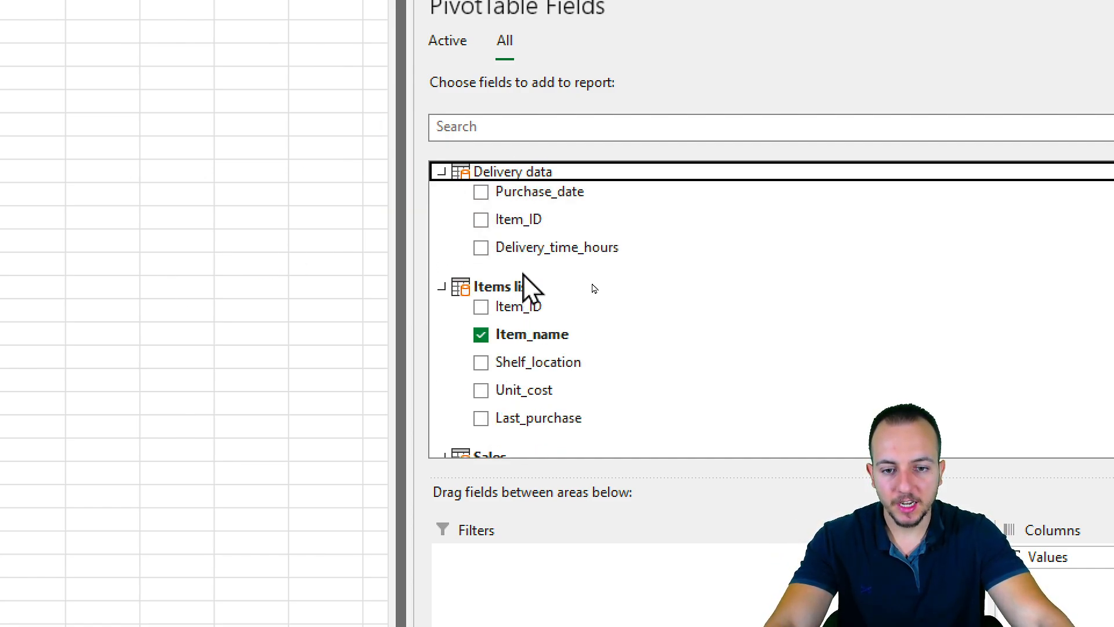
# - Examine the fields of the Items list and Sales tables and the pivot areas they are assigned to
pyautogui.click(537, 291)
pyautogui.click(507, 294)
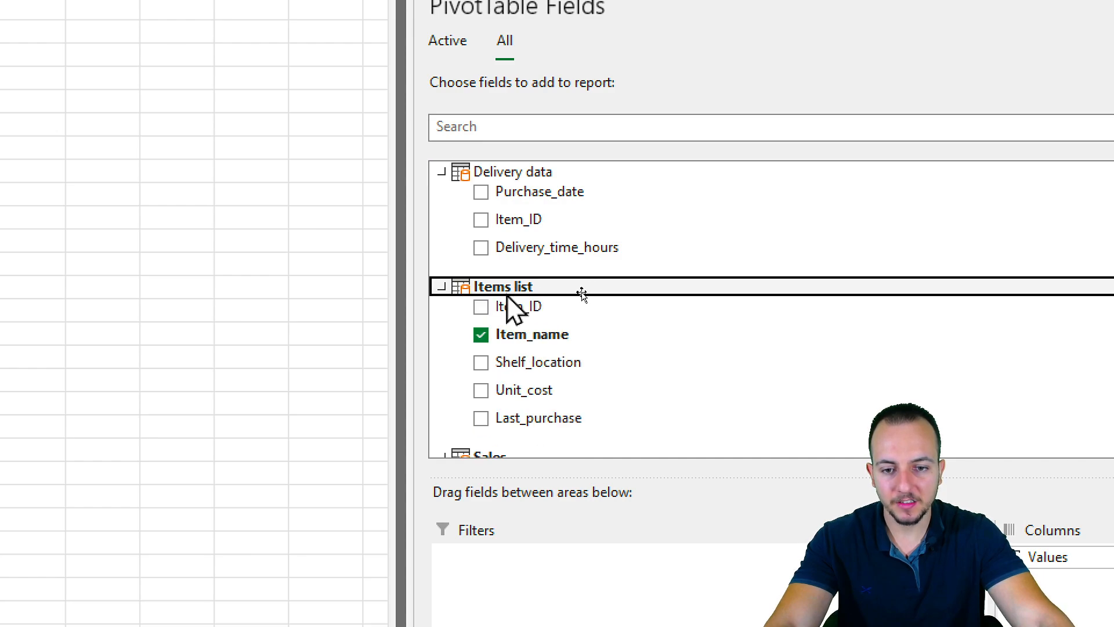
pyautogui.click(567, 333)
pyautogui.scroll(-3, 580, 348)
pyautogui.scroll(-2, 589, 365)
pyautogui.click(577, 336)
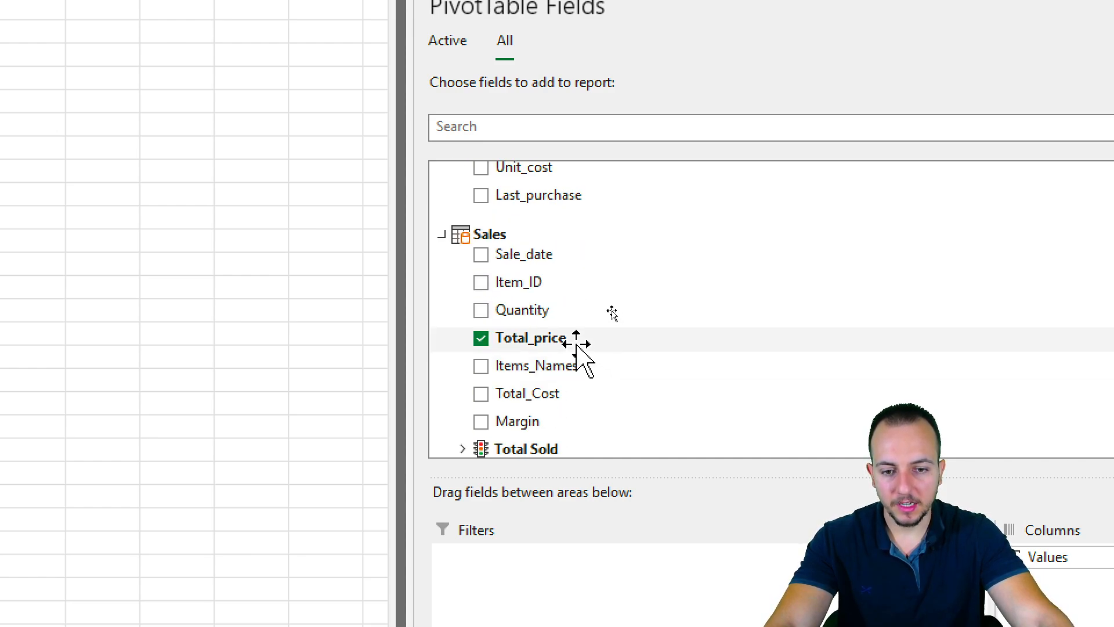
pyautogui.scroll(-1, 603, 429)
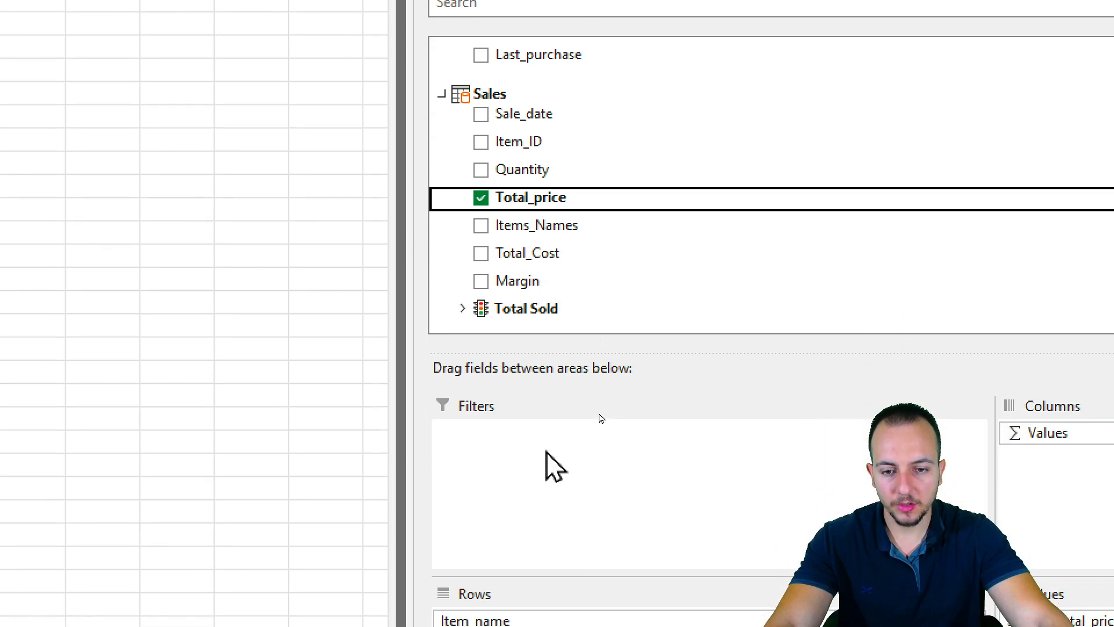
pyautogui.click(462, 432)
pyautogui.scroll(-1, 583, 397)
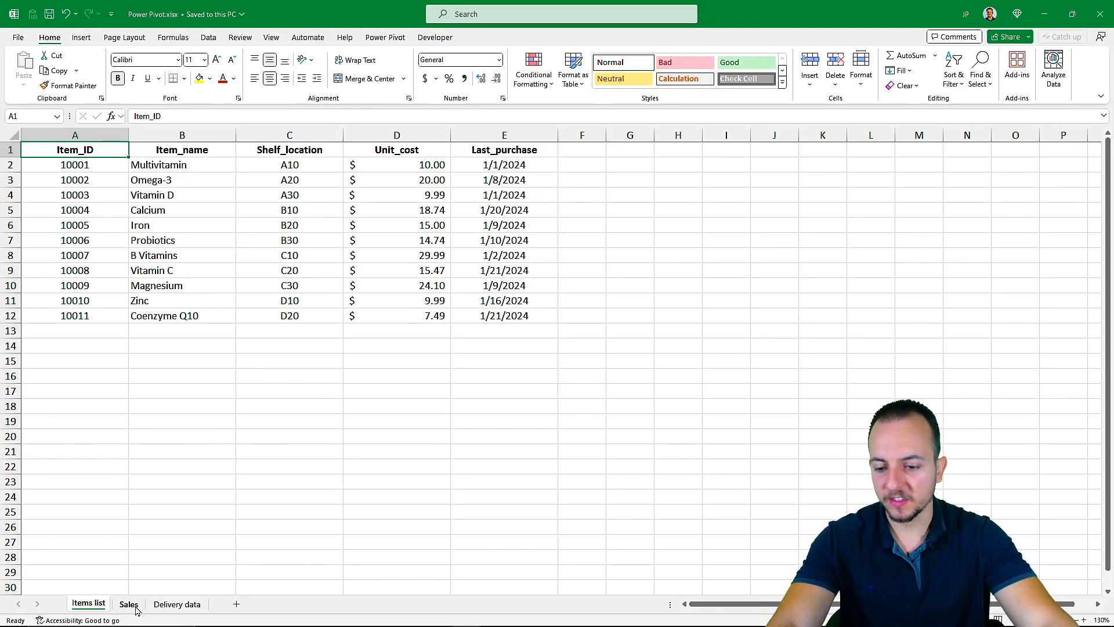
# - Look through the Sales and Delivery data sheets, then return to the Items list sheet
pyautogui.click(247, 582)
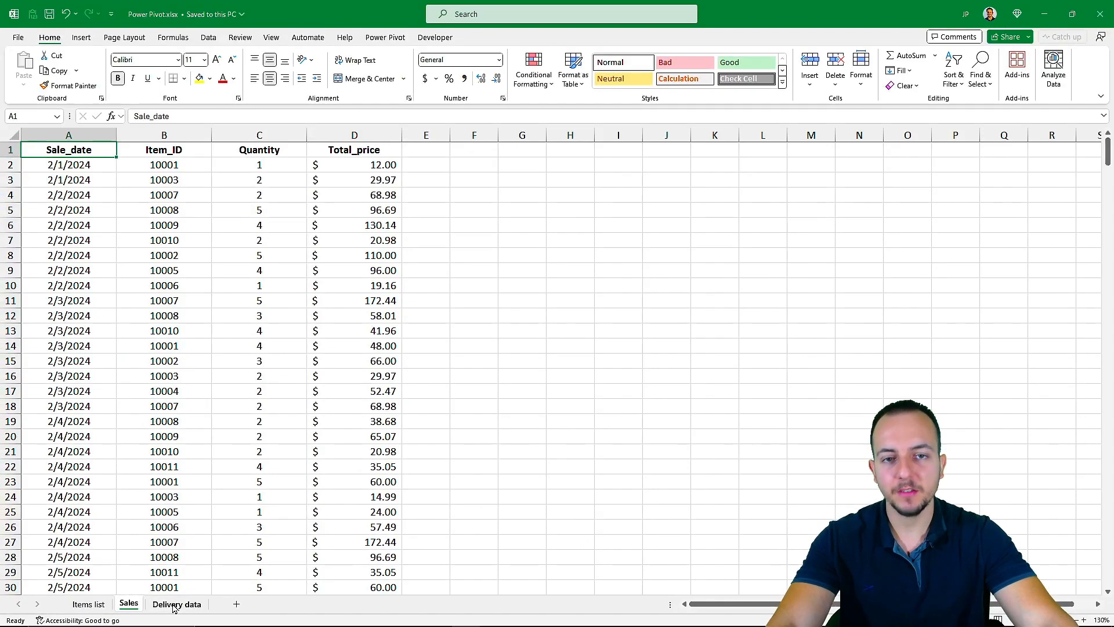
pyautogui.click(200, 582)
pyautogui.click(104, 579)
pyautogui.click(85, 604)
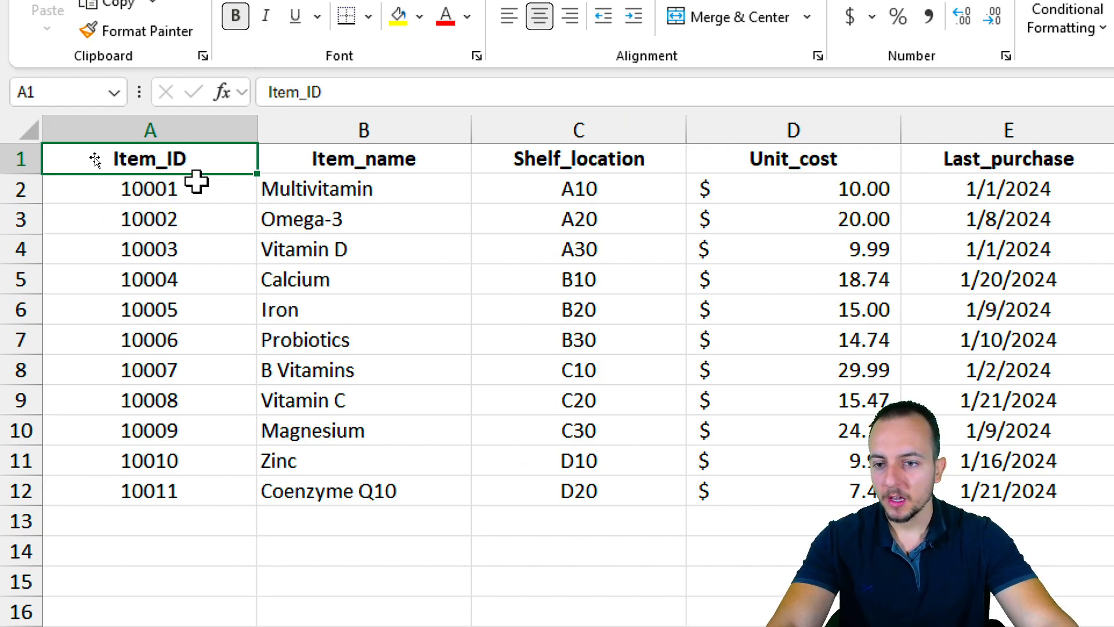
# - Review the Items list columns one by one, from Item_ID through Last_purchase, and return to cell A1
pyautogui.click(168, 129)
pyautogui.click(380, 129)
pyautogui.click(580, 131)
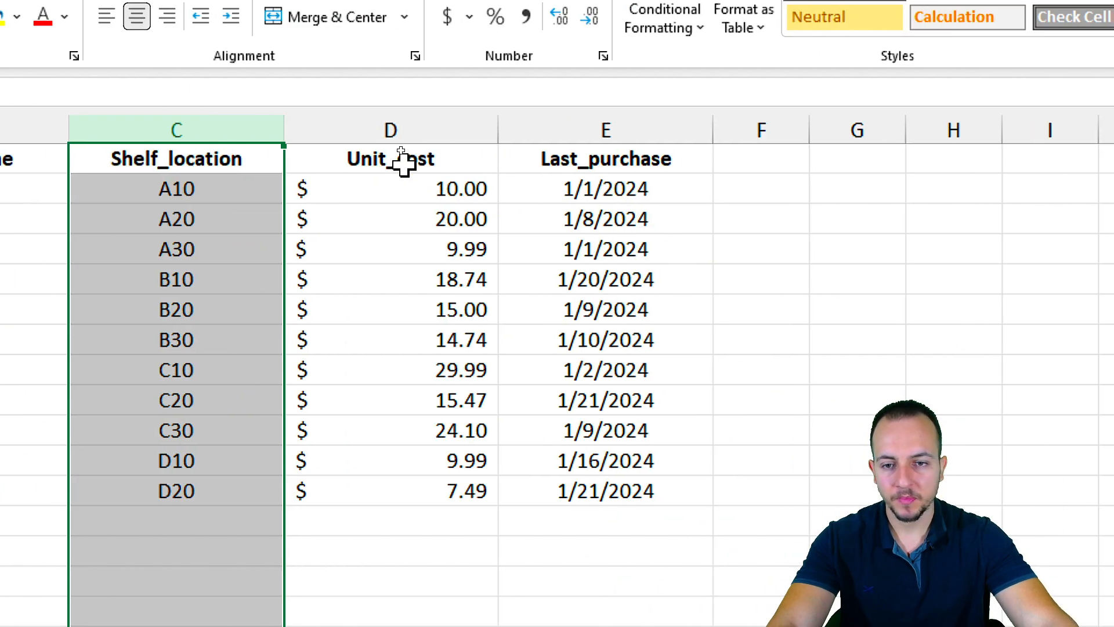
pyautogui.click(800, 131)
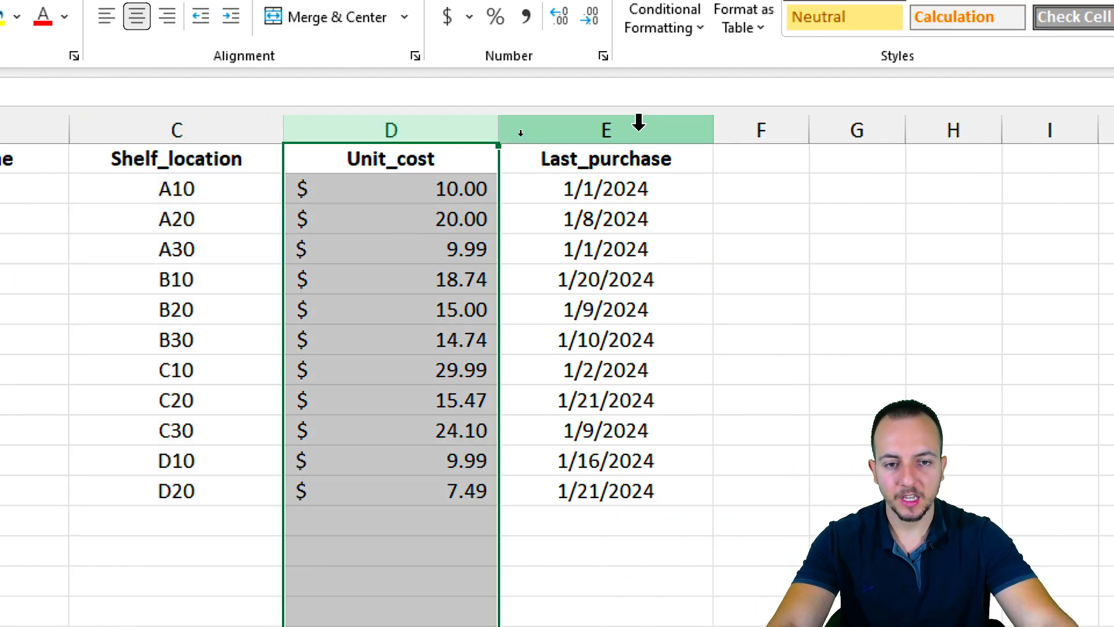
pyautogui.click(638, 129)
pyautogui.click(142, 173)
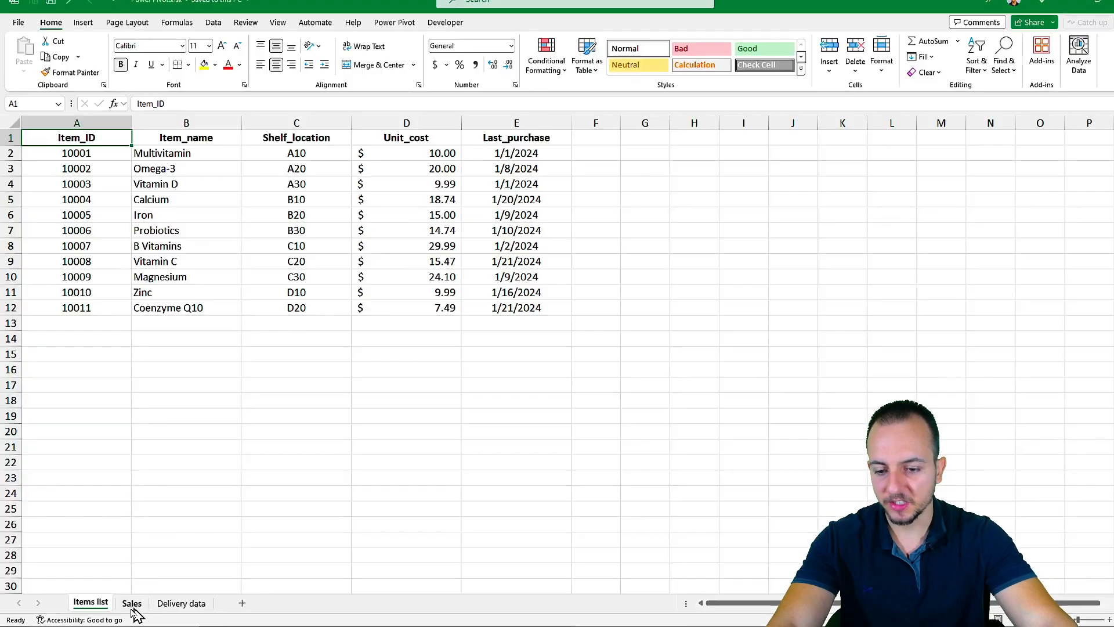
# - Review the Sale_date, Item_ID, Quantity and Total_price columns on the Sales sheet and return to cell A1
pyautogui.click(132, 605)
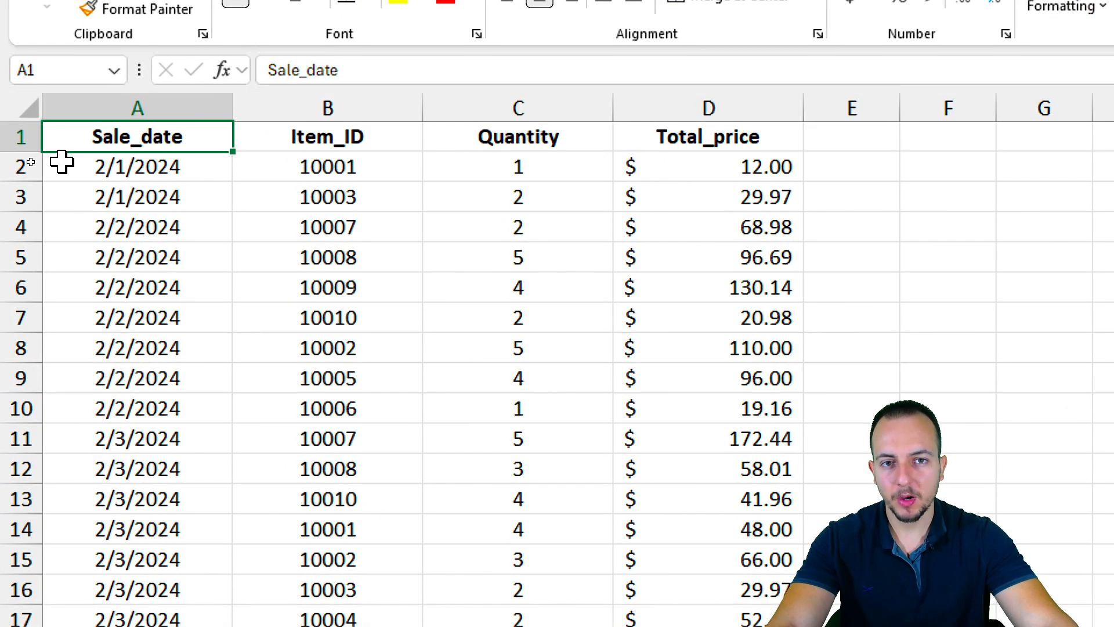
pyautogui.click(174, 106)
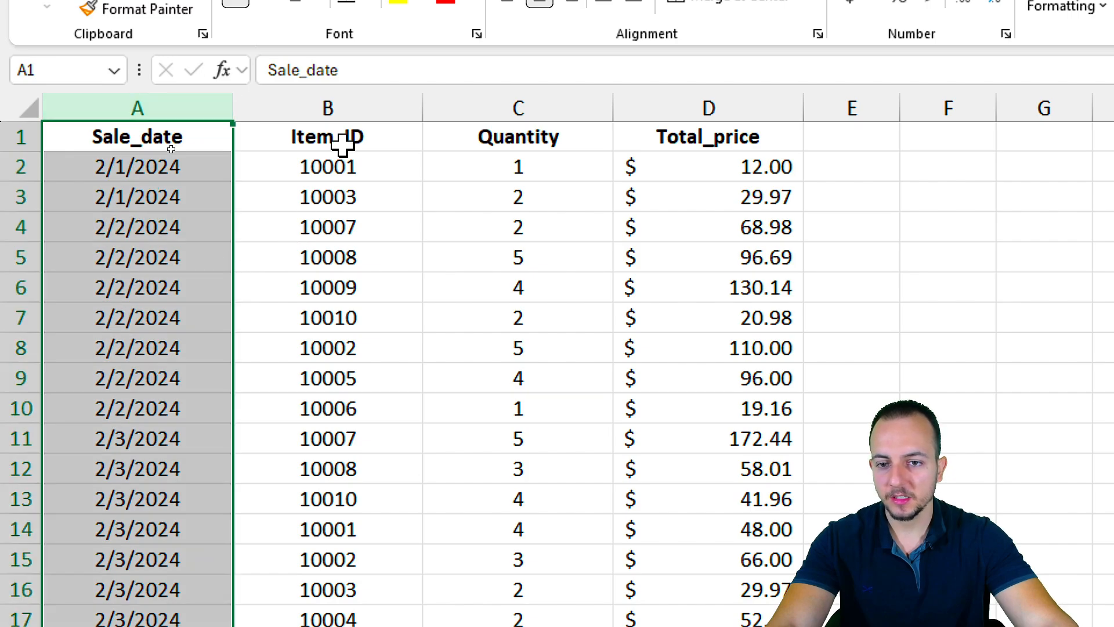
pyautogui.click(365, 110)
pyautogui.click(525, 110)
pyautogui.click(725, 109)
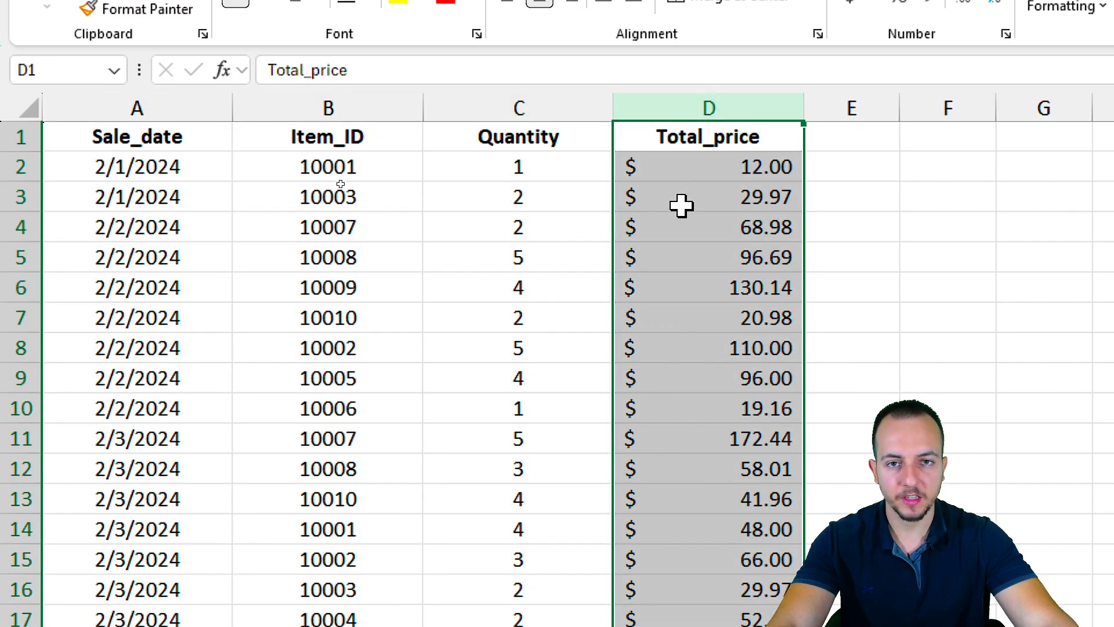
pyautogui.click(188, 146)
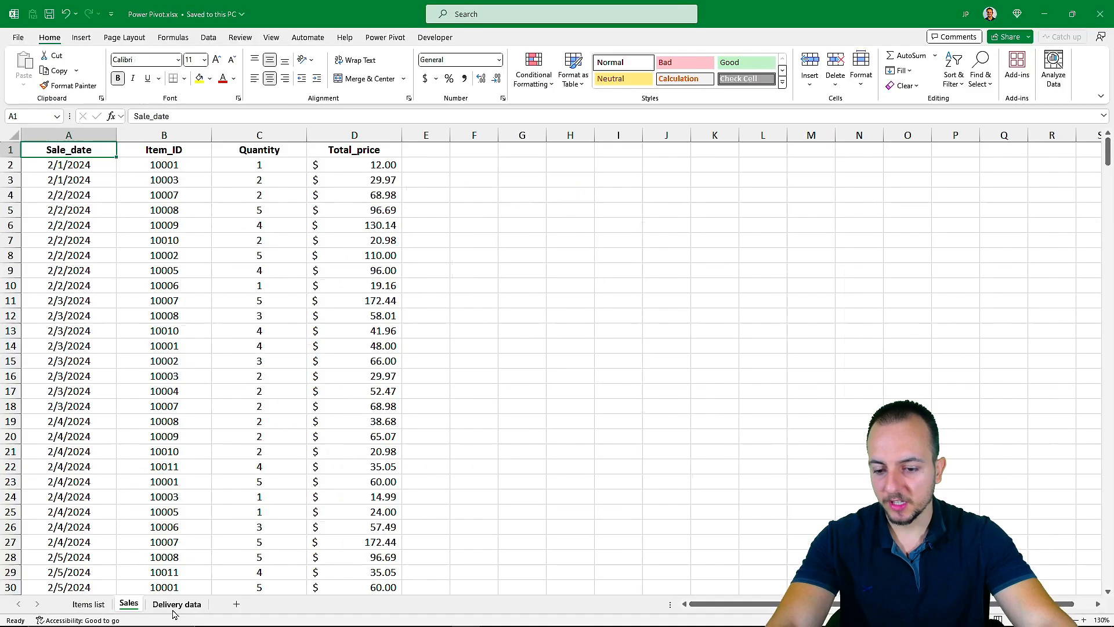
# - Review the Purchase_date, Item_ID and Delivery_time_hours columns on the Delivery data sheet and return to cell A1
pyautogui.click(173, 609)
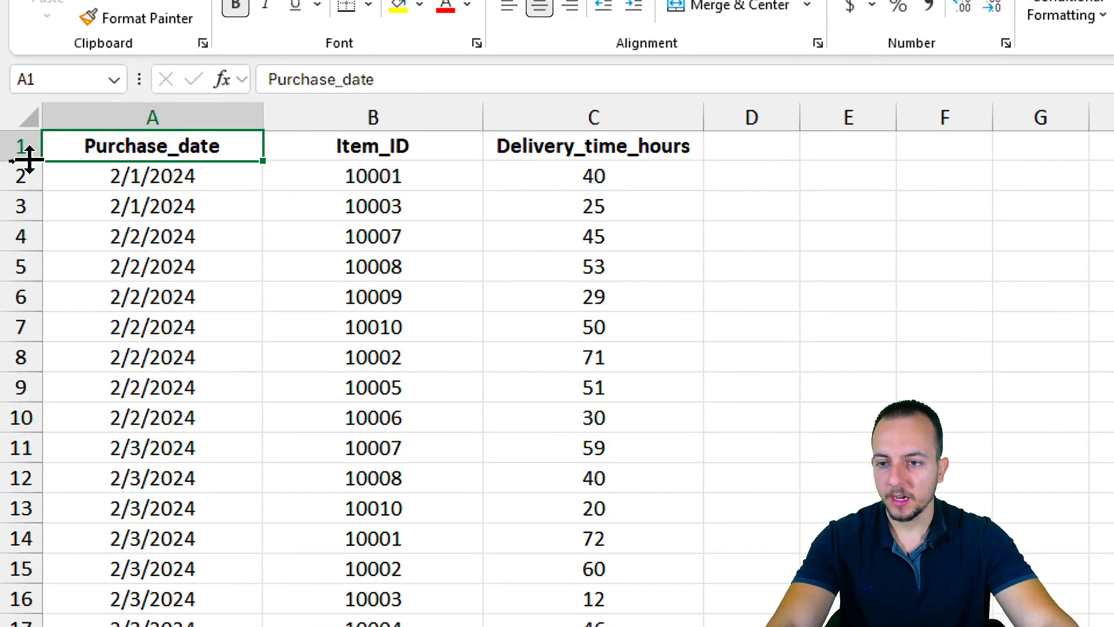
pyautogui.click(185, 114)
pyautogui.click(371, 116)
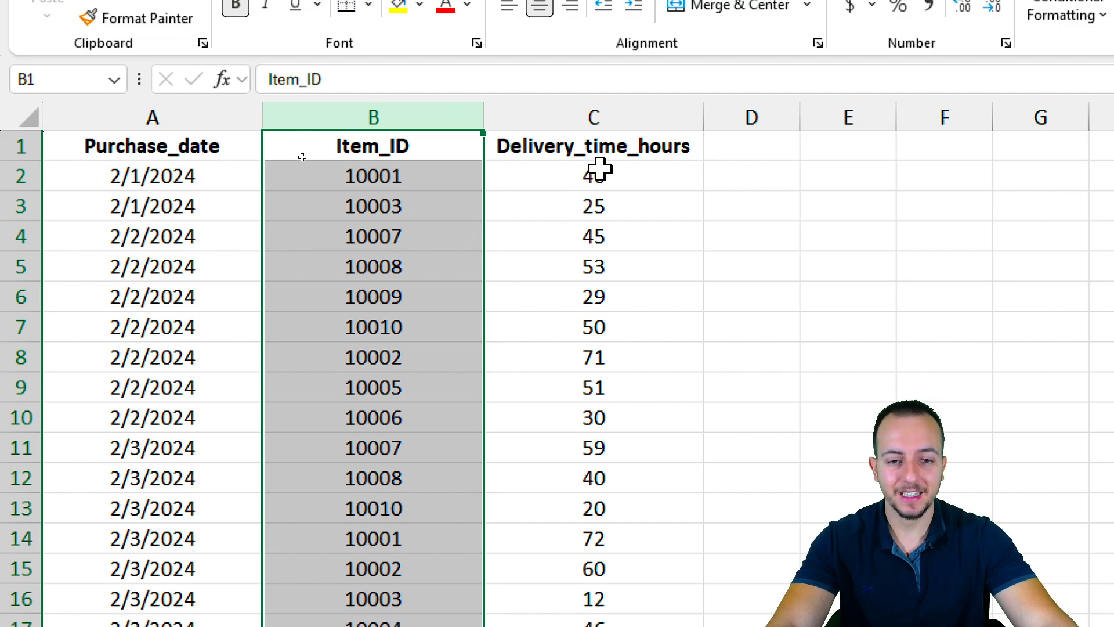
pyautogui.click(606, 135)
pyautogui.hotkey('ctrl', 'shift', 'Down')
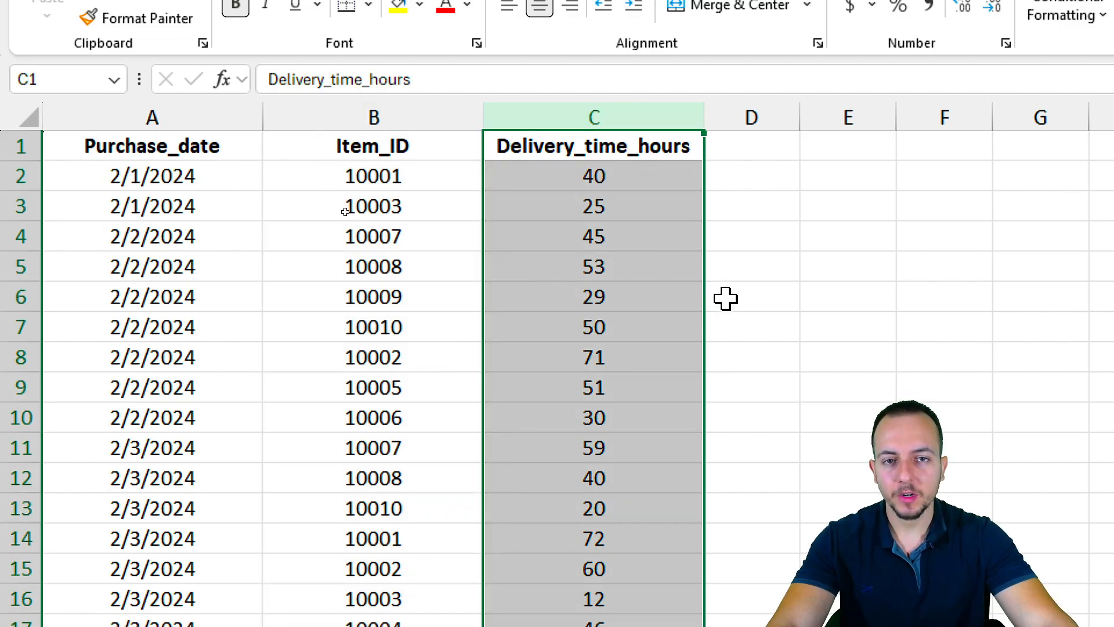
pyautogui.moveTo(626, 179); pyautogui.dragTo(592, 384)
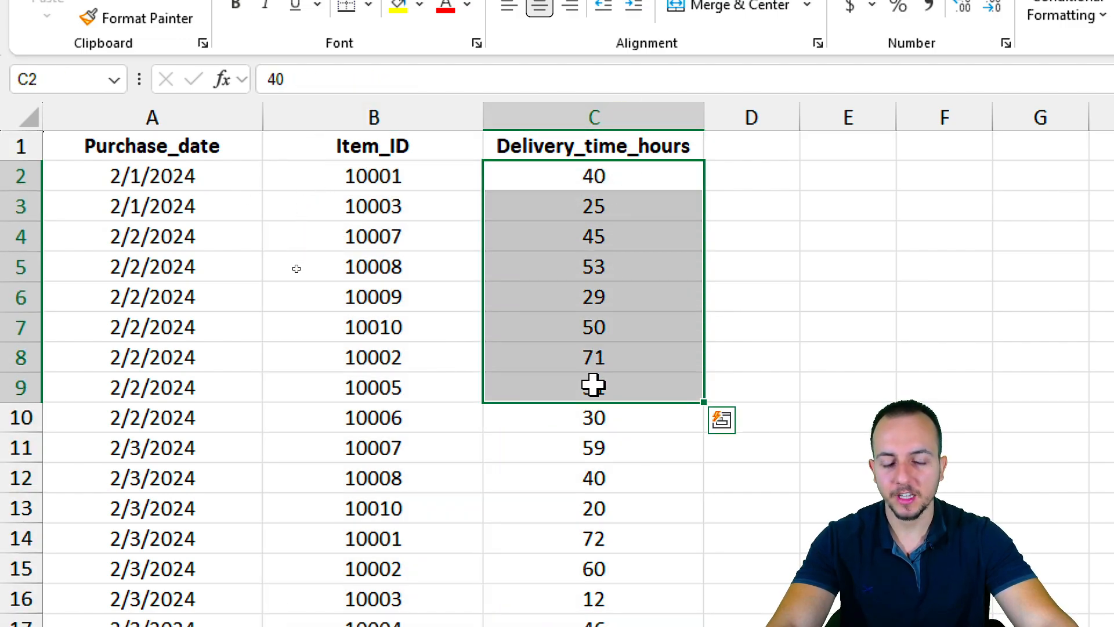
pyautogui.click(219, 143)
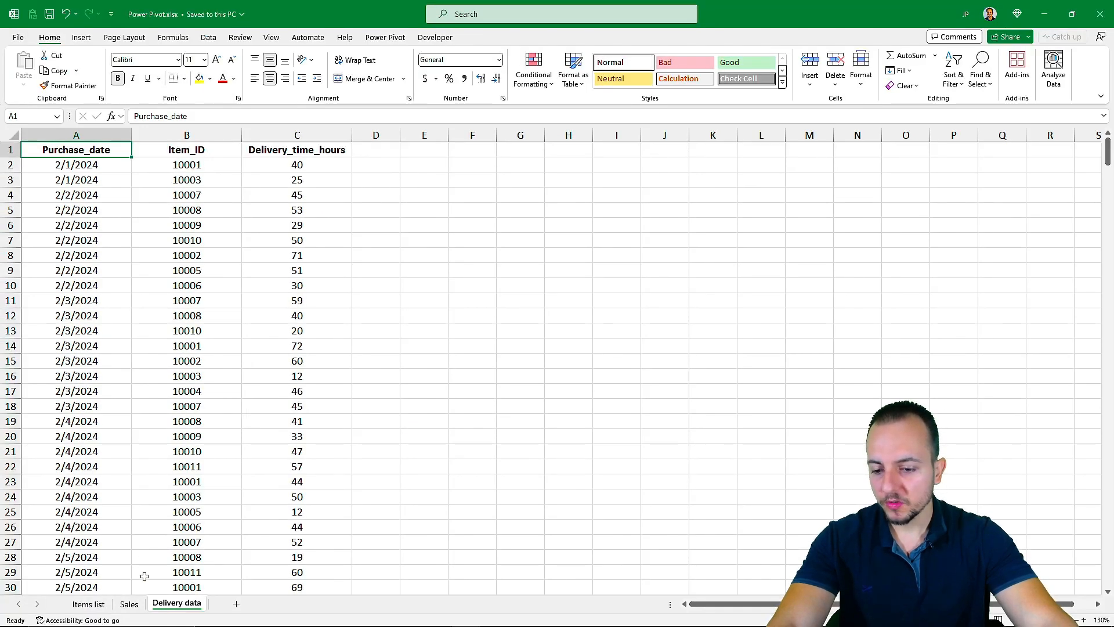
# - Compare the Items list with the Sales sheet, checking the Item_ID values and the empty column beside Total_price
pyautogui.click(87, 604)
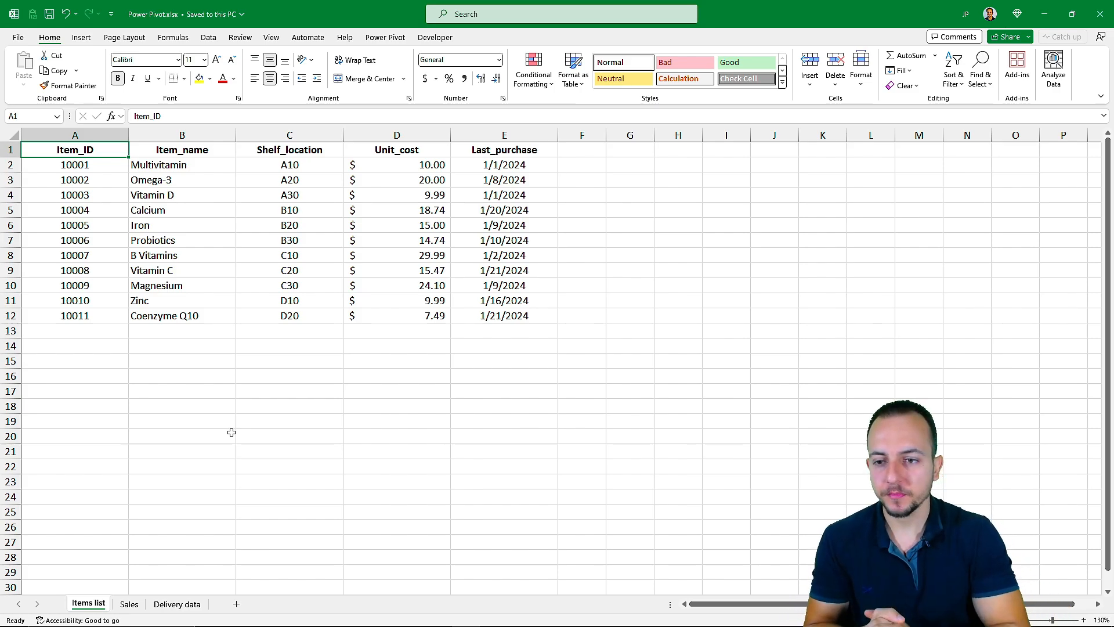
pyautogui.click(130, 604)
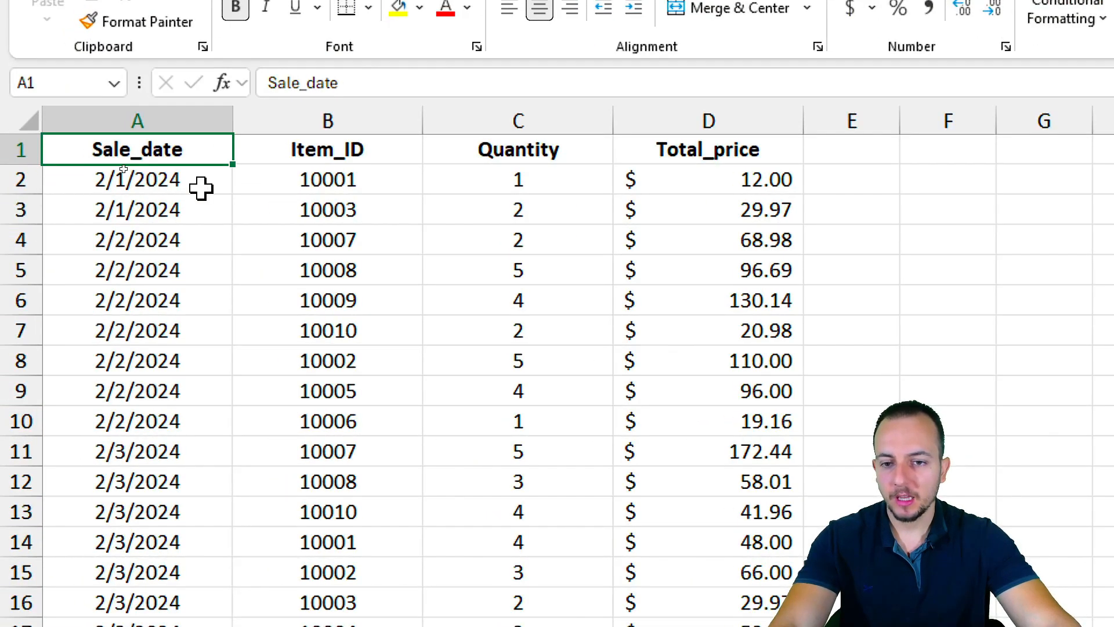
pyautogui.moveTo(229, 177); pyautogui.dragTo(278, 310)
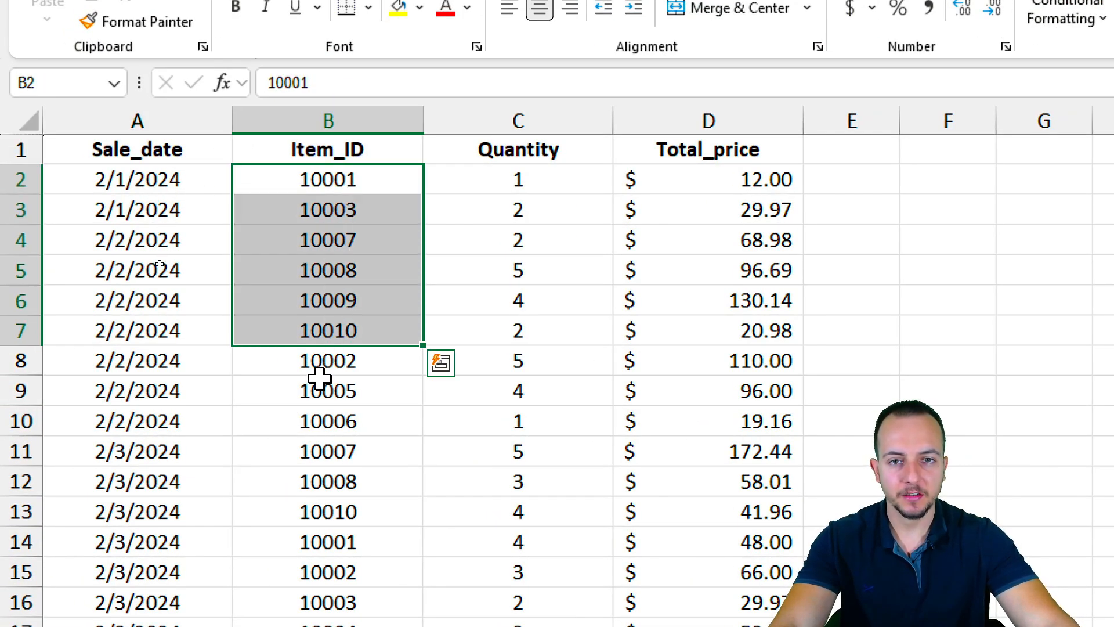
pyautogui.click(863, 113)
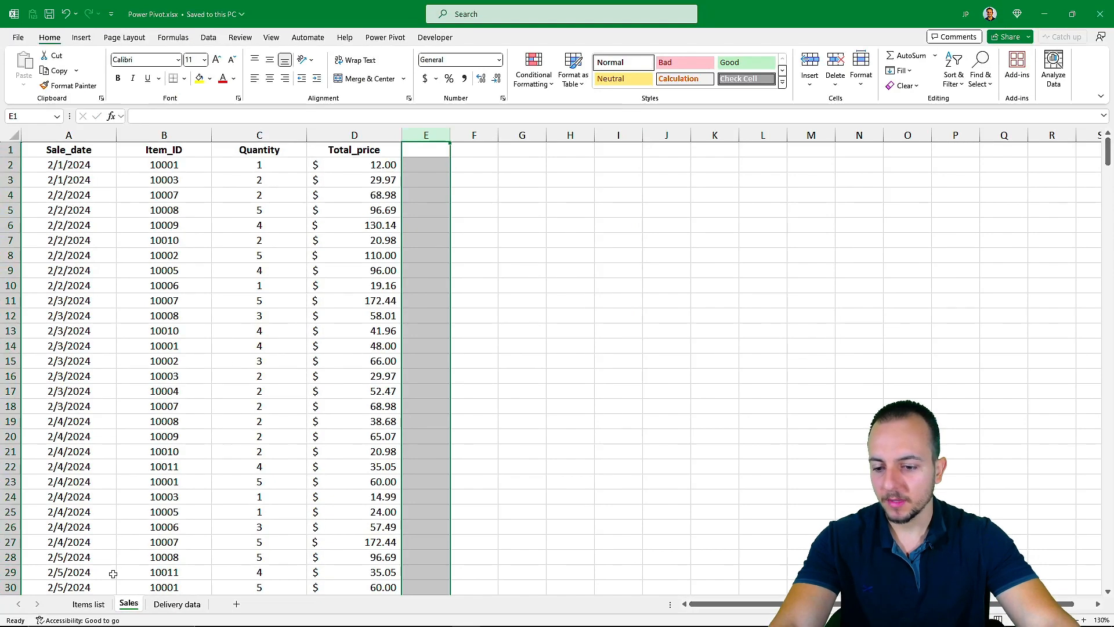
# - Examine the Unit_cost values on the Items list sheet and return to cell A1
pyautogui.click(100, 604)
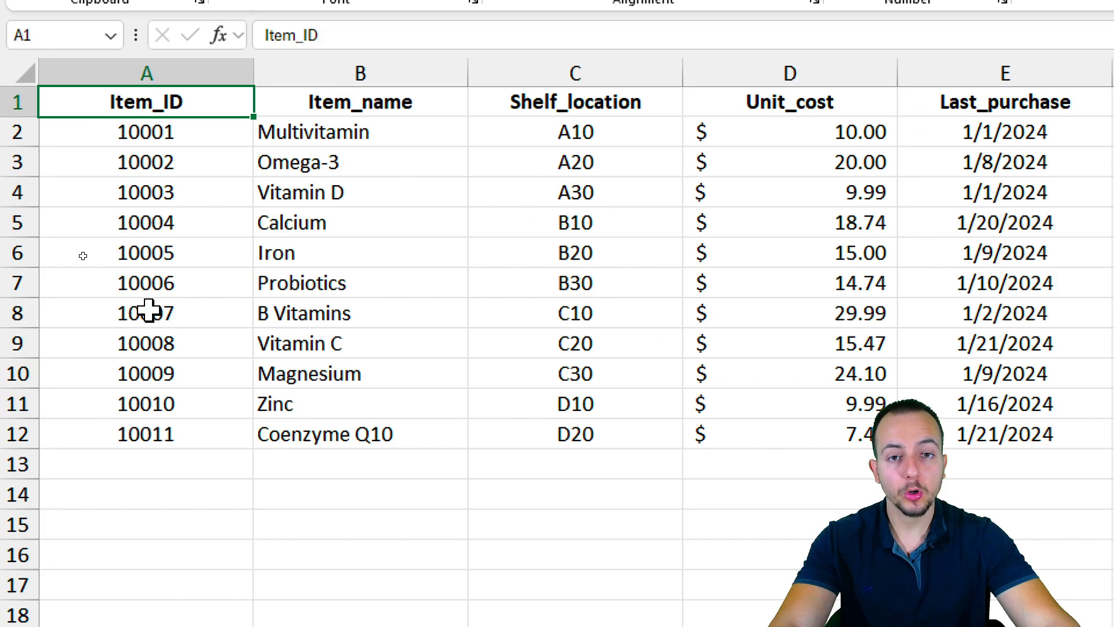
pyautogui.moveTo(827, 130); pyautogui.dragTo(808, 240)
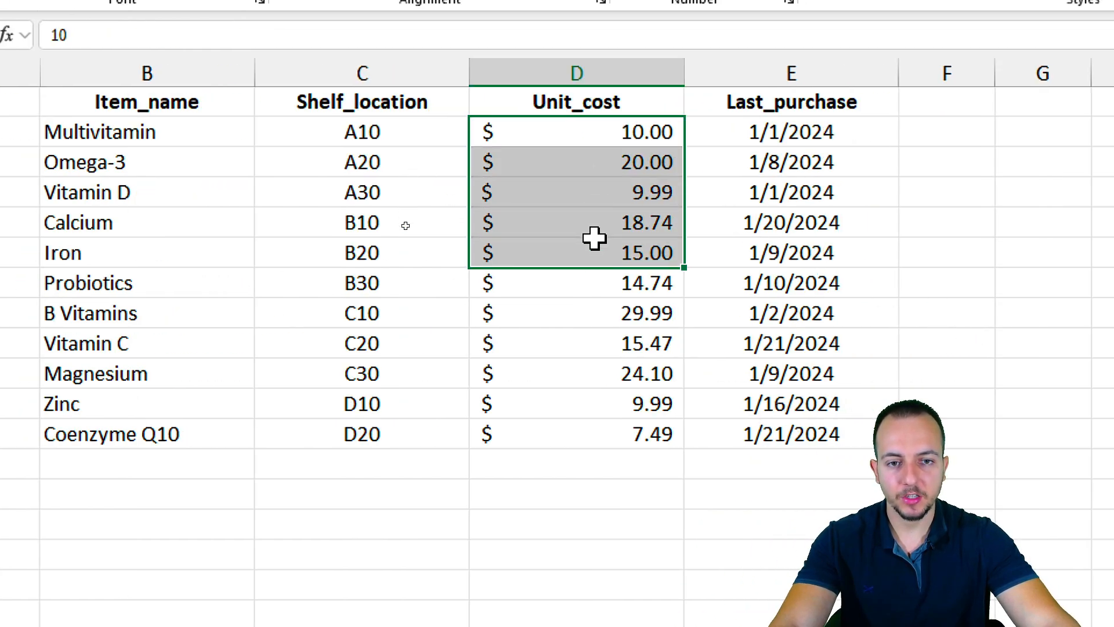
pyautogui.moveTo(594, 238); pyautogui.dragTo(572, 423)
pyautogui.click(582, 132)
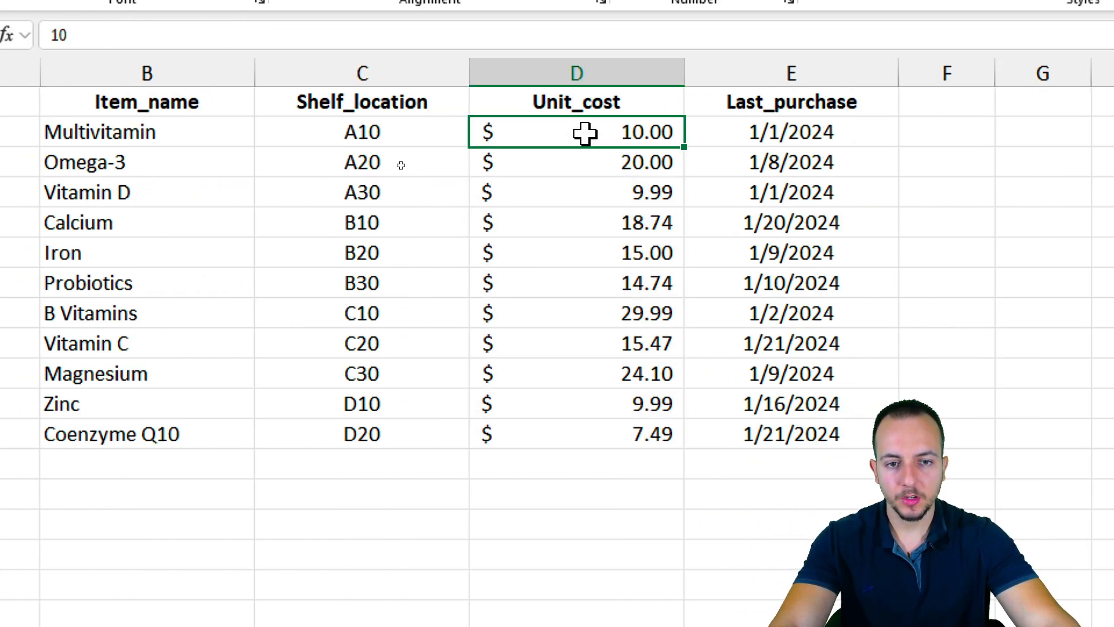
pyautogui.click(242, 139)
pyautogui.click(28, 102)
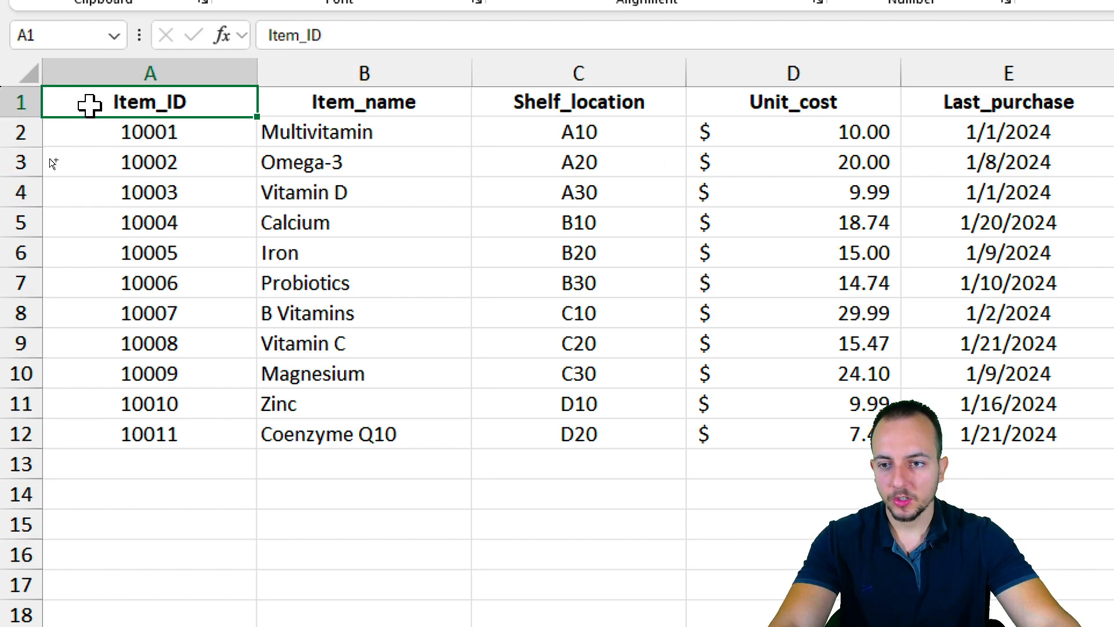
# - Examine the Quantity and Total_price columns on the Sales sheet and the empty columns E and F beside them
pyautogui.click(129, 604)
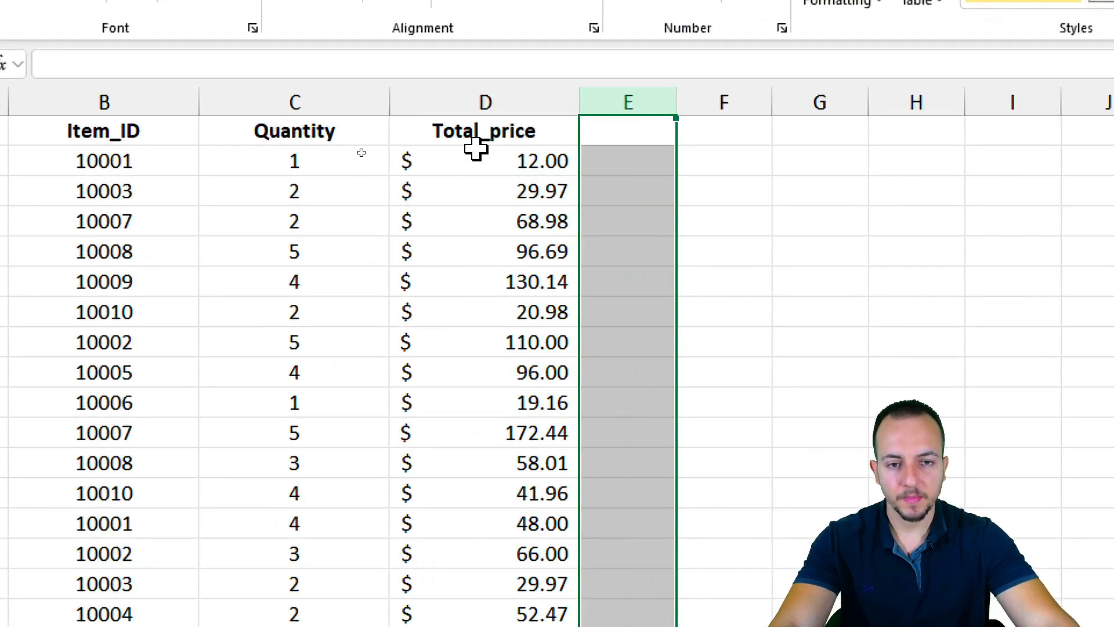
pyautogui.click(428, 88)
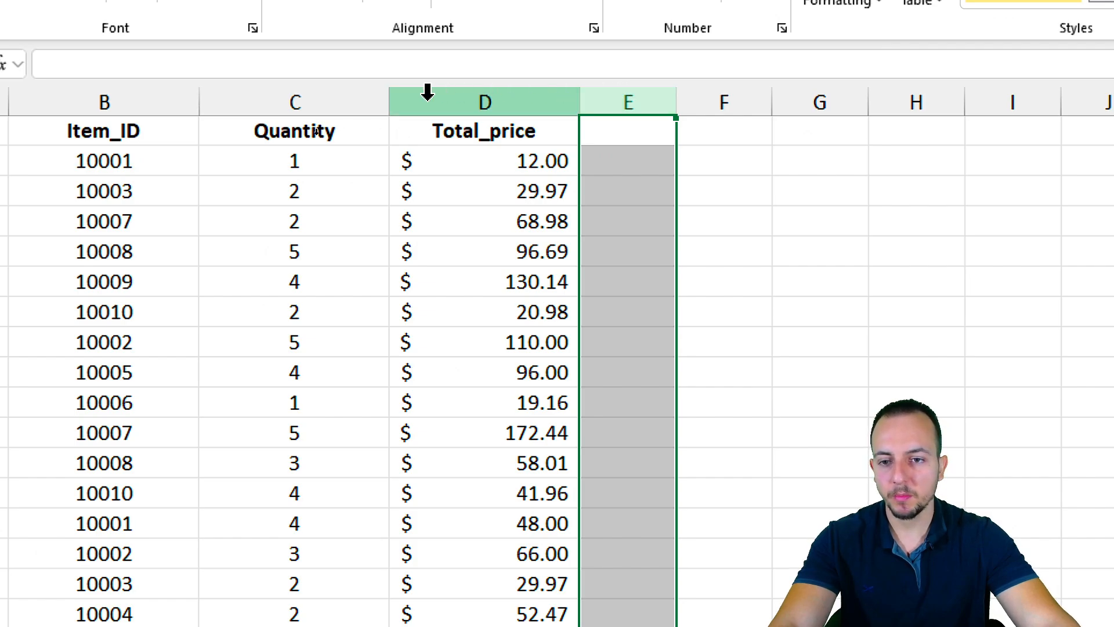
pyautogui.click(325, 92)
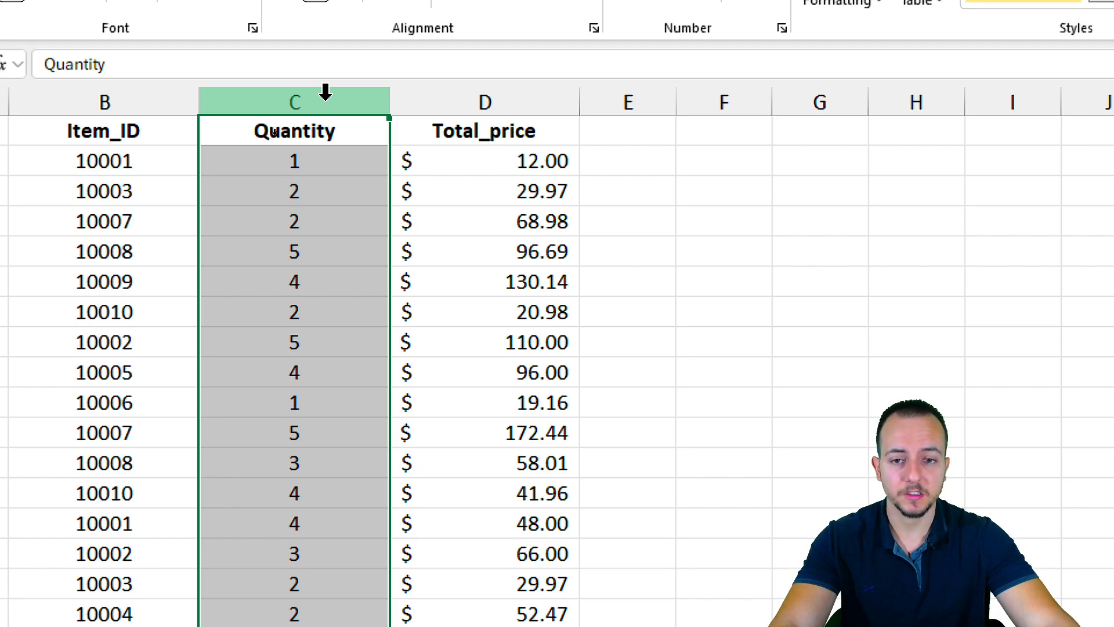
pyautogui.click(608, 85)
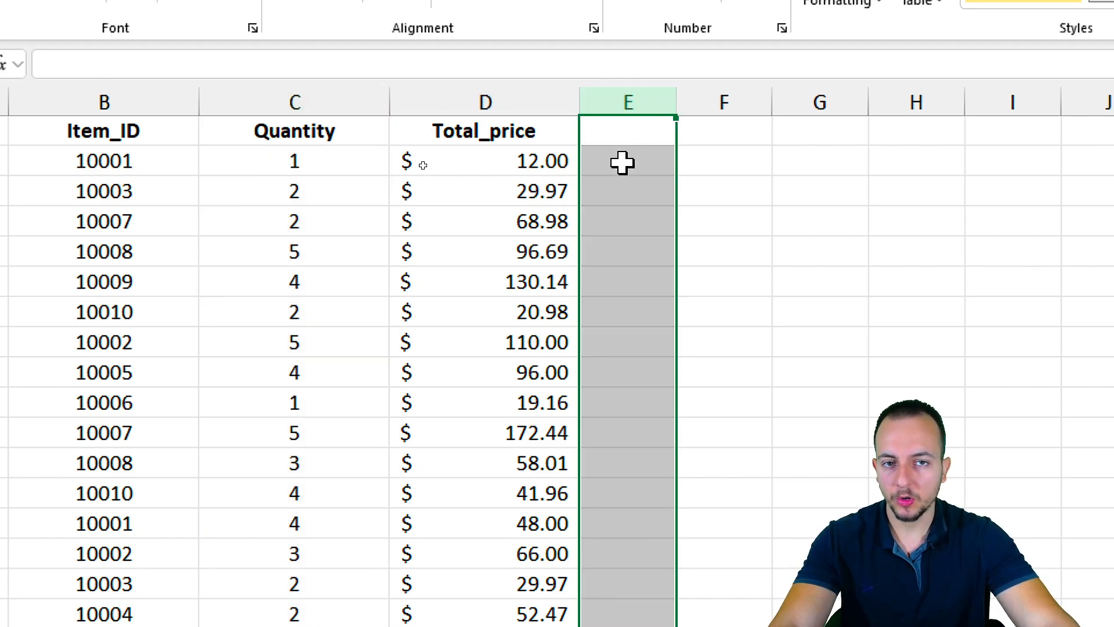
pyautogui.click(719, 100)
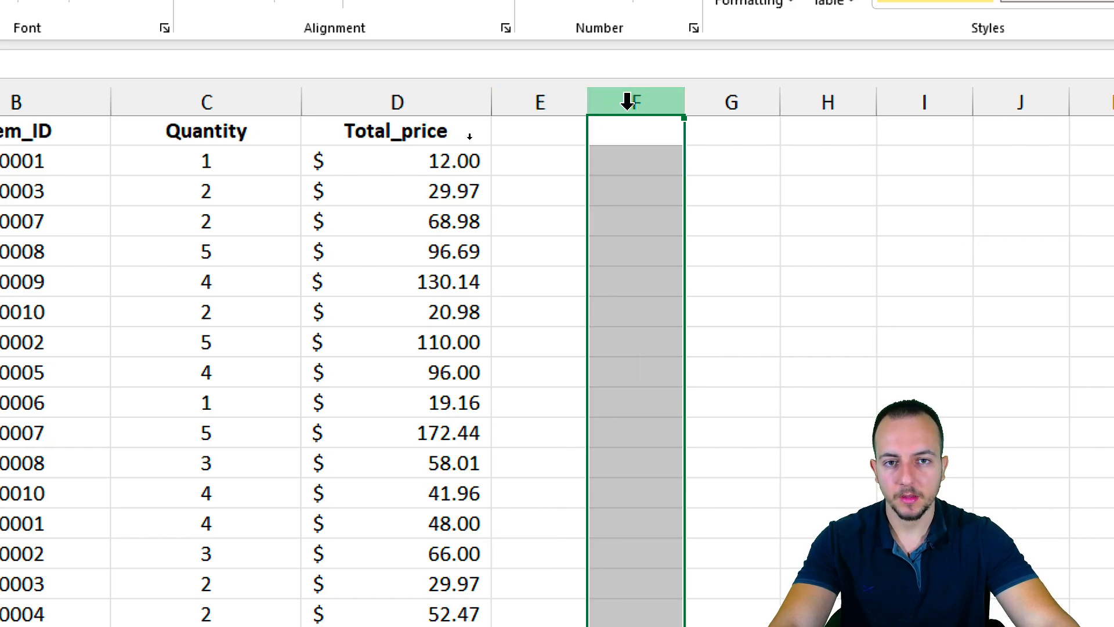
pyautogui.click(415, 104)
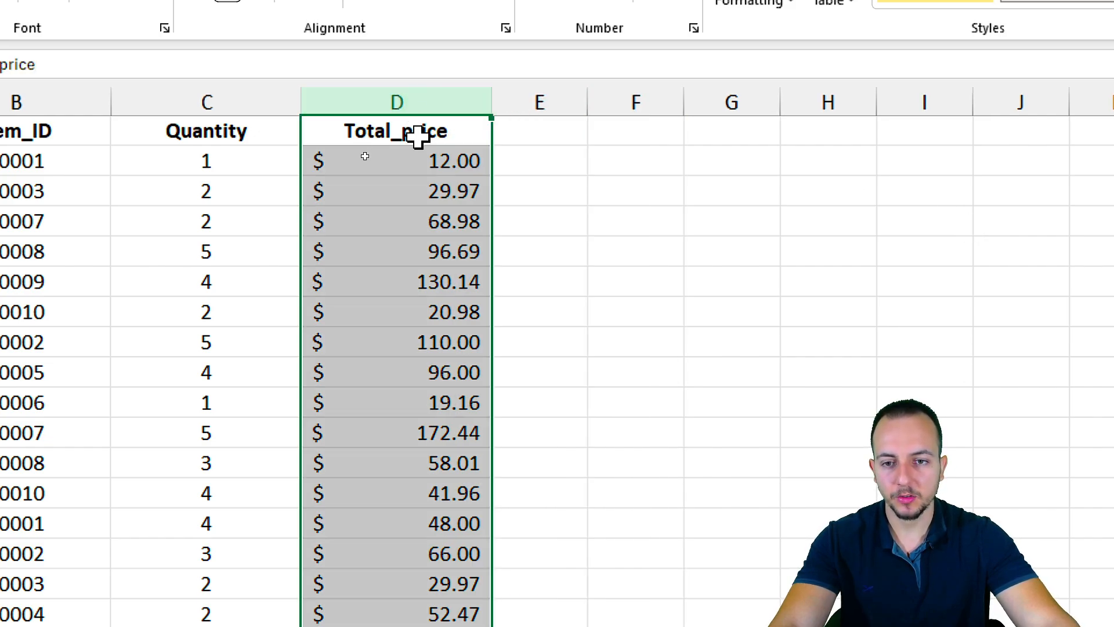
pyautogui.click(636, 100)
pyautogui.click(639, 140)
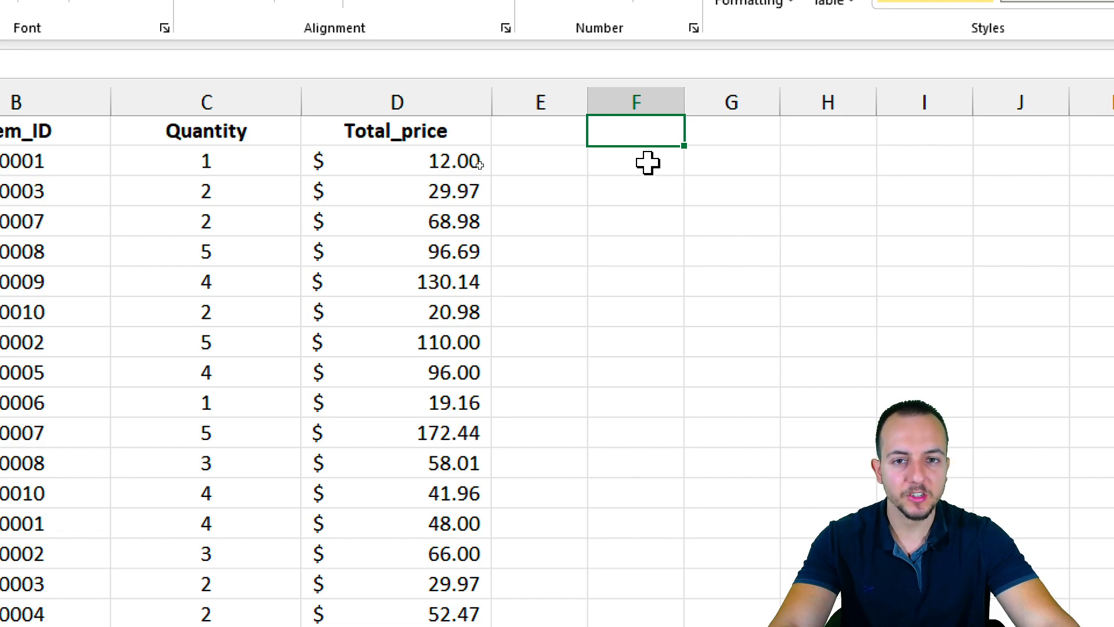
# - Return to cell A1 on the Sales sheet and look over the workbook's data sheets once more
pyautogui.hotkey('ctrl', 'Home')
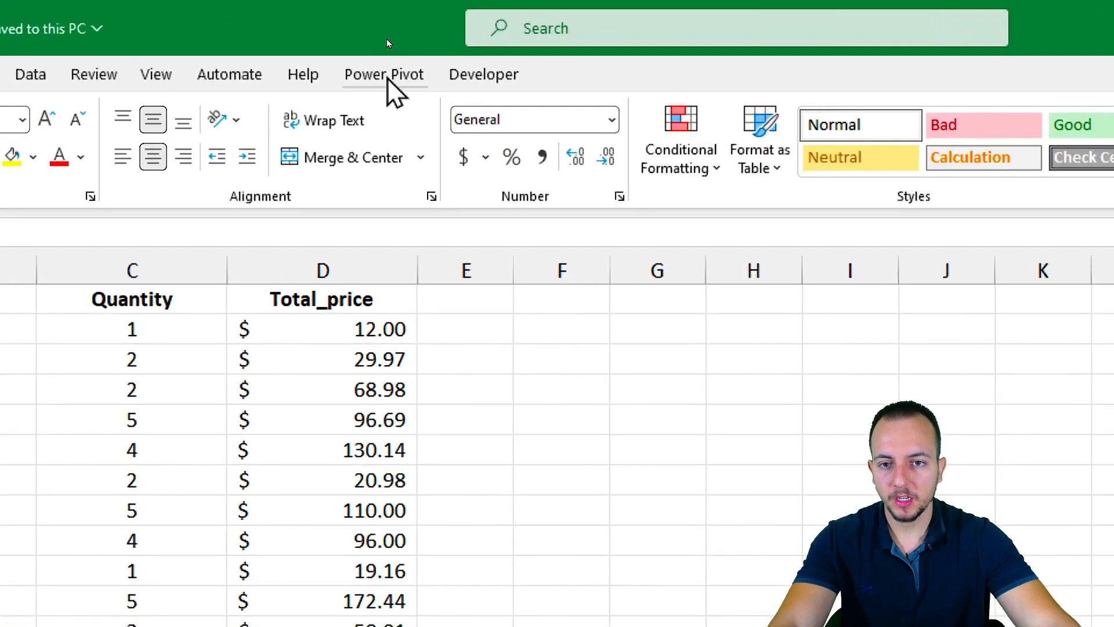
pyautogui.click(385, 39)
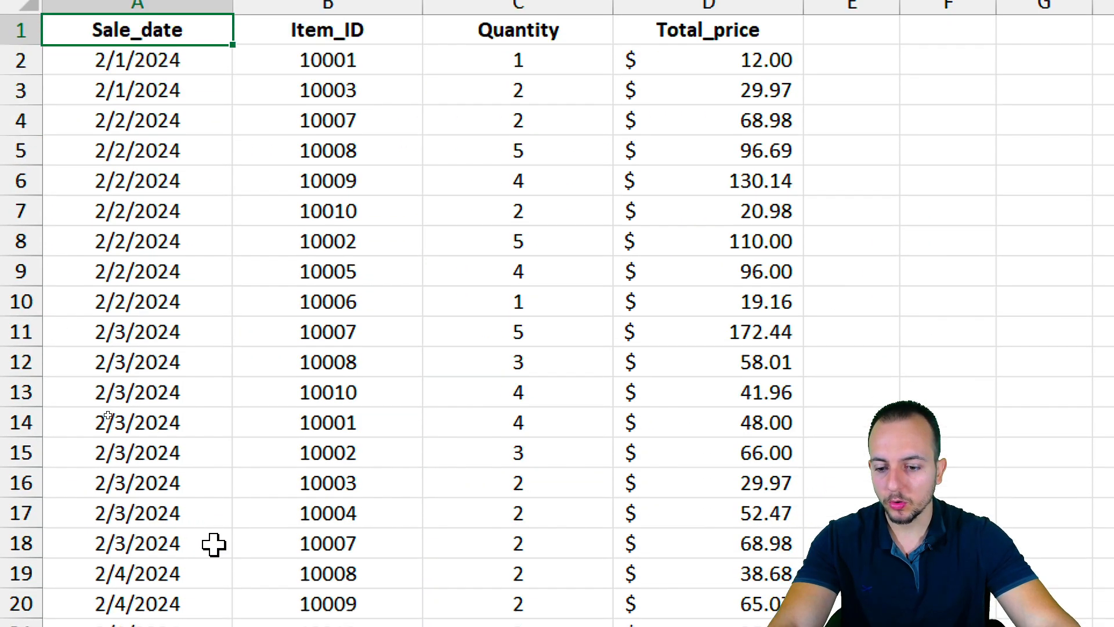
pyautogui.click(222, 583)
pyautogui.click(258, 580)
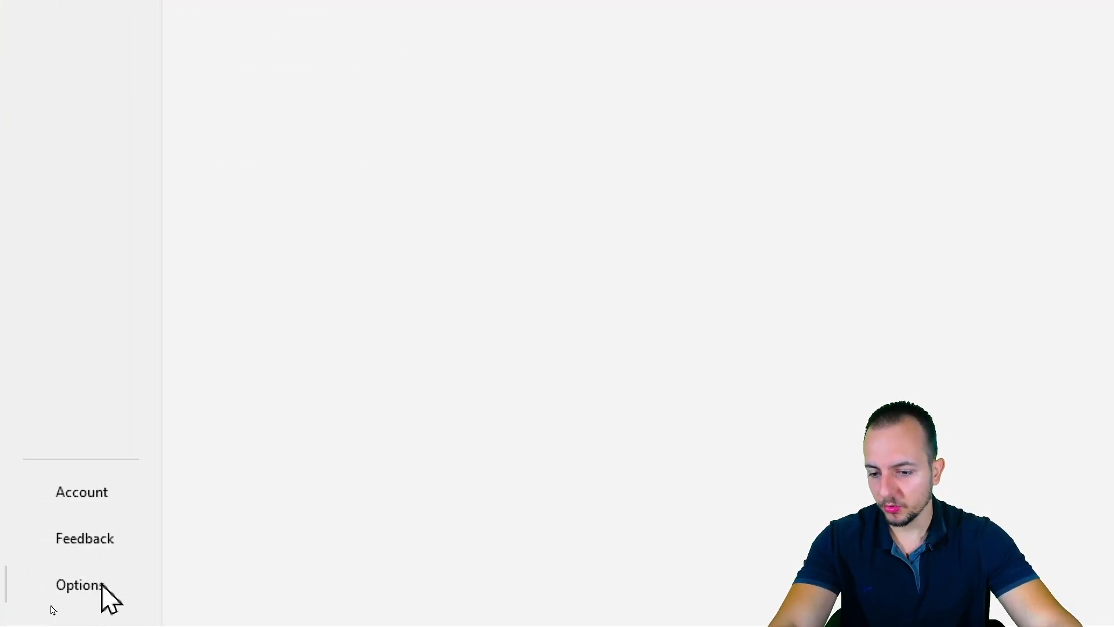
# - Enable the Microsoft Power Pivot for Excel add-in through the COM Add-ins management in the program options
pyautogui.click(102, 586)
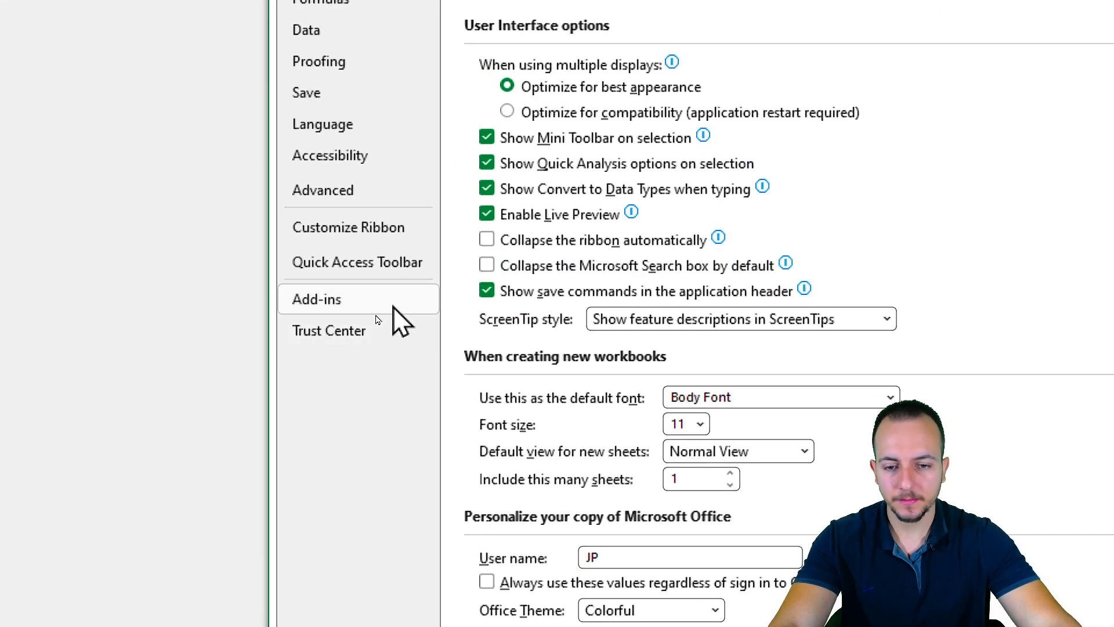
pyautogui.click(393, 308)
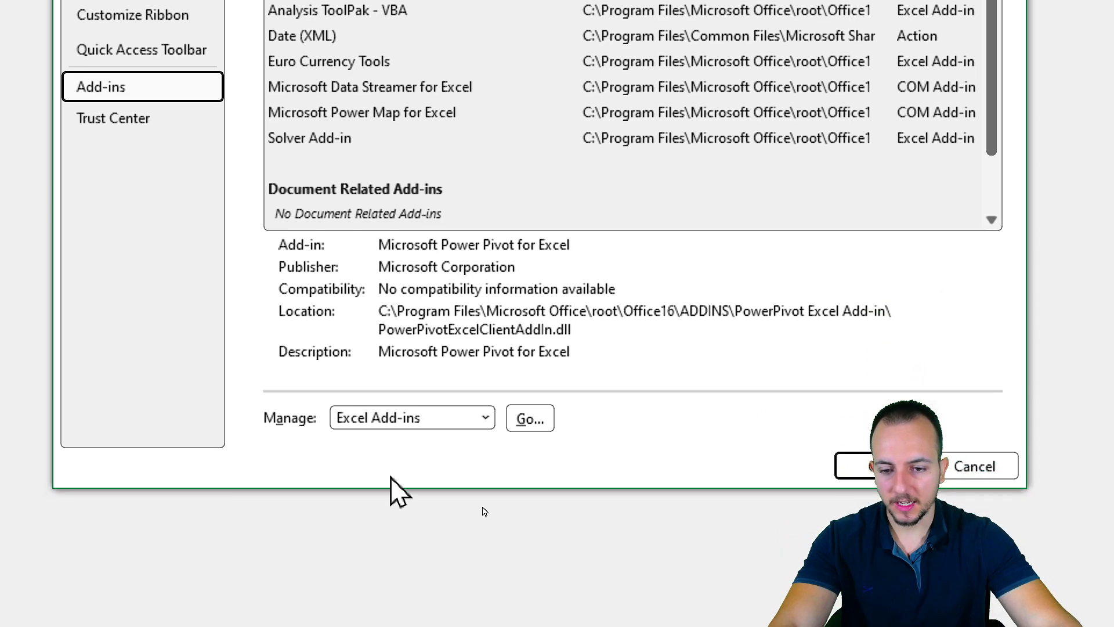
pyautogui.click(373, 419)
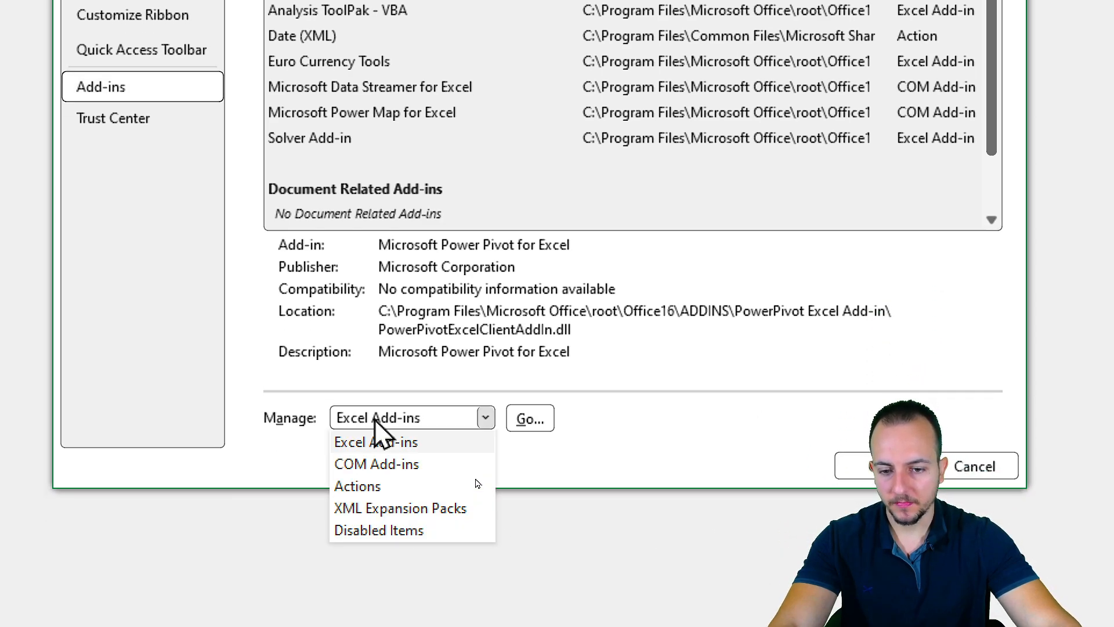
pyautogui.click(410, 466)
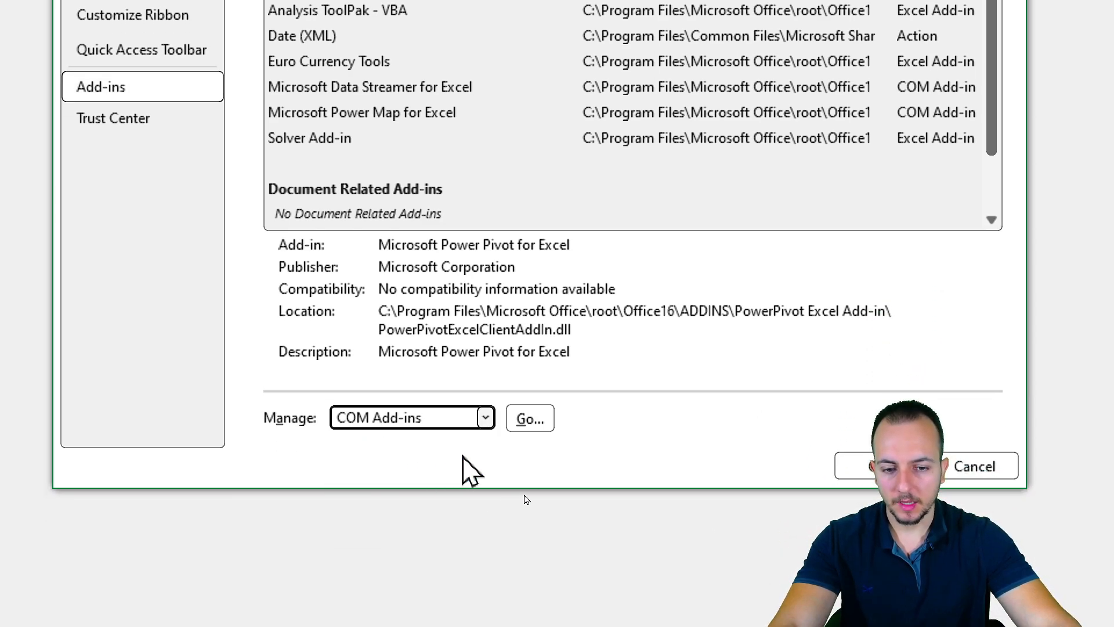
pyautogui.click(531, 420)
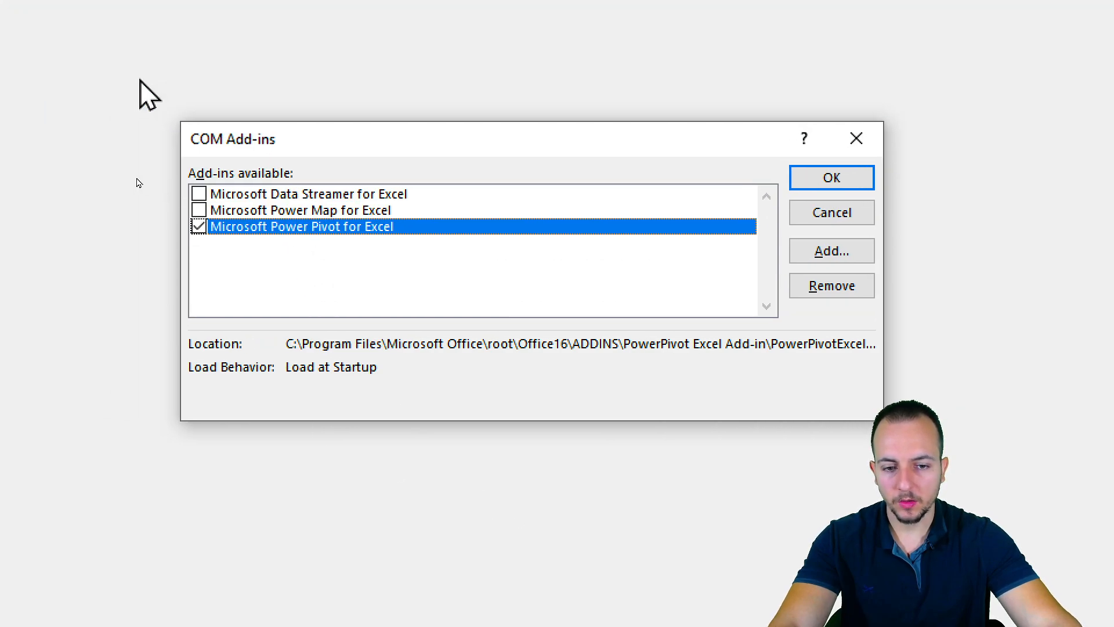
pyautogui.click(269, 226)
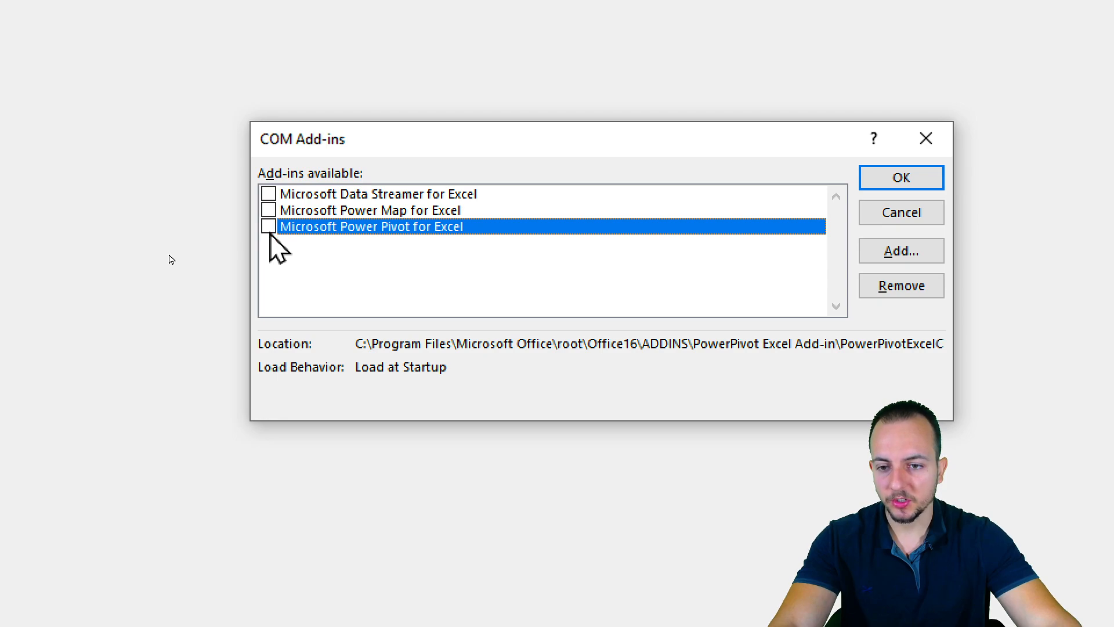
pyautogui.click(271, 228)
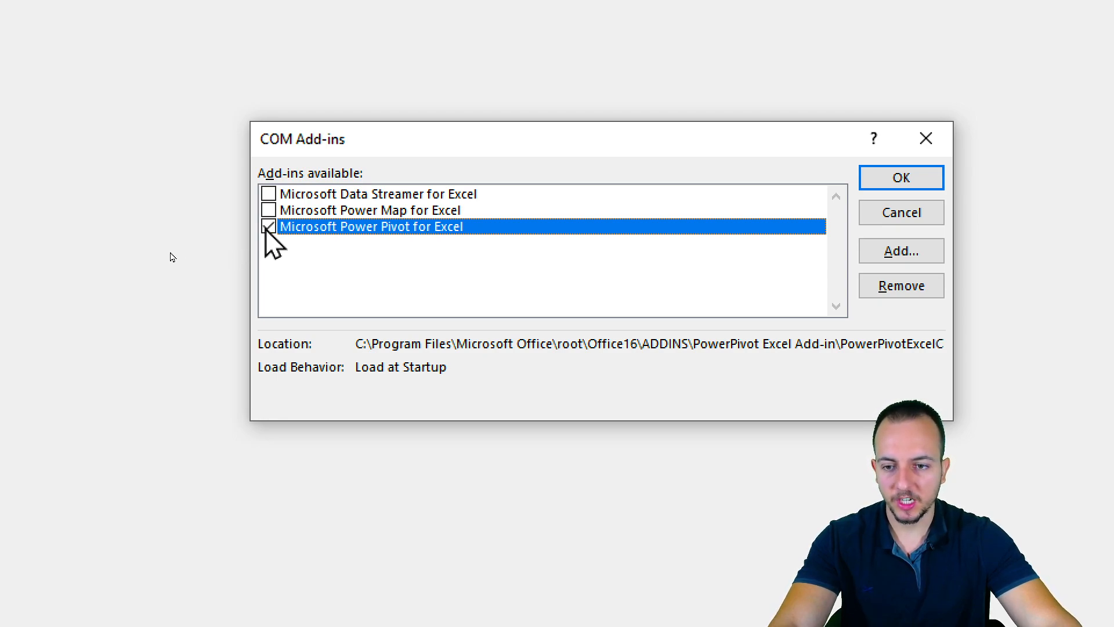
pyautogui.click(784, 176)
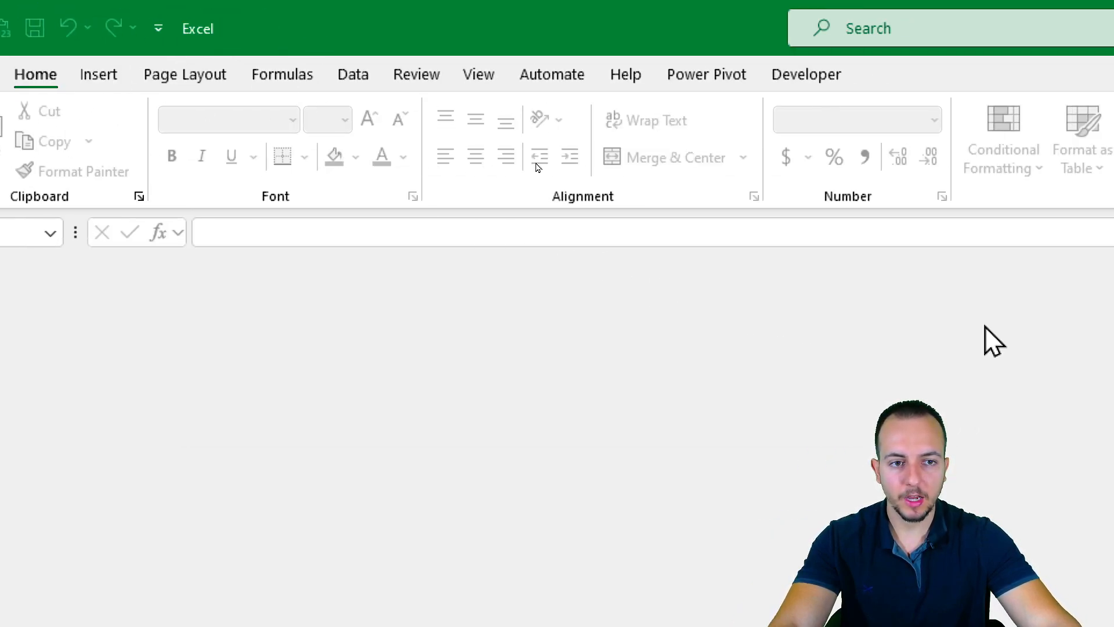
# - Create a new blank workbook and open its Power Pivot data model window
pyautogui.click(662, 80)
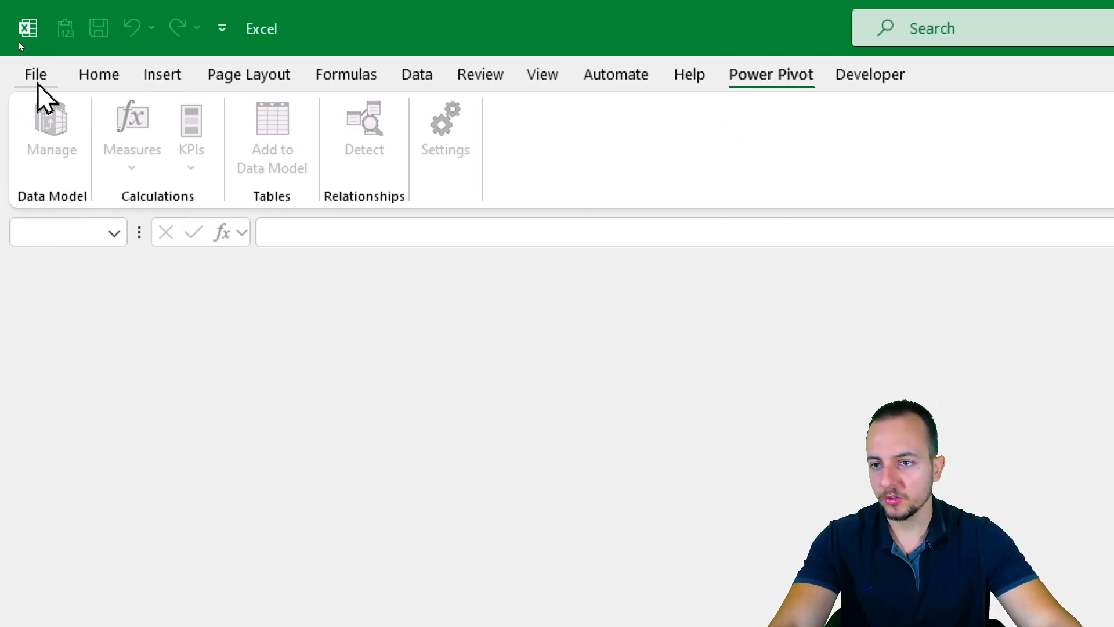
pyautogui.click(37, 78)
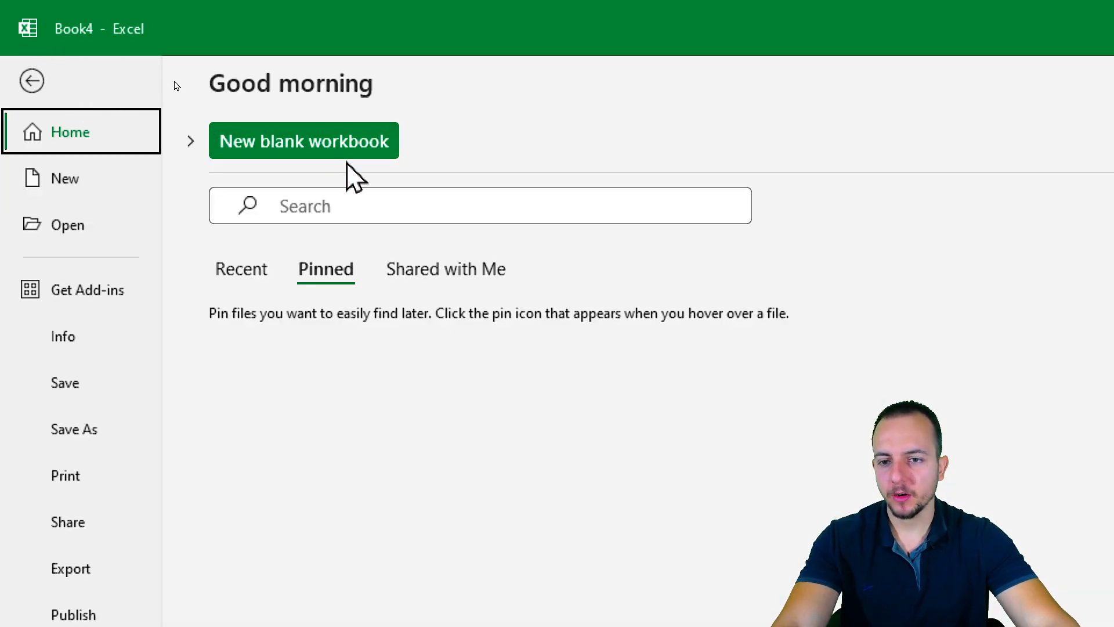
pyautogui.click(277, 154)
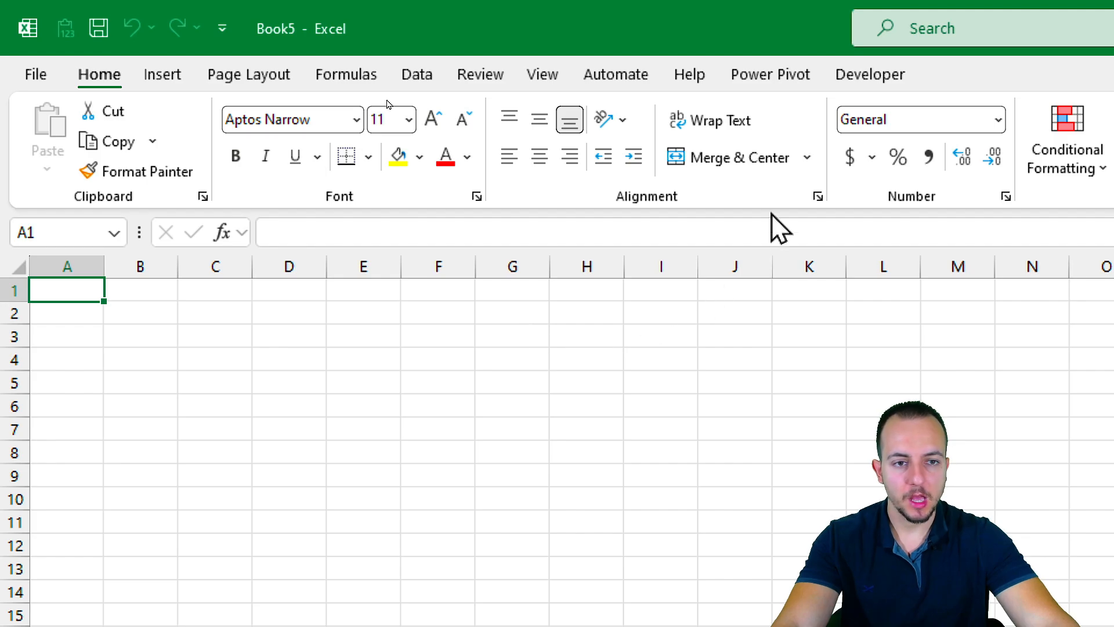
pyautogui.click(773, 74)
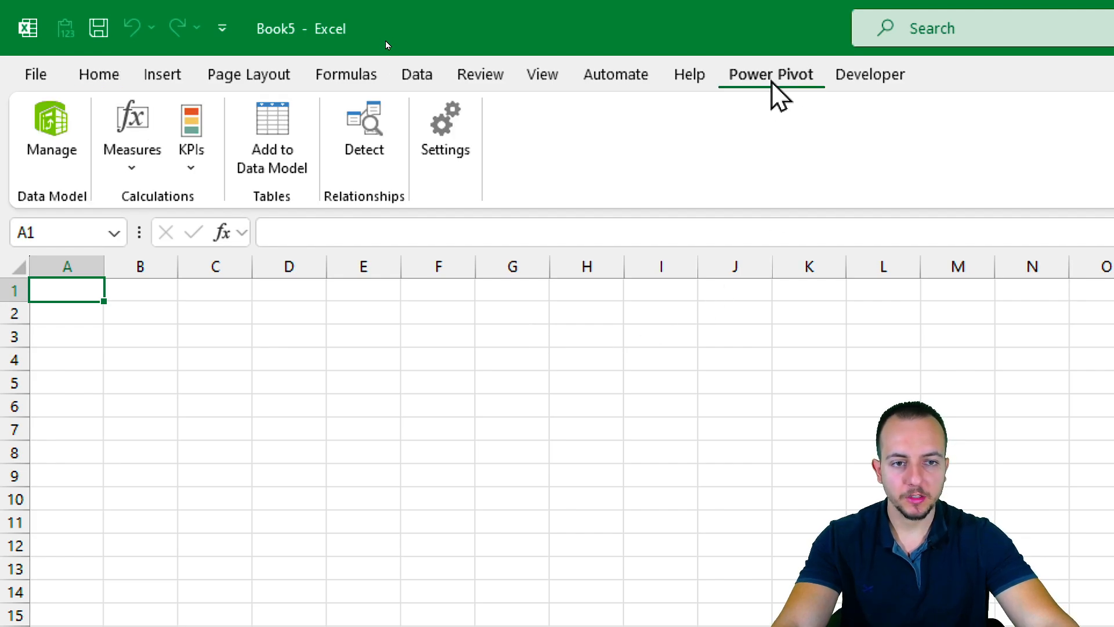
pyautogui.click(42, 148)
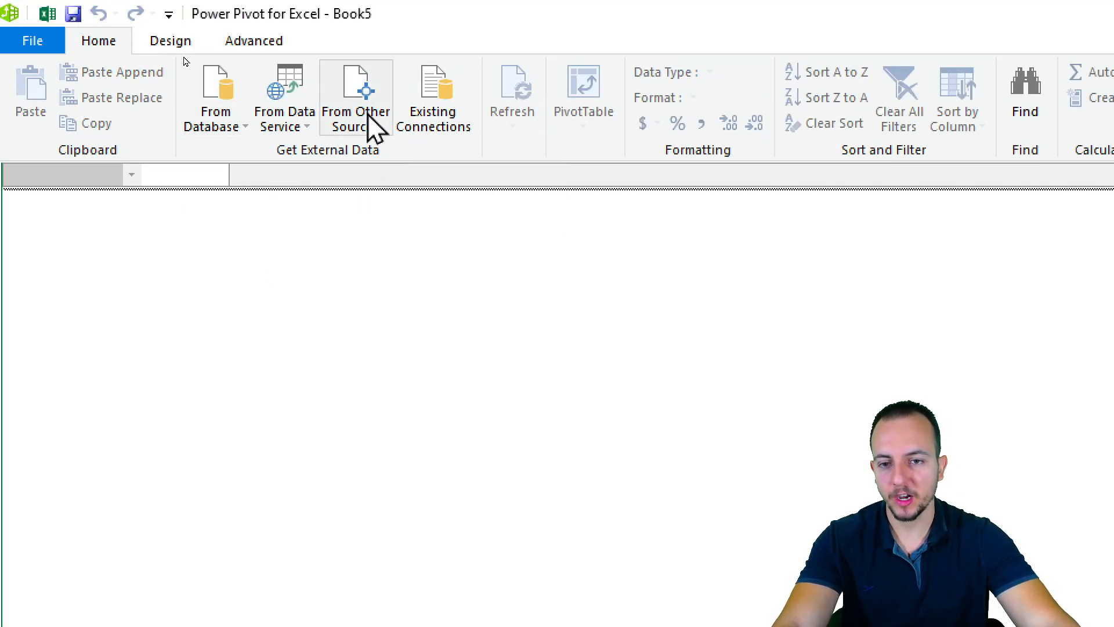
pyautogui.click(231, 131)
pyautogui.click(231, 129)
pyautogui.click(299, 121)
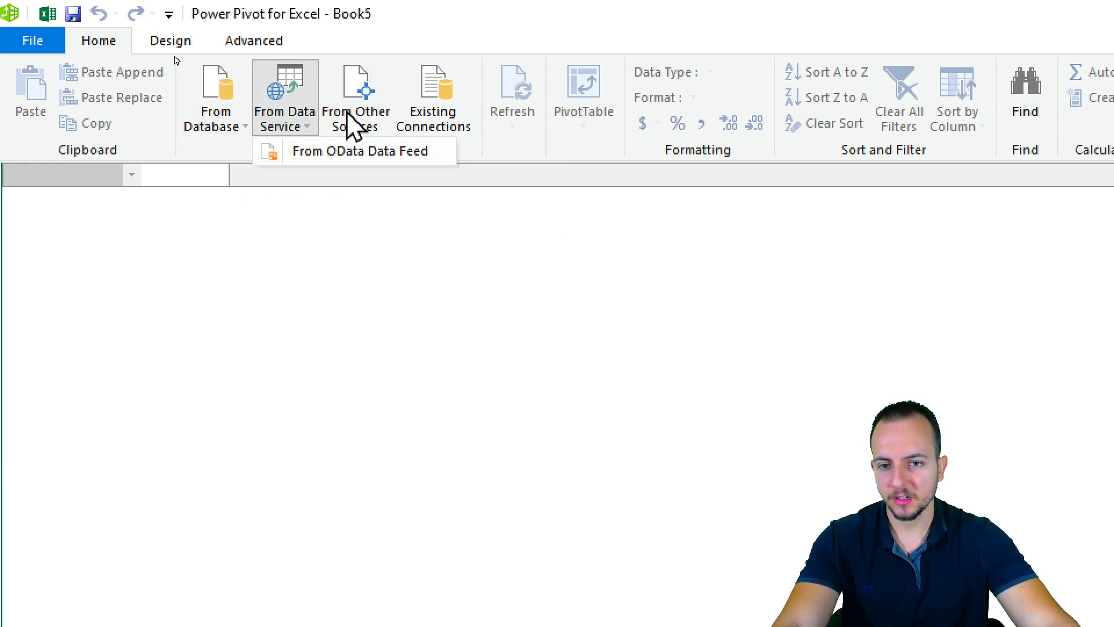
# - Start a table import from other sources and choose Excel File as the source type
pyautogui.click(366, 124)
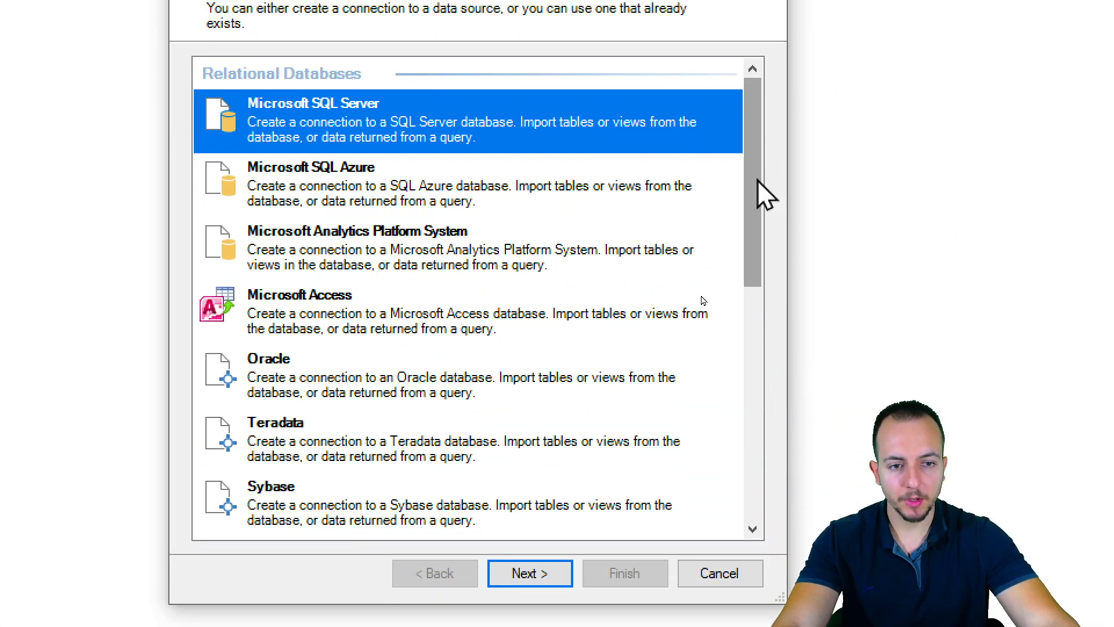
pyautogui.moveTo(789, 494); pyautogui.dragTo(776, 616)
pyautogui.moveTo(750, 318); pyautogui.dragTo(740, 444)
pyautogui.click(311, 452)
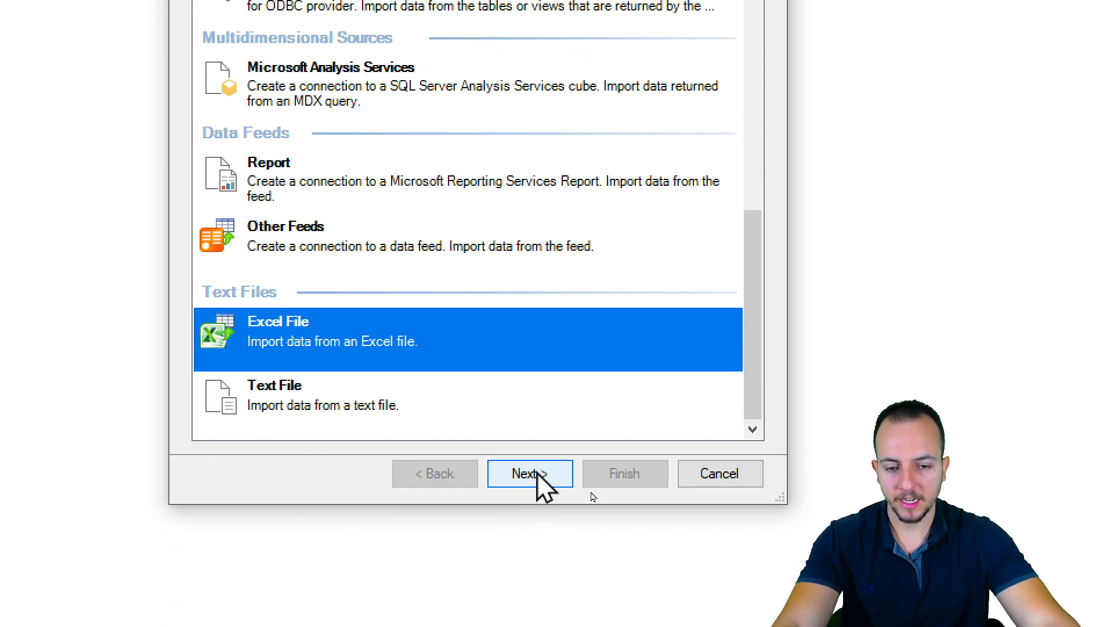
pyautogui.click(529, 573)
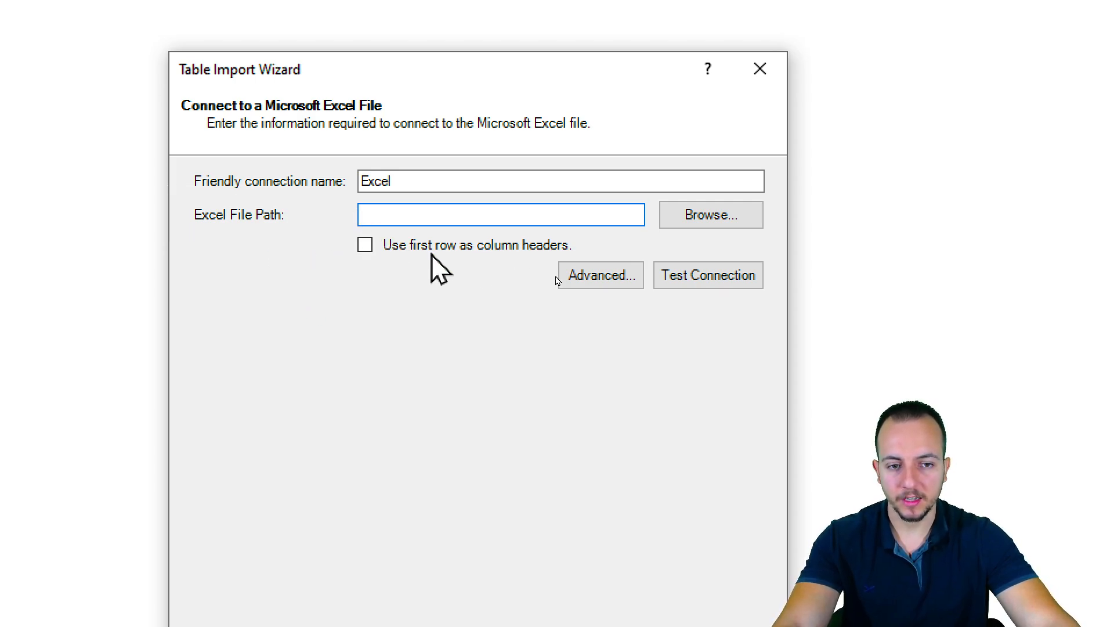
# - Connect the import to Power Pivot.xlsx in C:\Users\Public, using the first row as column headers, and proceed to the table selection
pyautogui.click(693, 214)
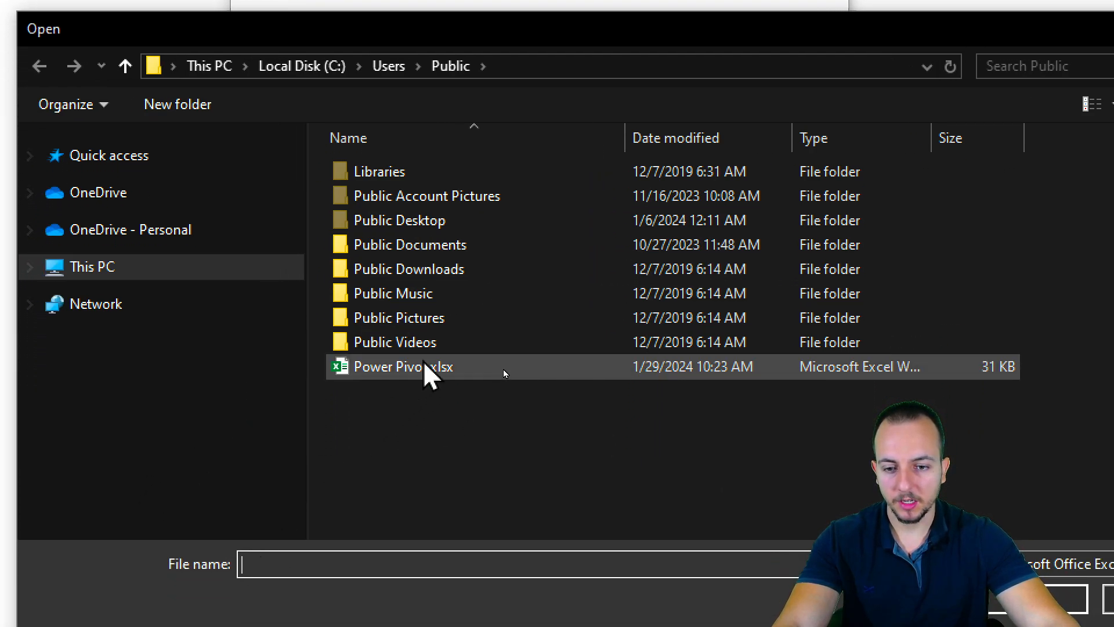
pyautogui.click(424, 365)
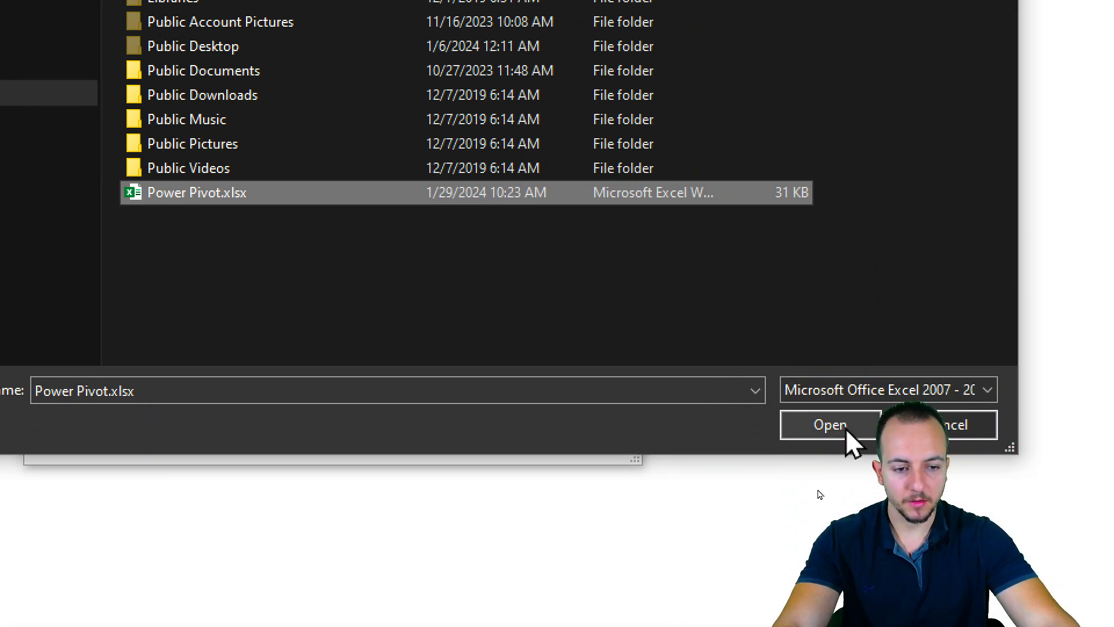
pyautogui.click(845, 427)
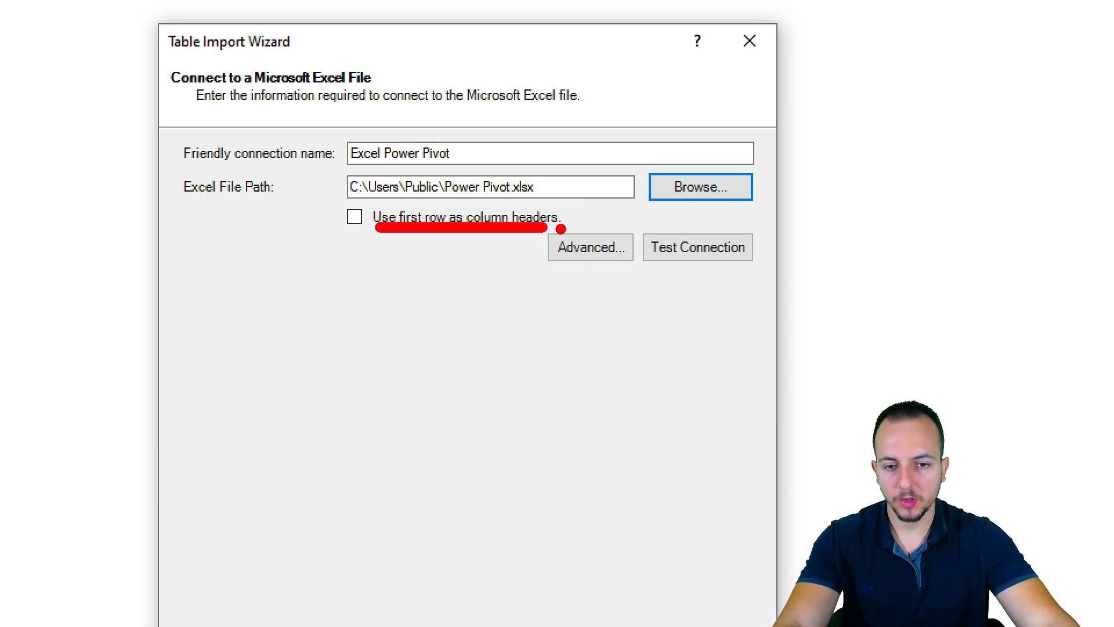
pyautogui.press('Escape')
pyautogui.click(355, 217)
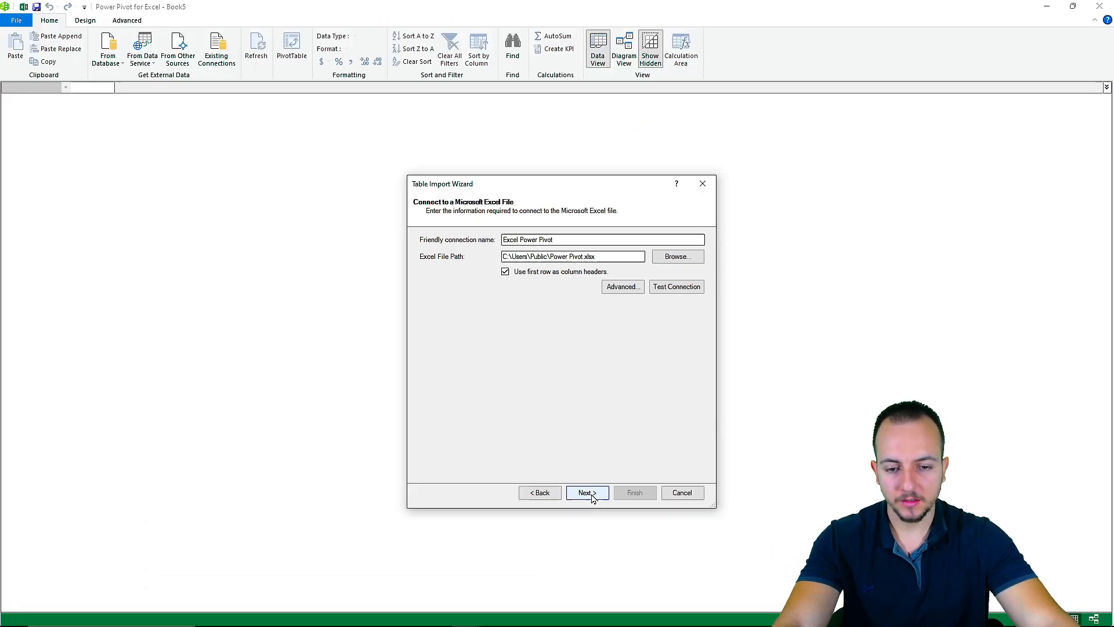
pyautogui.click(588, 492)
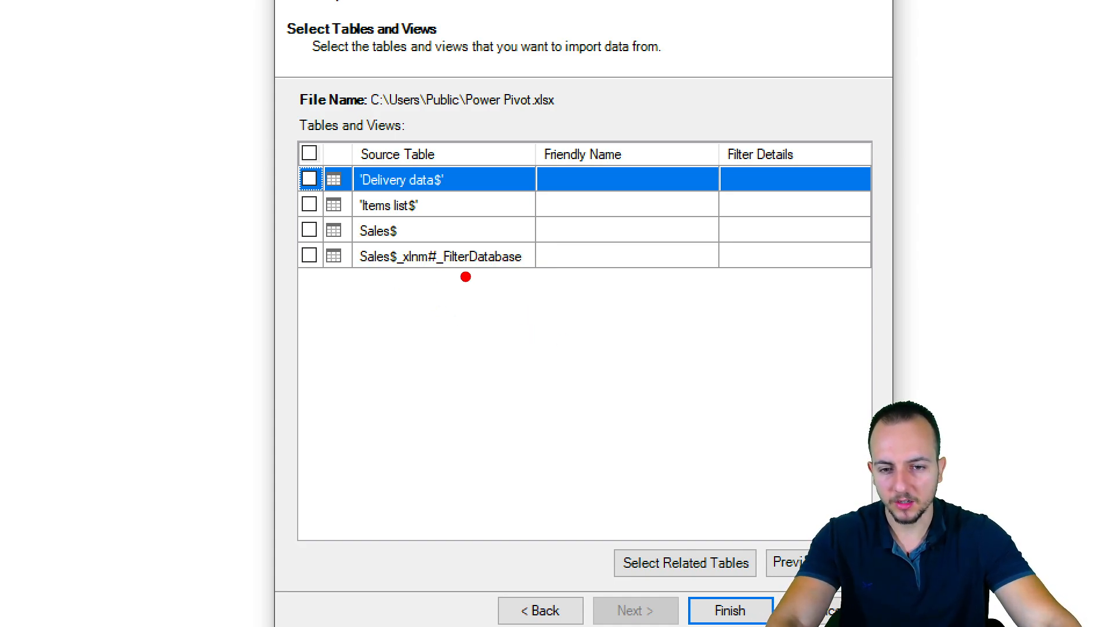
# - Import the Delivery data, Items list and Sales source tables, leaving out the FilterDatabase one, and close the import wizard
pyautogui.moveTo(465, 276); pyautogui.dragTo(497, 386)
pyautogui.moveTo(380, 271); pyautogui.dragTo(403, 402)
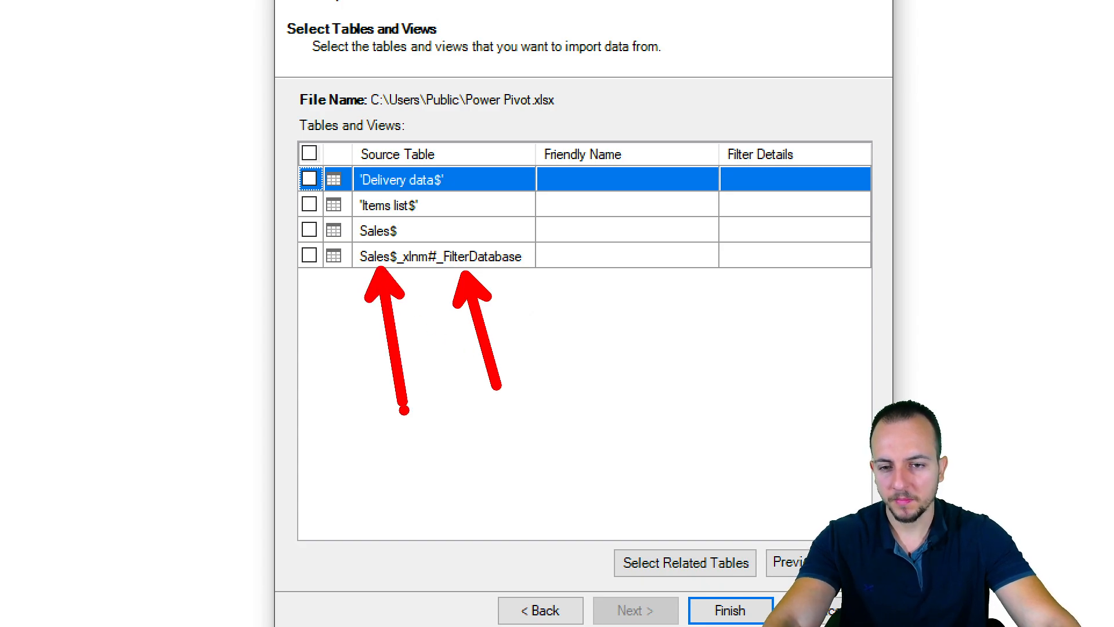
pyautogui.click(309, 180)
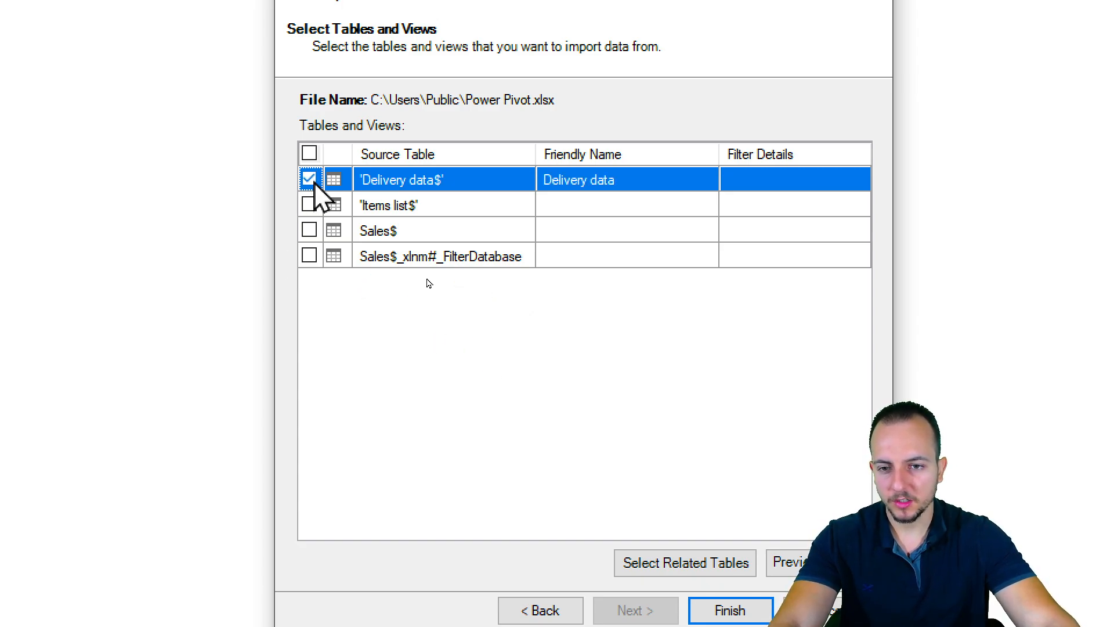
pyautogui.click(310, 205)
pyautogui.click(309, 231)
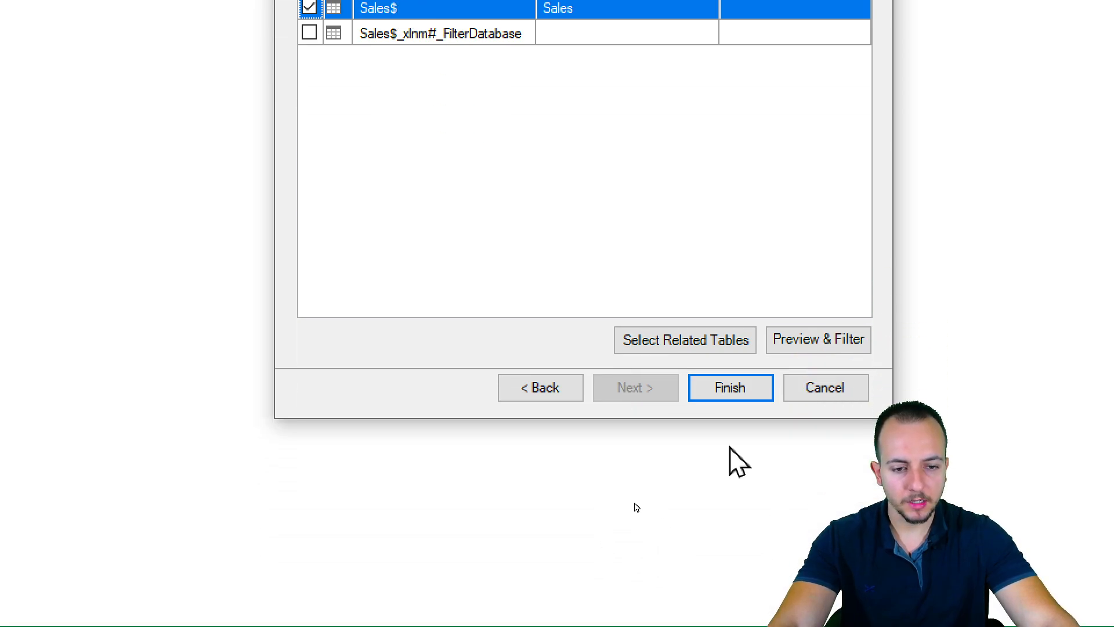
pyautogui.click(635, 494)
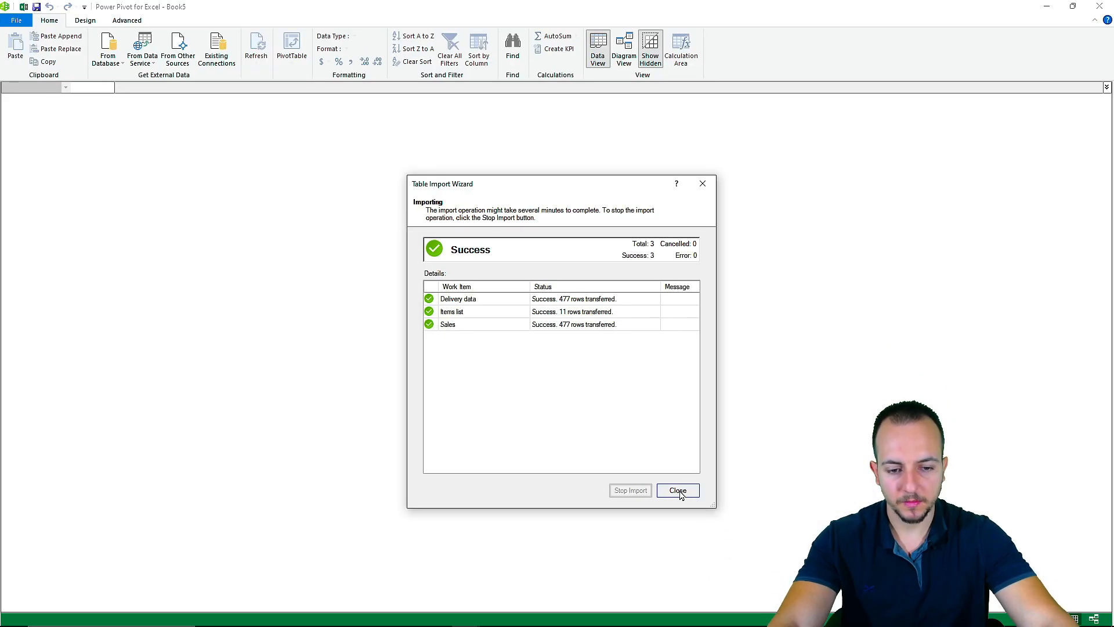
pyautogui.click(778, 458)
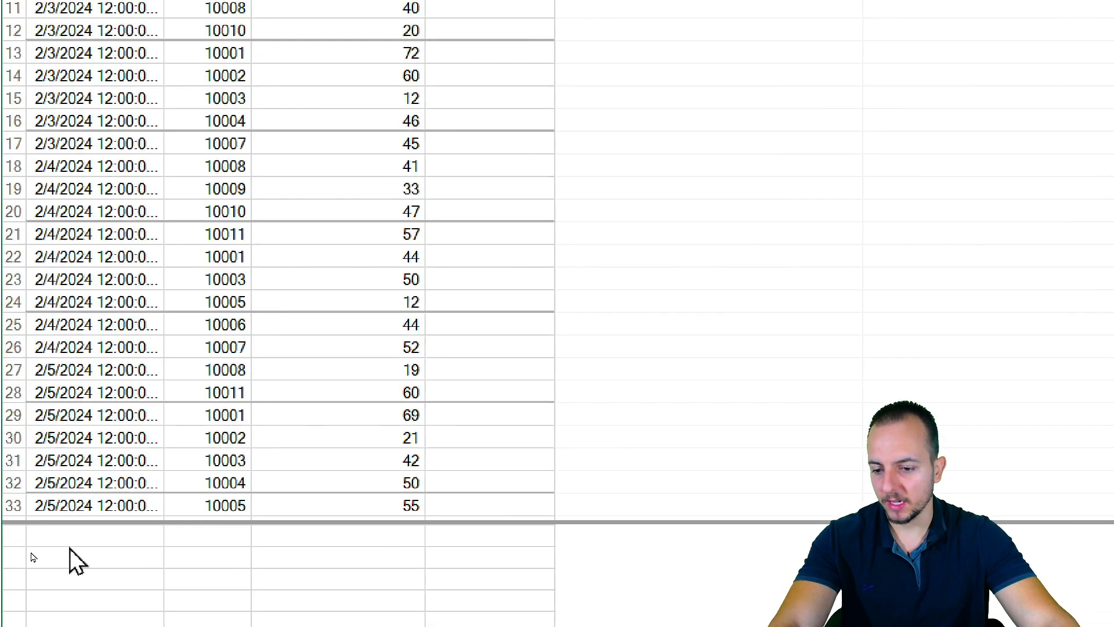
# - Look through the imported Delivery data, Items list and Sales tables in the data model
pyautogui.click(129, 584)
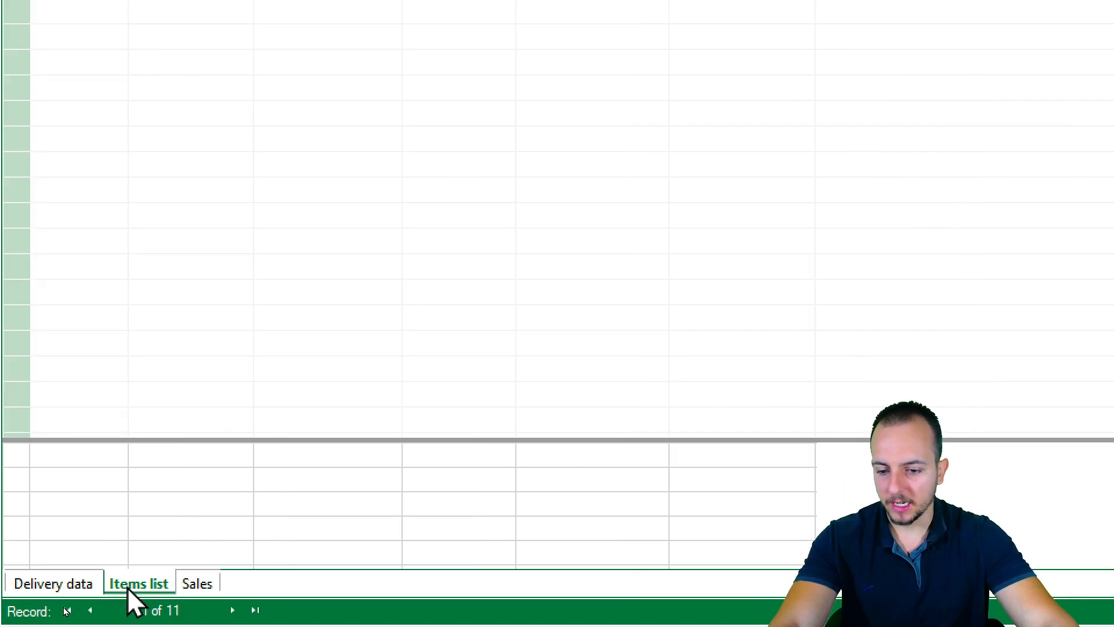
pyautogui.click(191, 585)
pyautogui.click(149, 585)
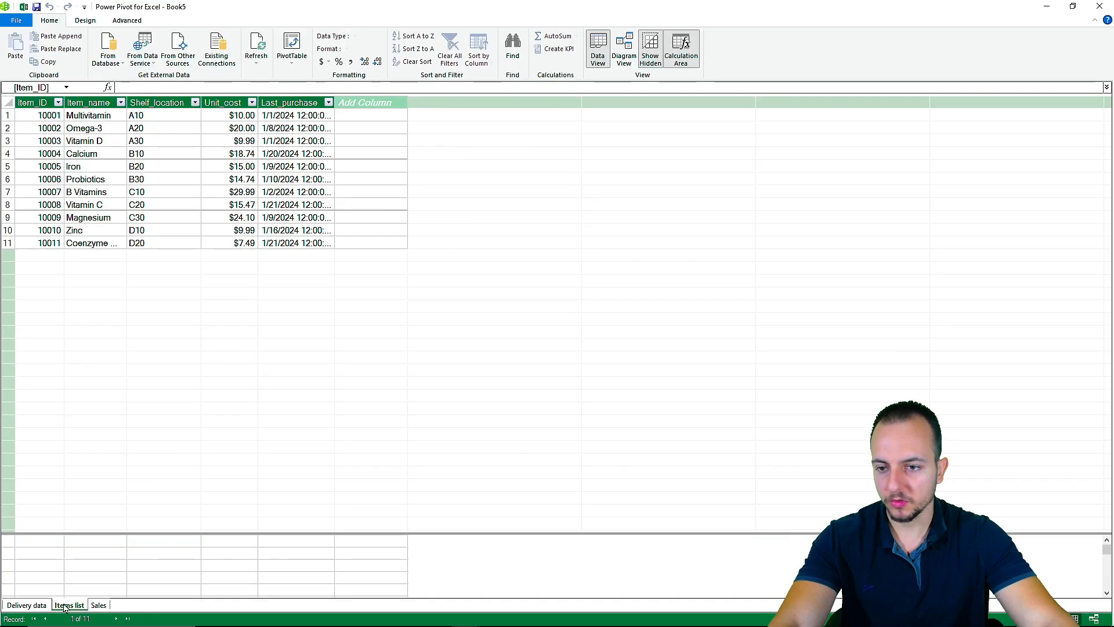
pyautogui.click(26, 605)
pyautogui.click(69, 605)
pyautogui.click(98, 605)
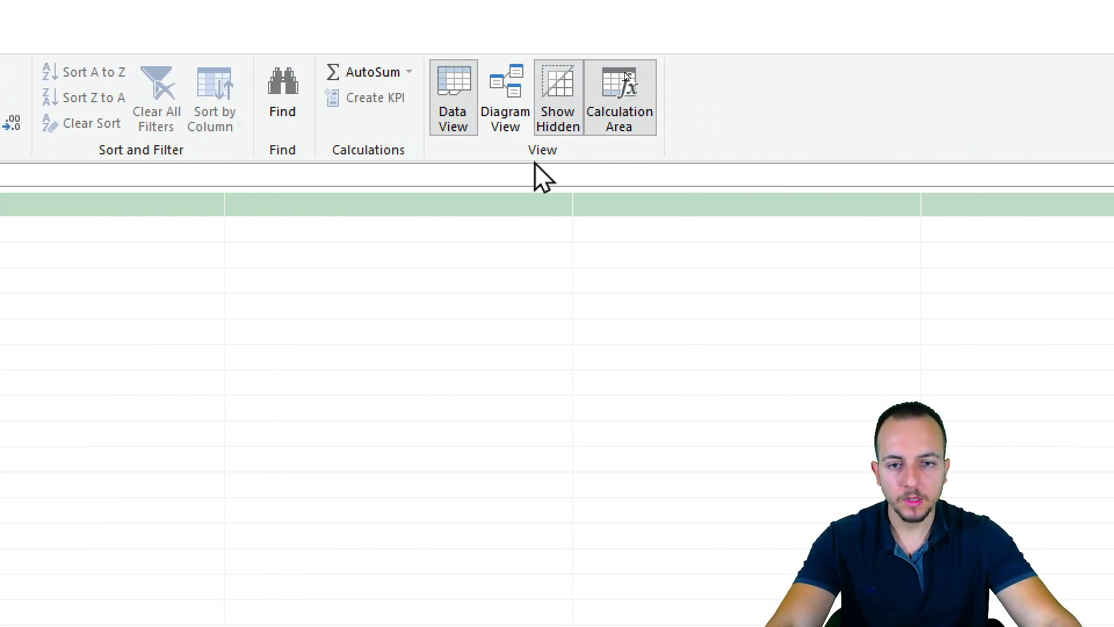
# - Switch the data model to Diagram View and enlarge the Items list table box until all its fields fit
pyautogui.click(514, 122)
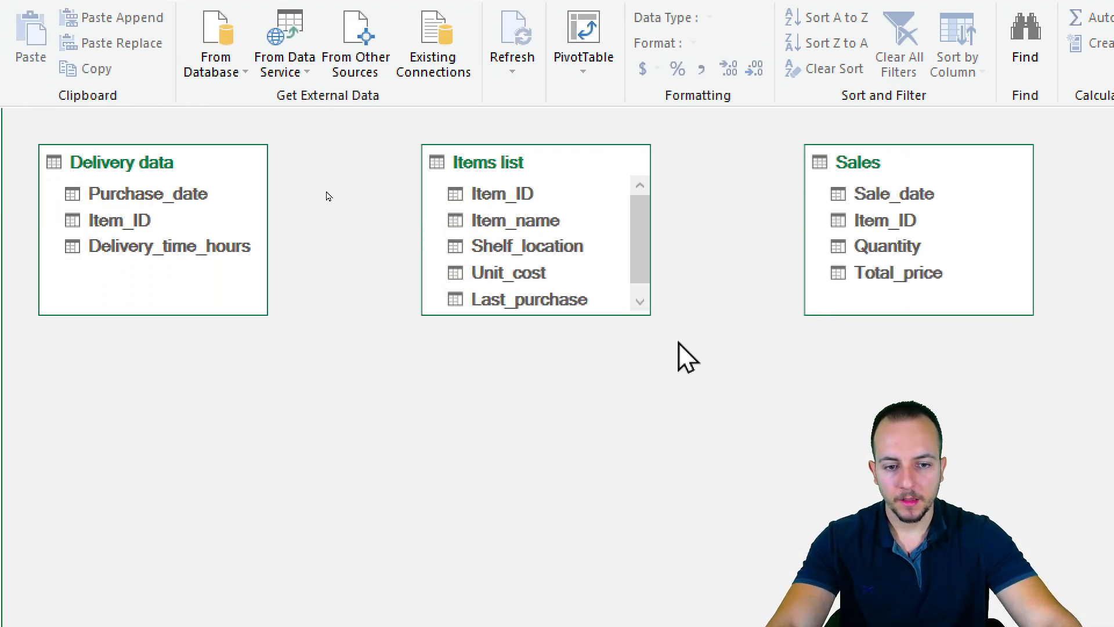
pyautogui.moveTo(650, 316); pyautogui.dragTo(652, 350)
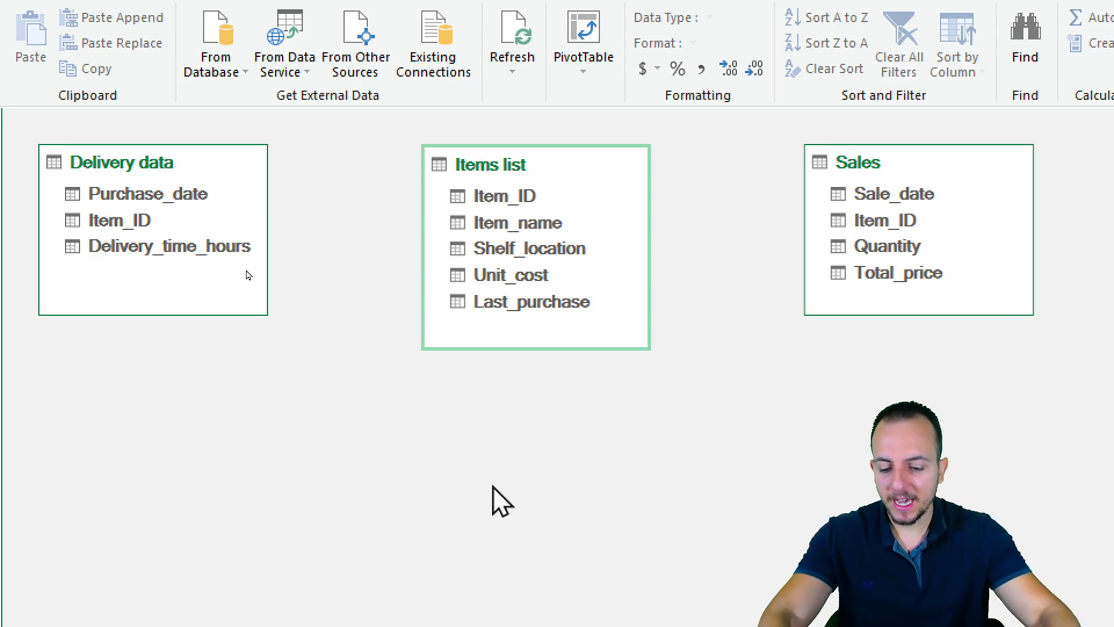
pyautogui.moveTo(42, 199); pyautogui.dragTo(159, 237)
pyautogui.moveTo(429, 177)
pyautogui.mouseDown()
pyautogui.moveTo(548, 226)
pyautogui.moveTo(565, 216)
pyautogui.mouseUp()
pyautogui.moveTo(812, 199)
pyautogui.mouseDown()
pyautogui.moveTo(884, 200)
pyautogui.moveTo(940, 237)
pyautogui.mouseUp()
pyautogui.moveTo(407, 203); pyautogui.dragTo(168, 203)
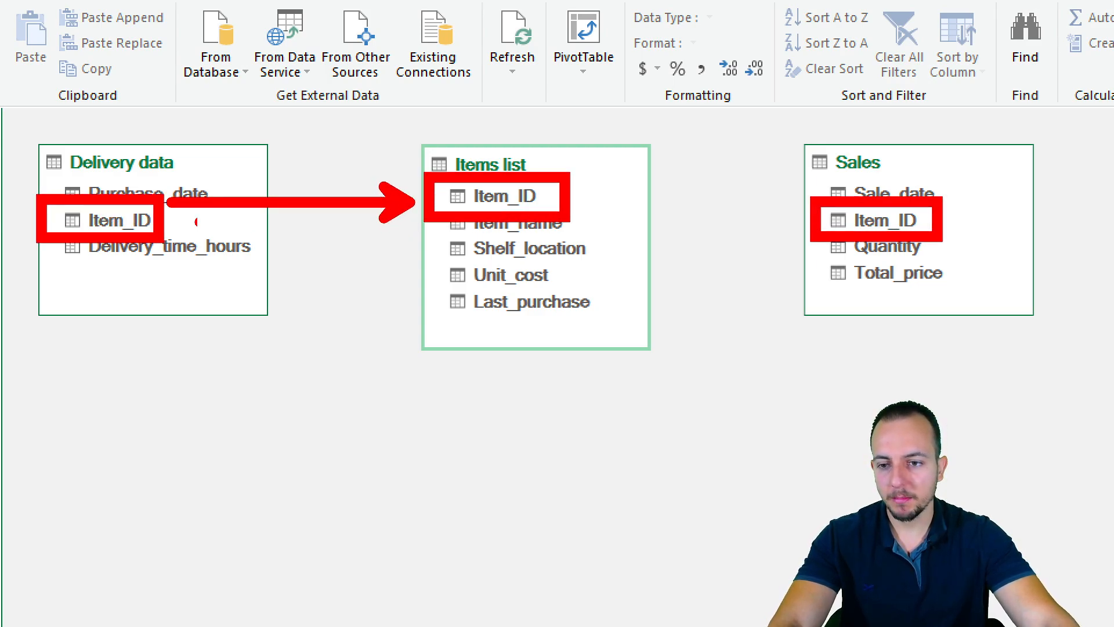
pyautogui.moveTo(774, 222); pyautogui.dragTo(574, 219)
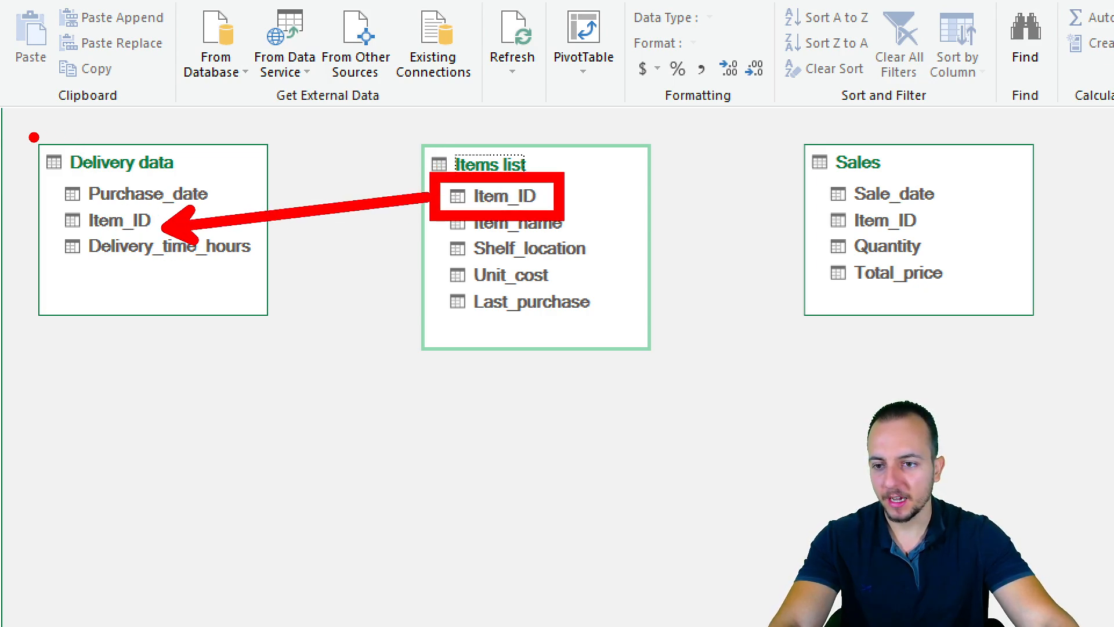
# - Relate Item_ID in the Items list table to Item_ID in both the Delivery data and Sales tables
pyautogui.moveTo(525, 196)
pyautogui.mouseDown()
pyautogui.moveTo(424, 186)
pyautogui.moveTo(156, 238)
pyautogui.moveTo(102, 224)
pyautogui.mouseUp()
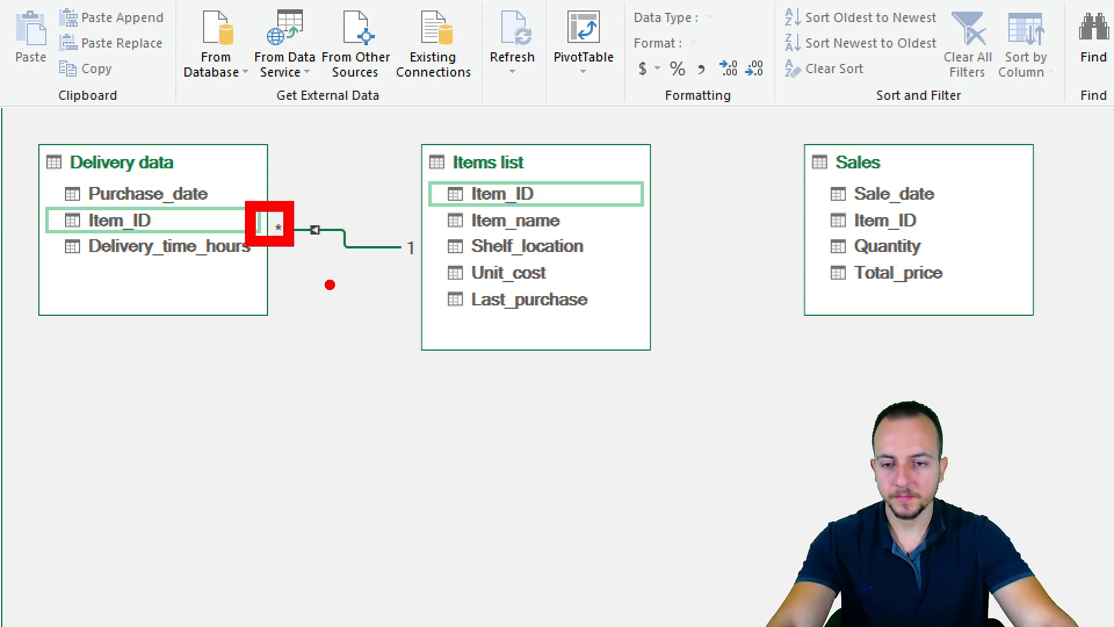
pyautogui.click(490, 203)
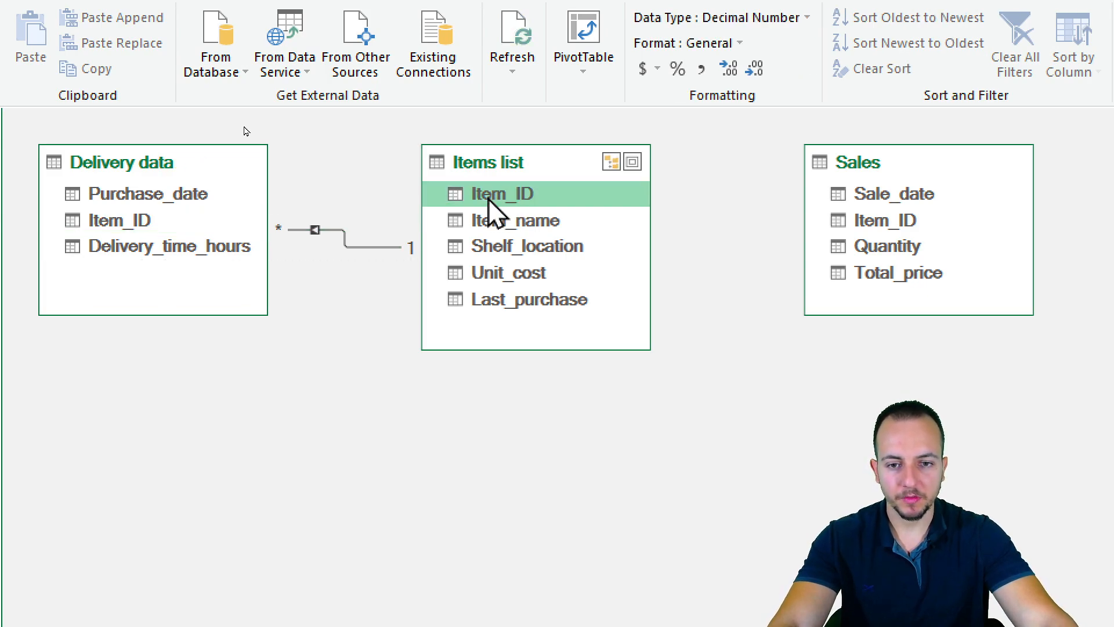
pyautogui.moveTo(489, 204); pyautogui.dragTo(880, 227)
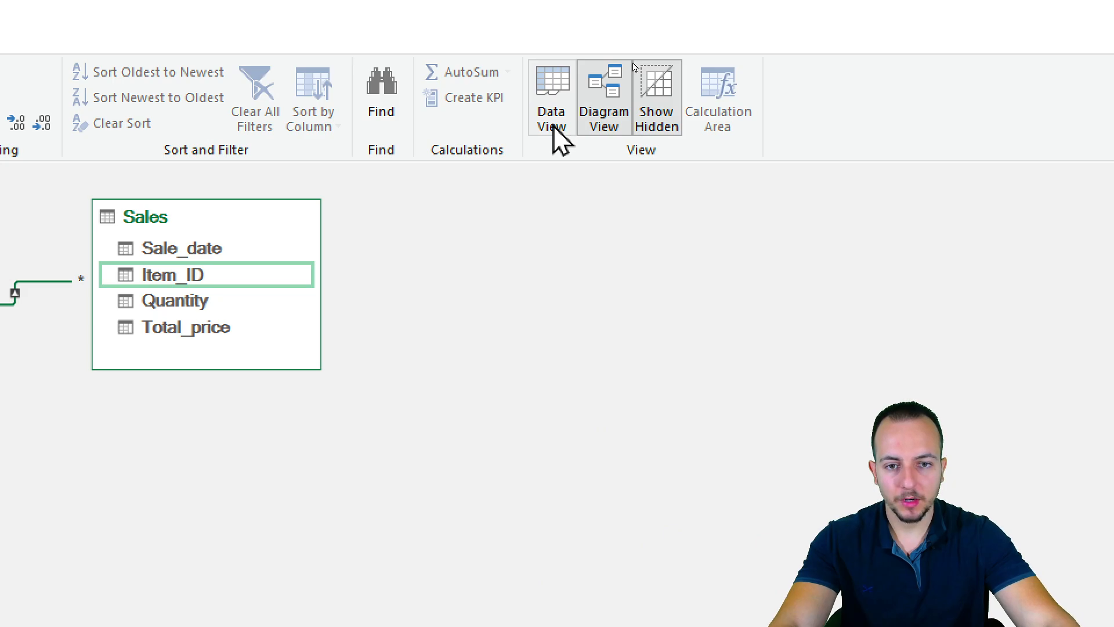
# - Return to Data View and add a calculated column to the Sales table with =RELATED('Items list'[Item_name])
pyautogui.click(559, 131)
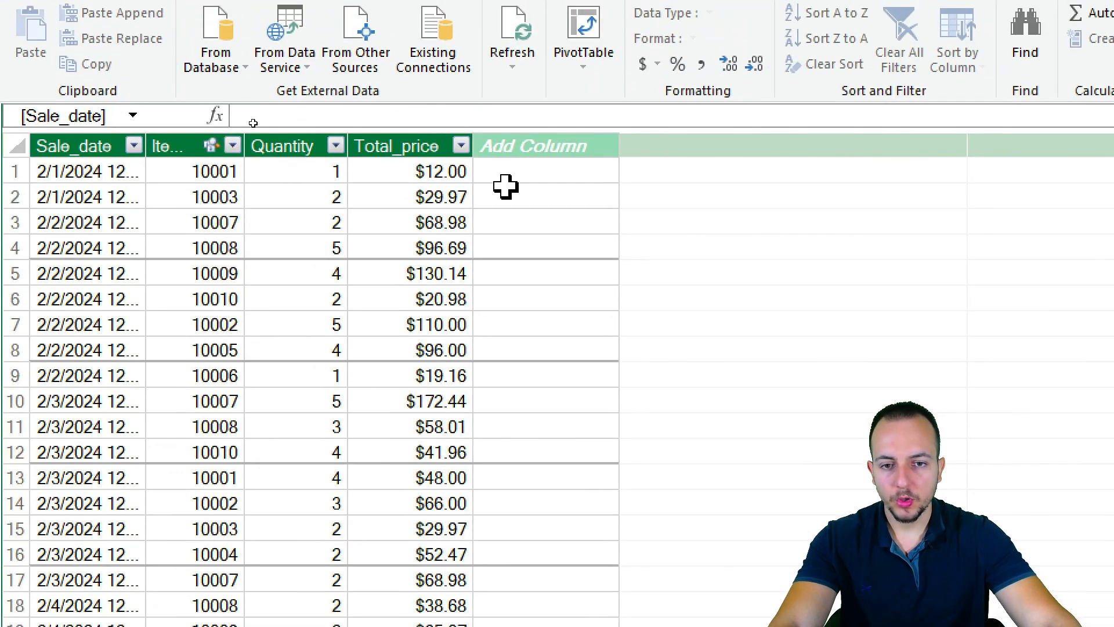
pyautogui.click(272, 115)
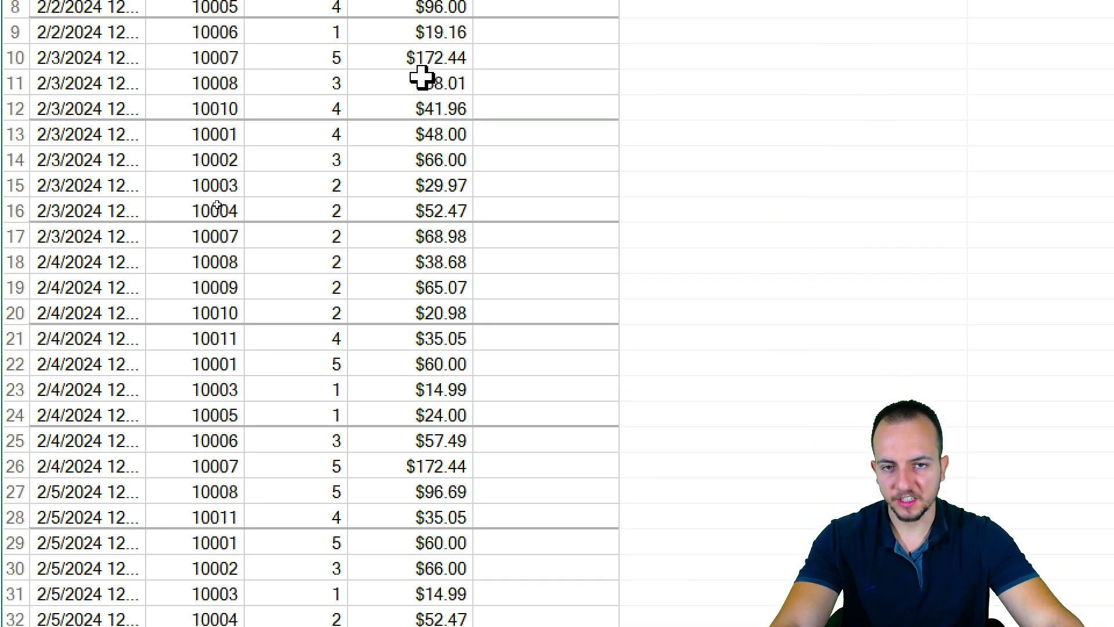
pyautogui.write('=')
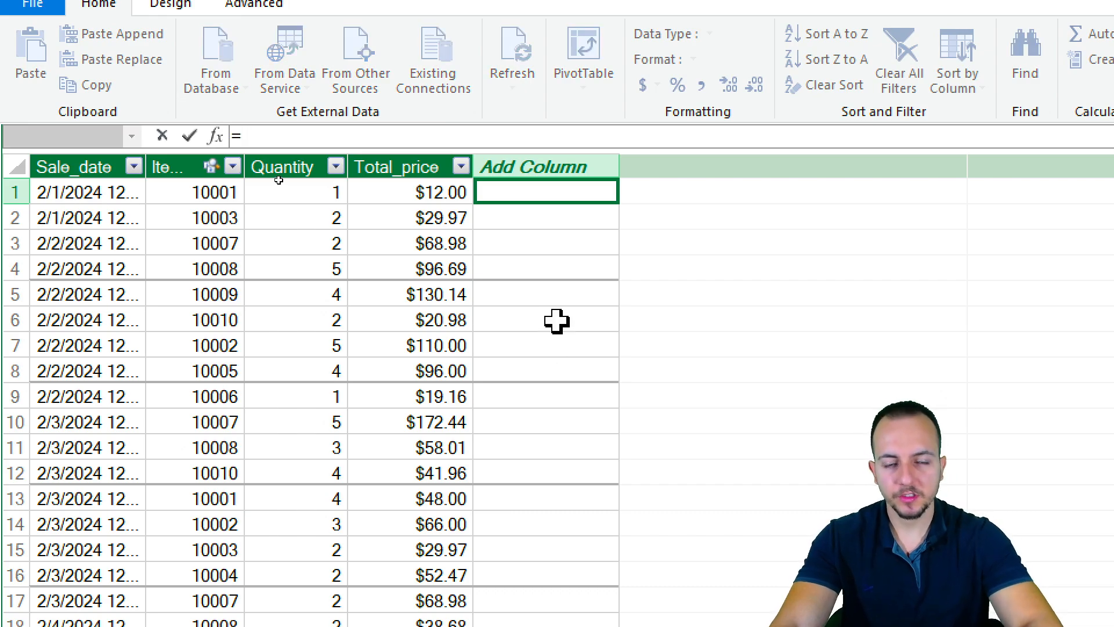
pyautogui.write('rel')
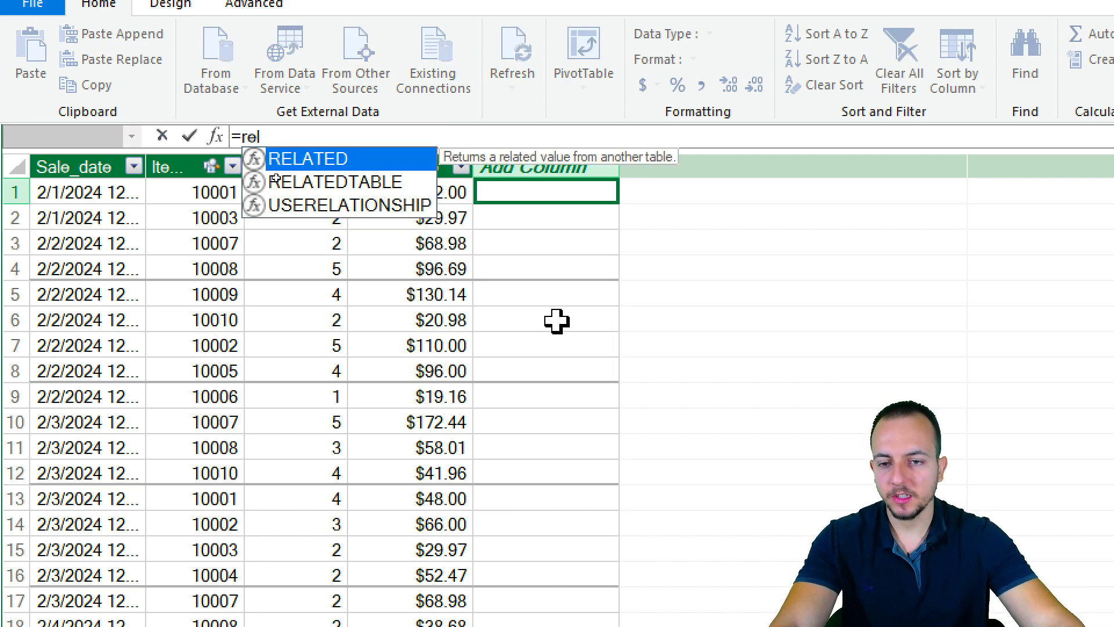
pyautogui.doubleClick(302, 162)
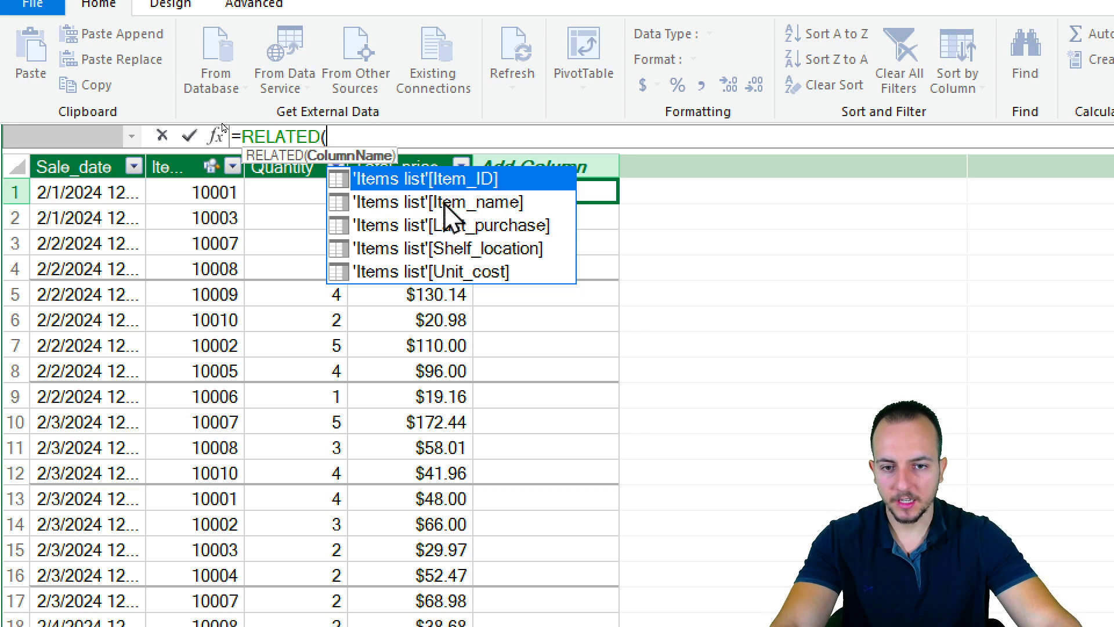
pyautogui.click(461, 207)
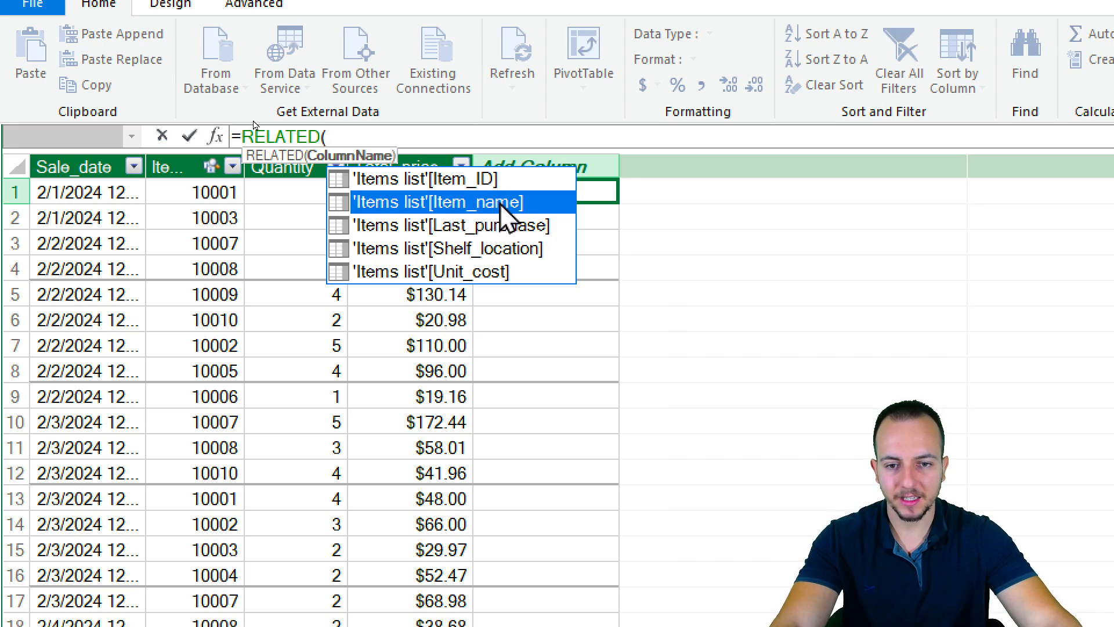
pyautogui.doubleClick(426, 208)
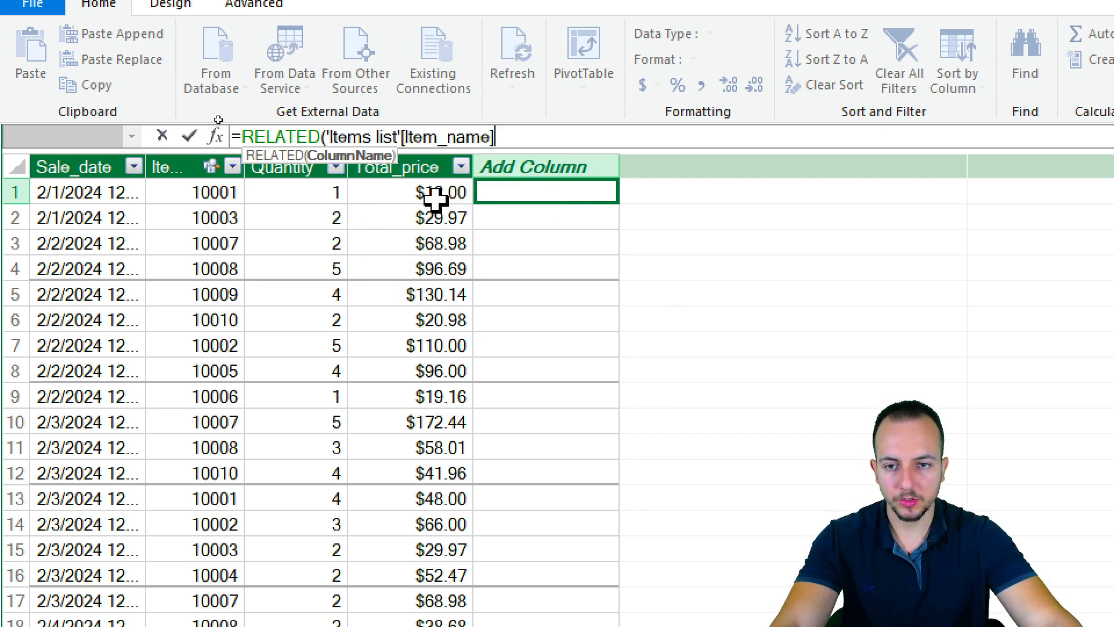
pyautogui.write(')')
pyautogui.press('Return')
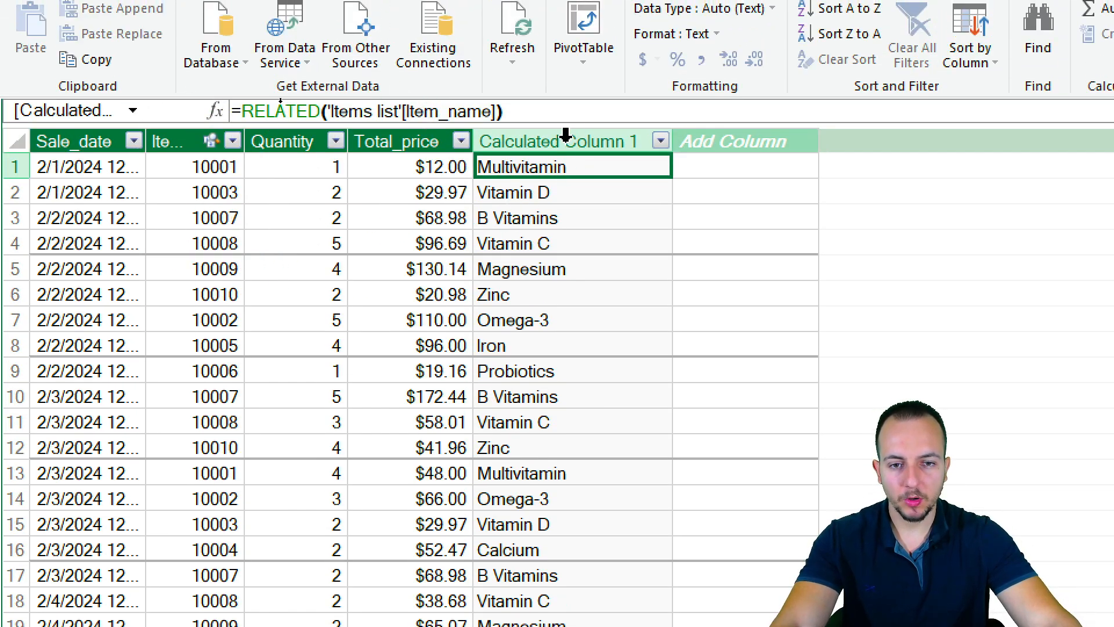
# - Rename the calculated column holding the item names as Items_Names
pyautogui.doubleClick(544, 134)
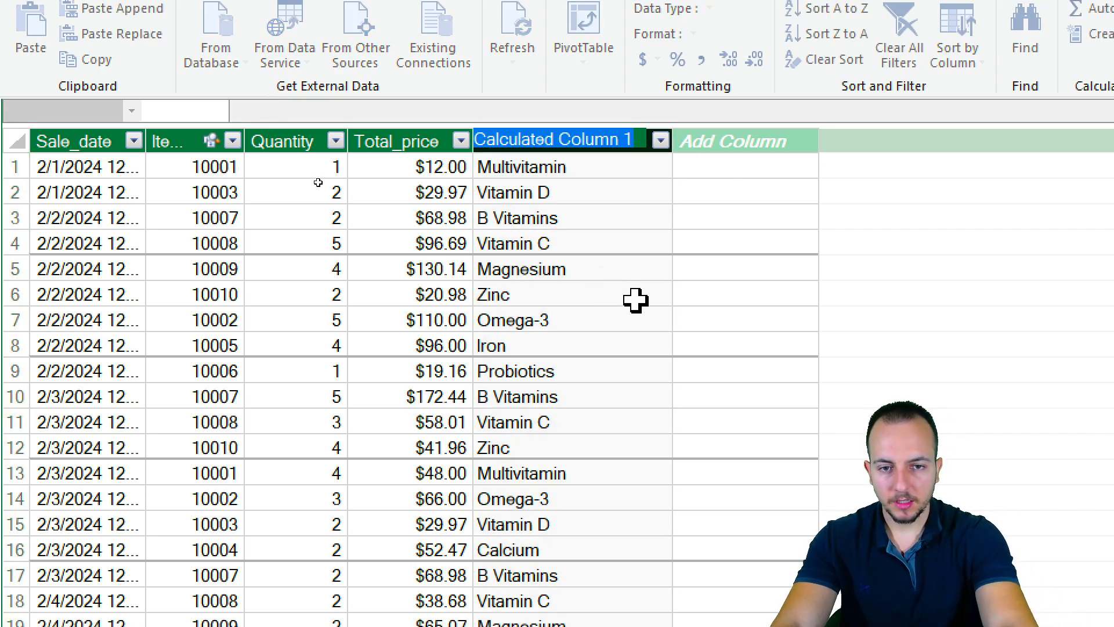
pyautogui.write('Items Nam')
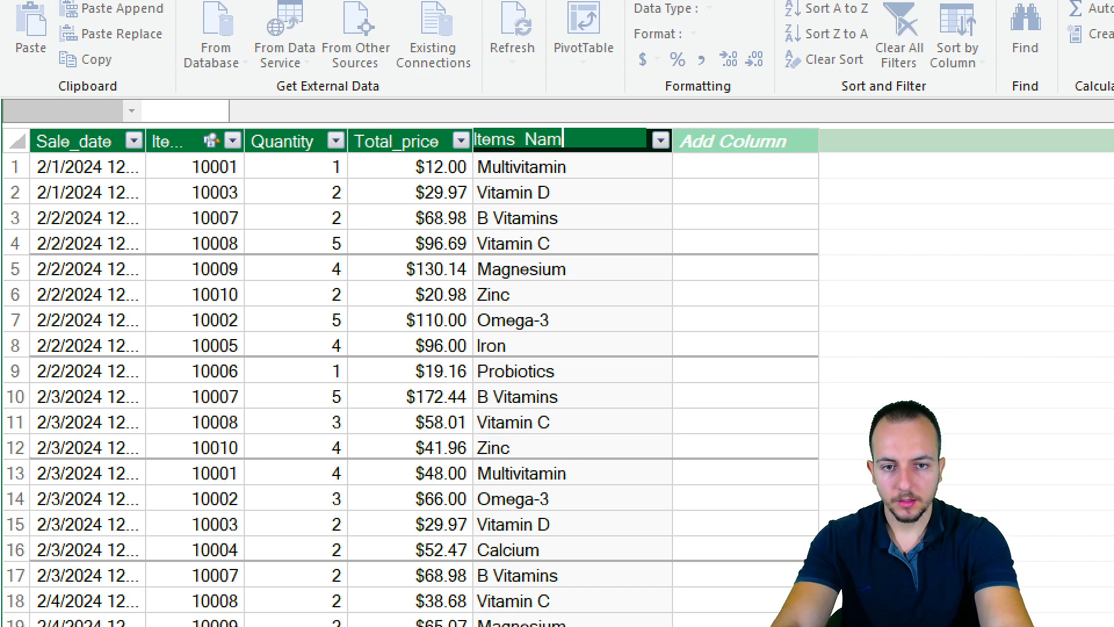
pyautogui.write('e')
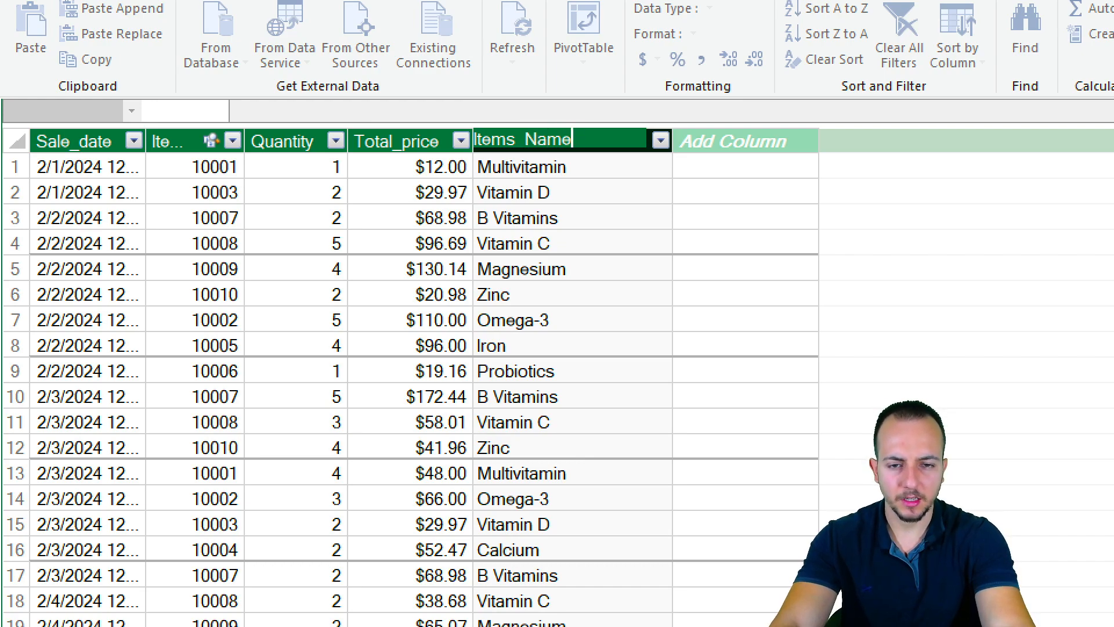
pyautogui.write('s')
pyautogui.press('Return')
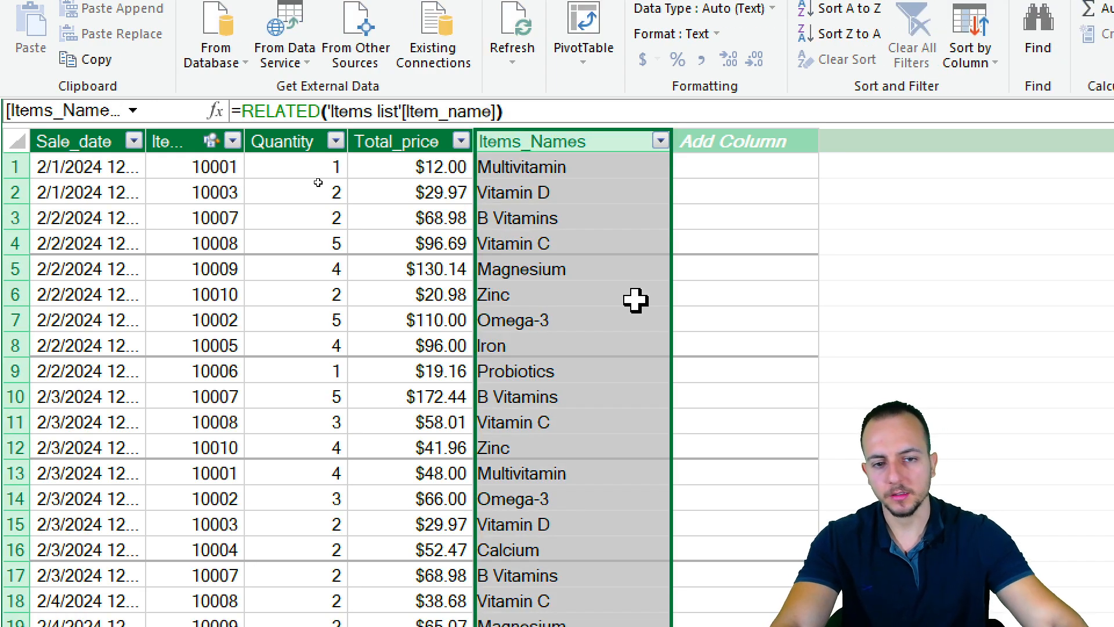
# - Add another calculated column to the Sales table with =RELATED('Items list'[Unit_cost])
pyautogui.click(735, 164)
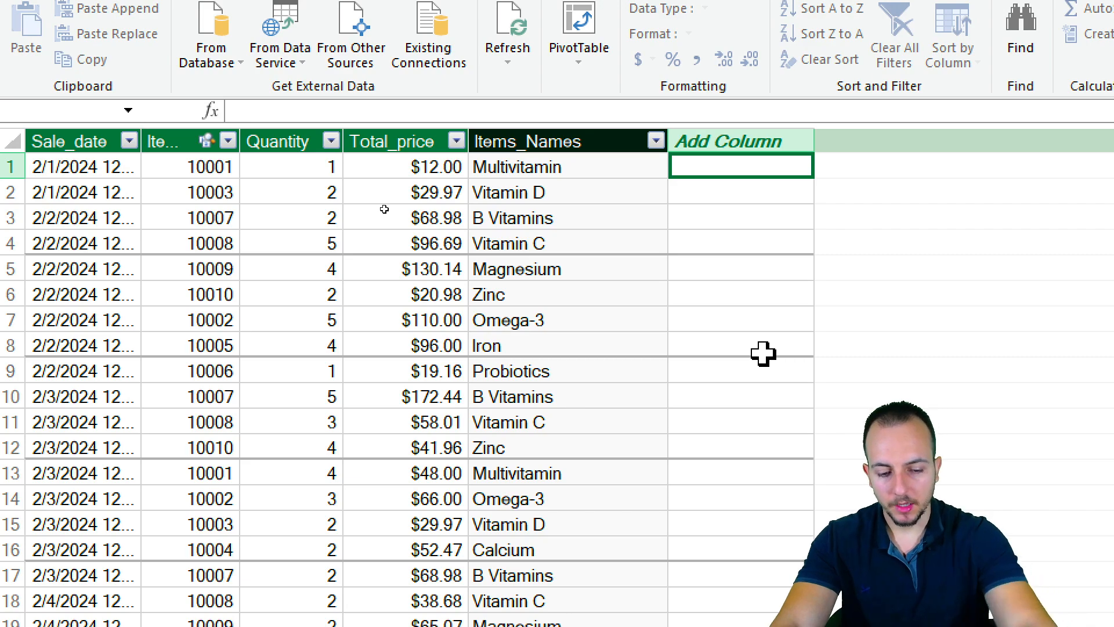
pyautogui.write('=')
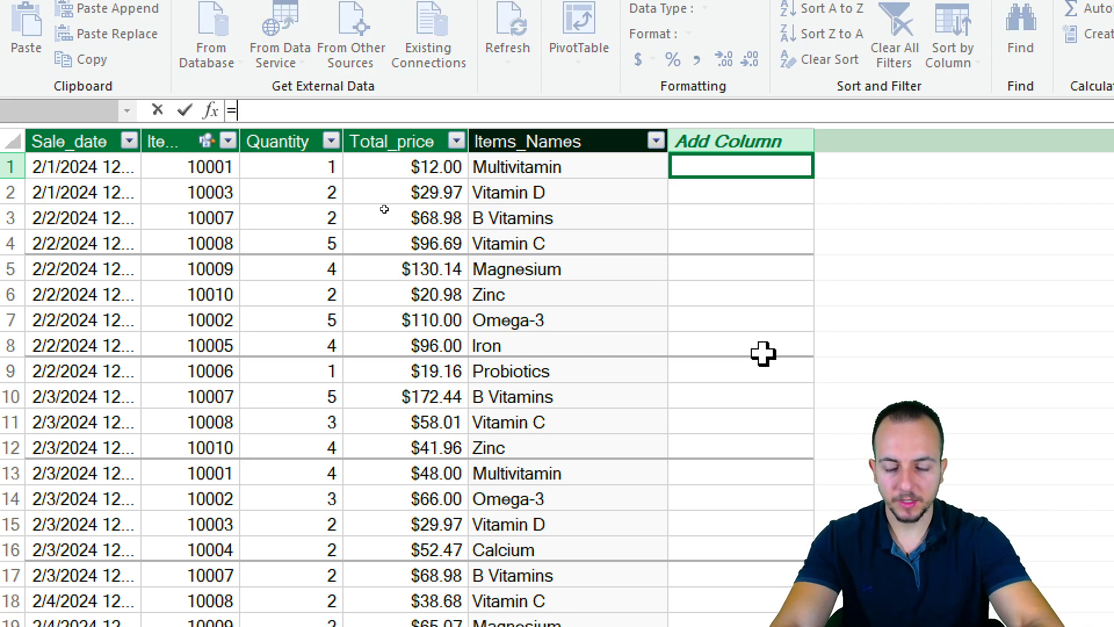
pyautogui.write('rela')
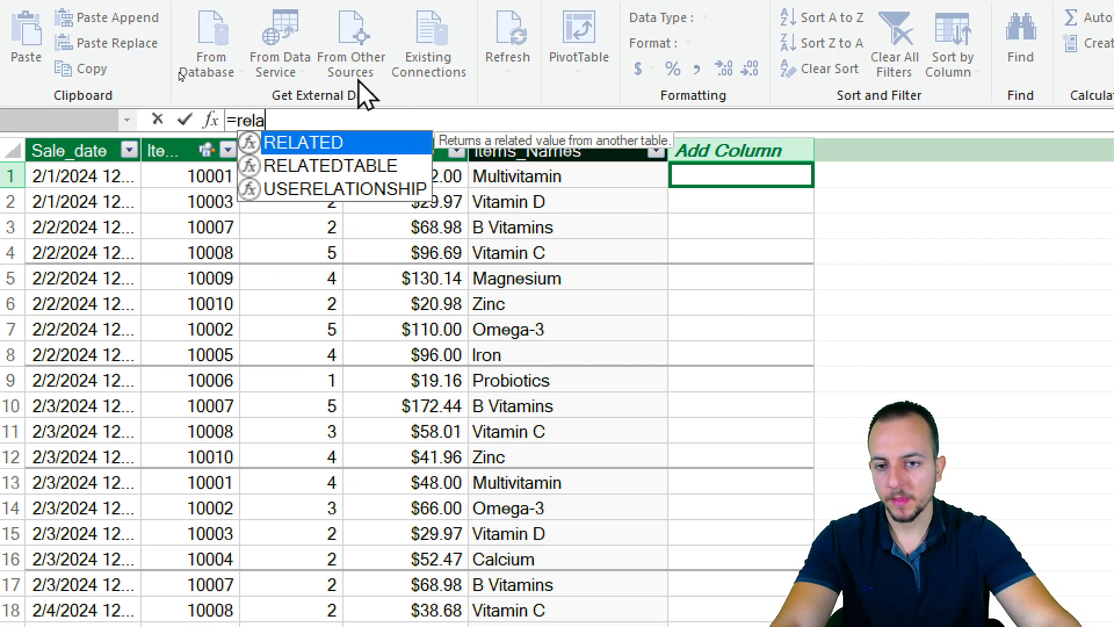
pyautogui.press('Tab')
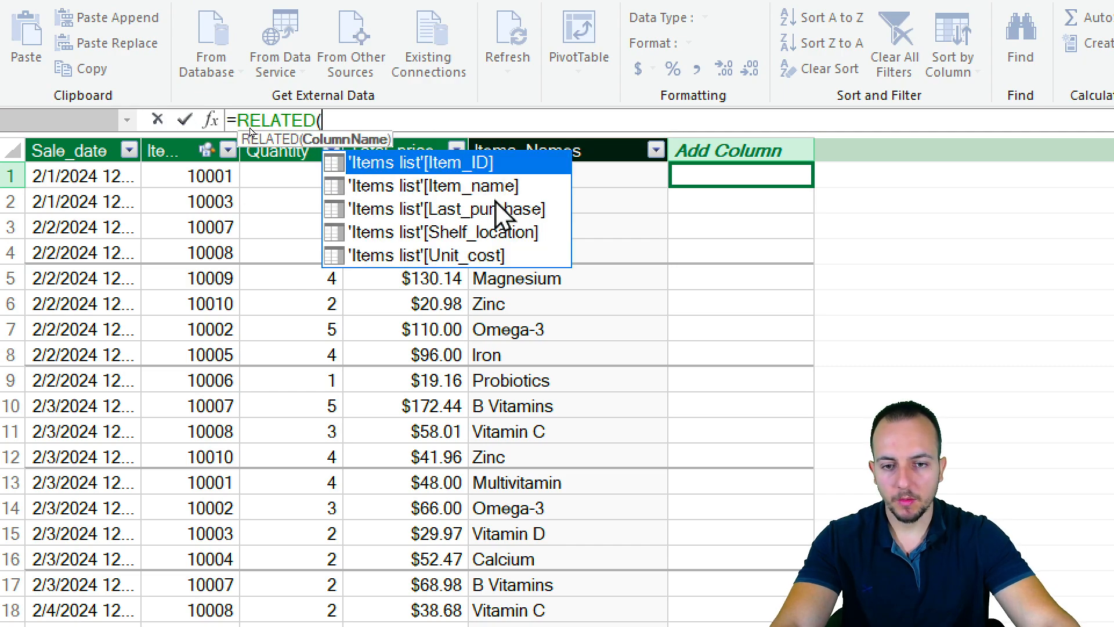
pyautogui.click(447, 260)
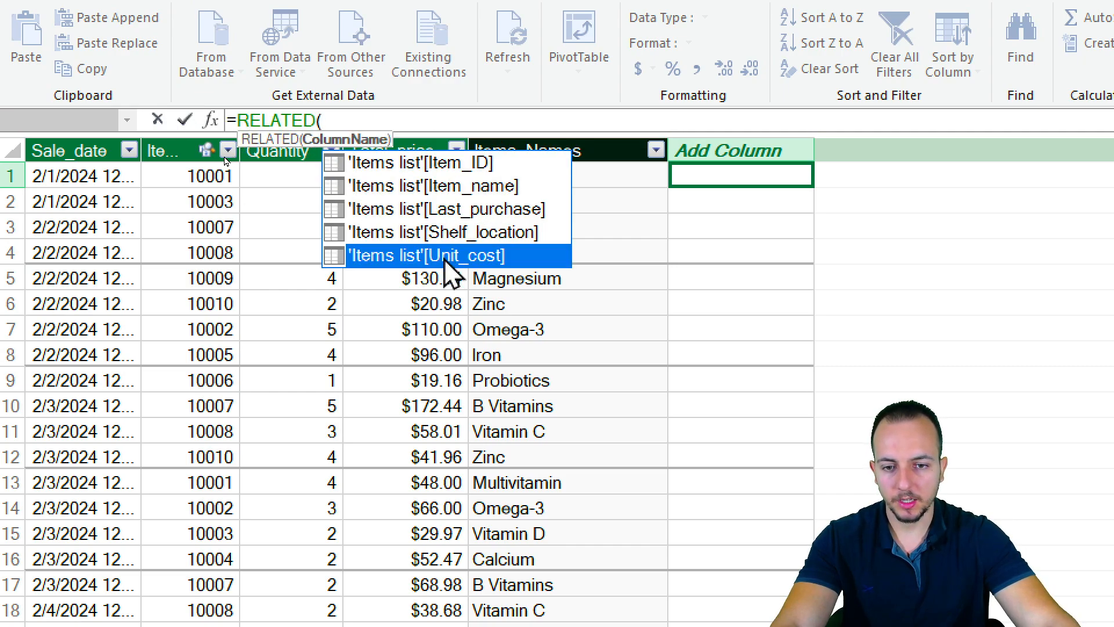
pyautogui.doubleClick(447, 258)
pyautogui.write(')')
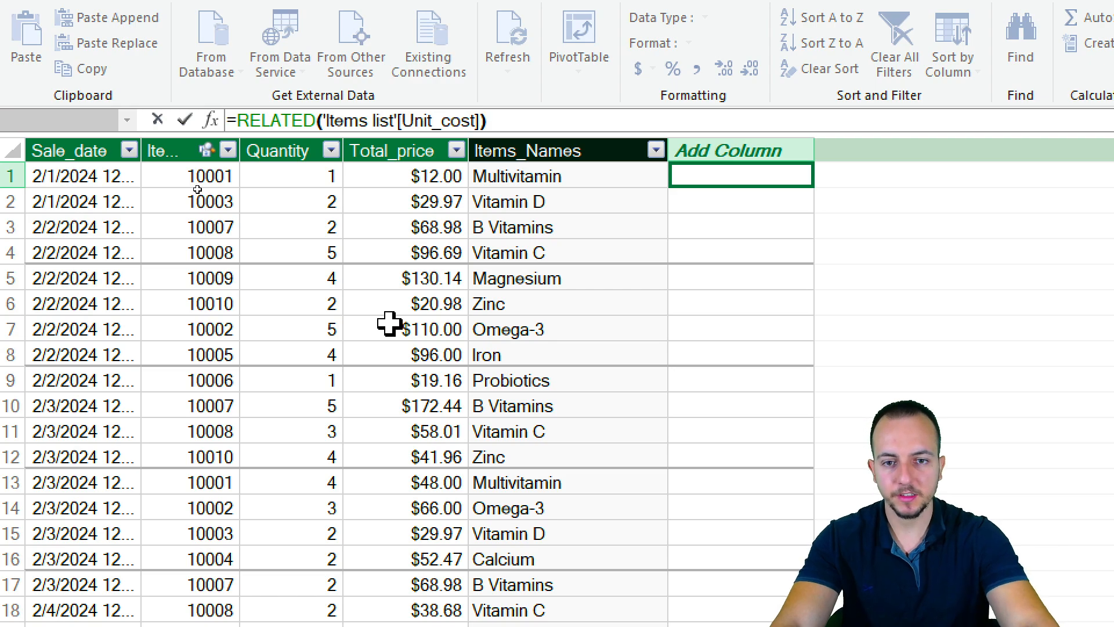
pyautogui.press('Return')
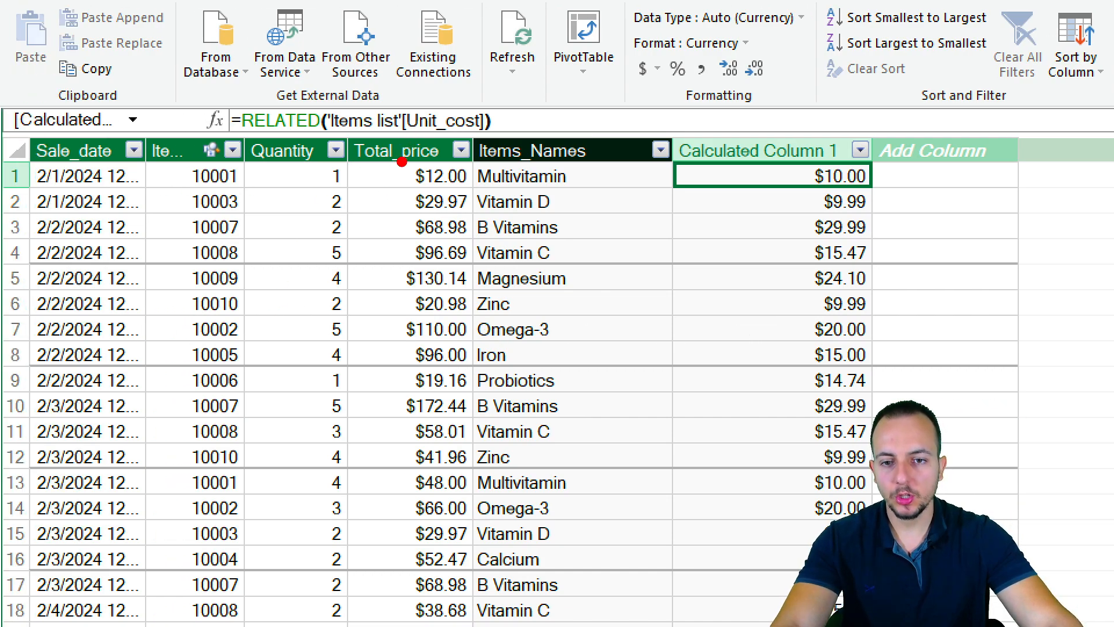
pyautogui.moveTo(402, 161)
pyautogui.mouseDown()
pyautogui.moveTo(489, 194)
pyautogui.moveTo(380, 209)
pyautogui.moveTo(375, 251)
pyautogui.mouseUp()
pyautogui.press('e')
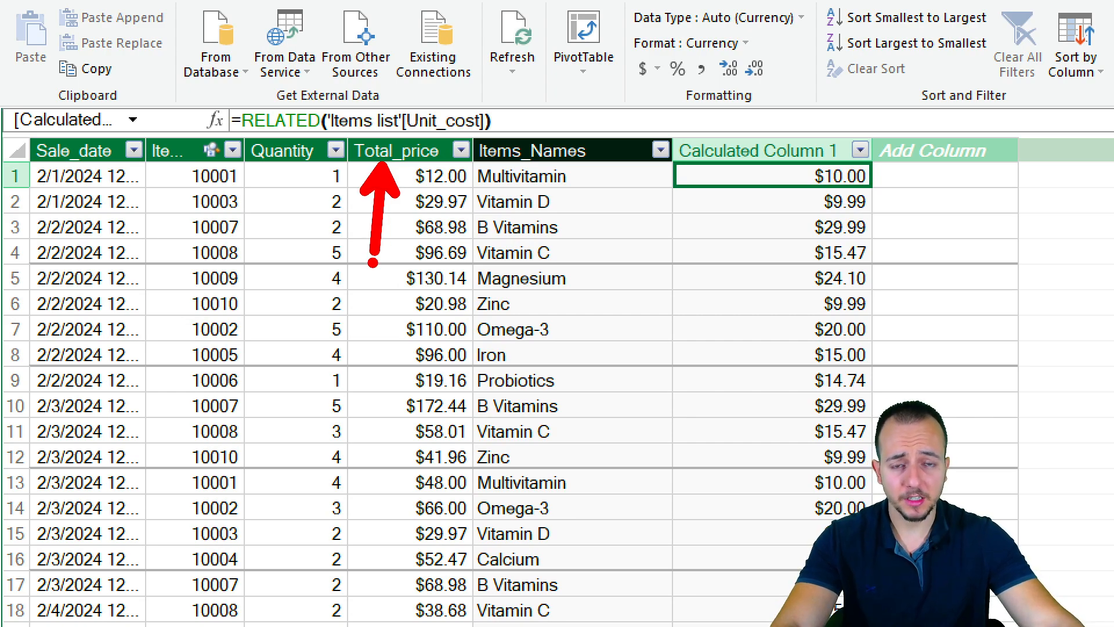
pyautogui.press('e')
pyautogui.moveTo(306, 152)
pyautogui.mouseDown()
pyautogui.moveTo(341, 230)
pyautogui.moveTo(360, 330)
pyautogui.moveTo(246, 383)
pyautogui.mouseUp()
pyautogui.press('e')
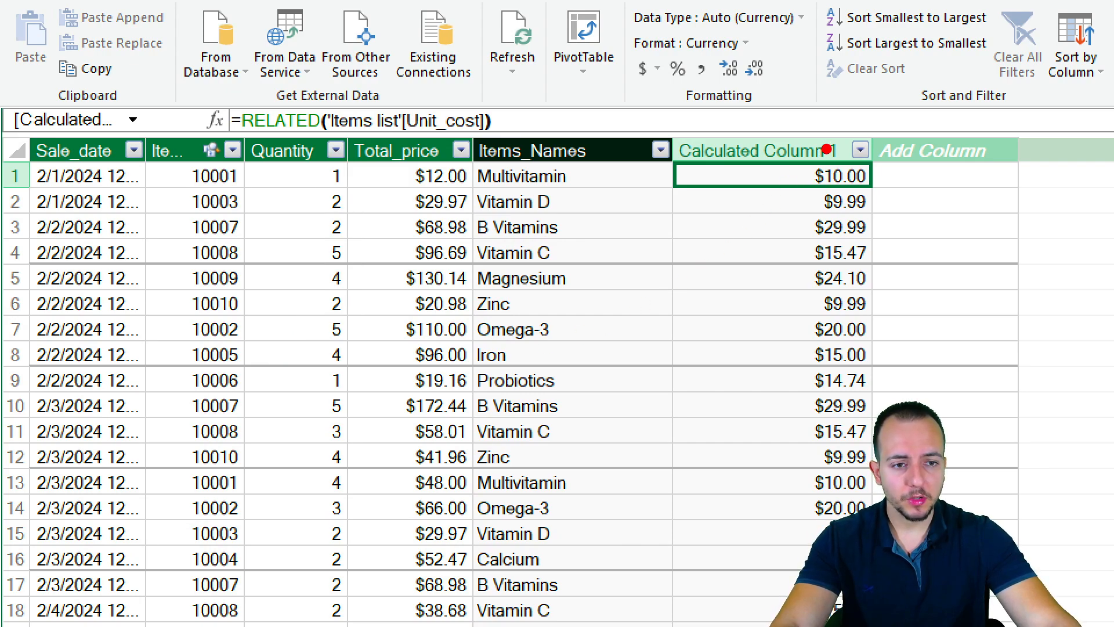
pyautogui.moveTo(826, 149); pyautogui.dragTo(897, 56)
pyautogui.press('Escape')
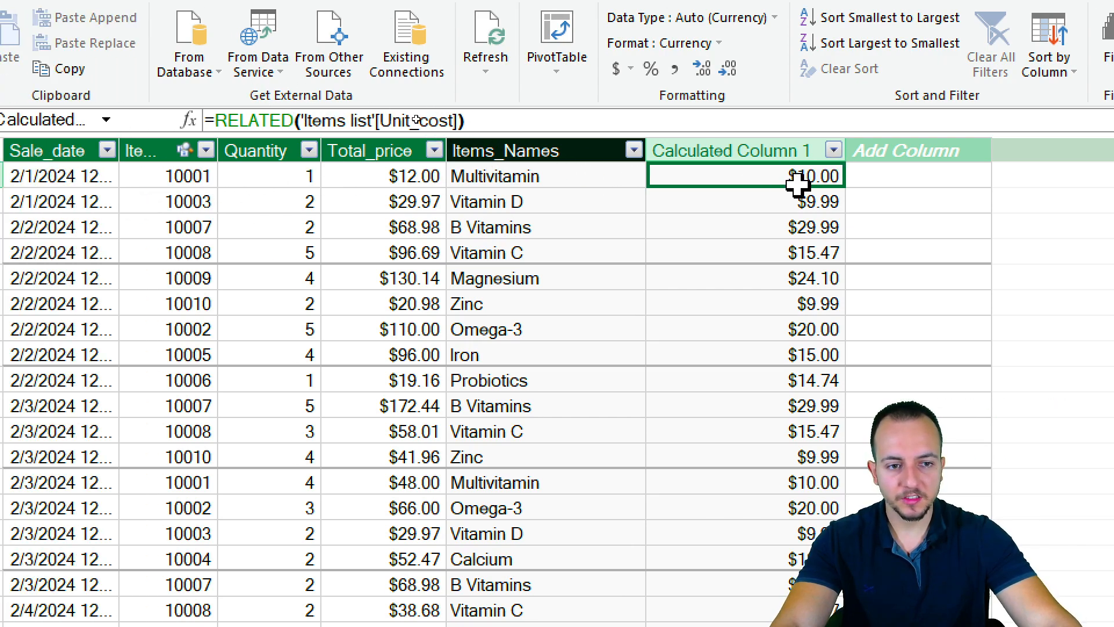
# - Extend the unit cost column's formula to =RELATED('Items list'[Unit_cost])*Sales[Quantity]
pyautogui.click(504, 115)
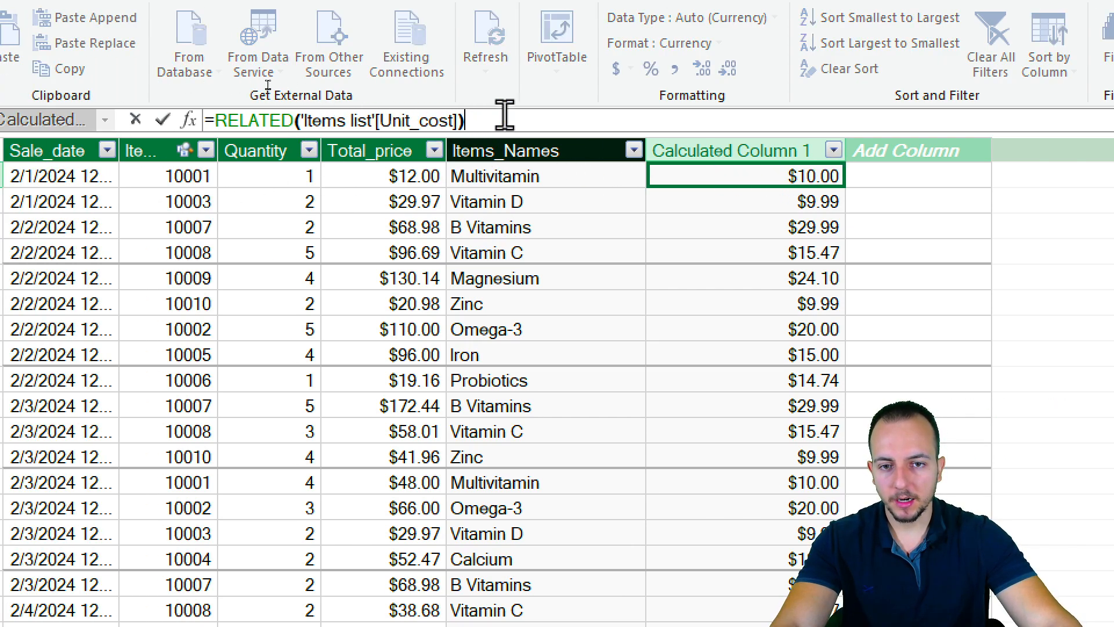
pyautogui.moveTo(480, 116)
pyautogui.mouseDown()
pyautogui.moveTo(197, 116)
pyautogui.moveTo(493, 119)
pyautogui.mouseUp()
pyautogui.write('*')
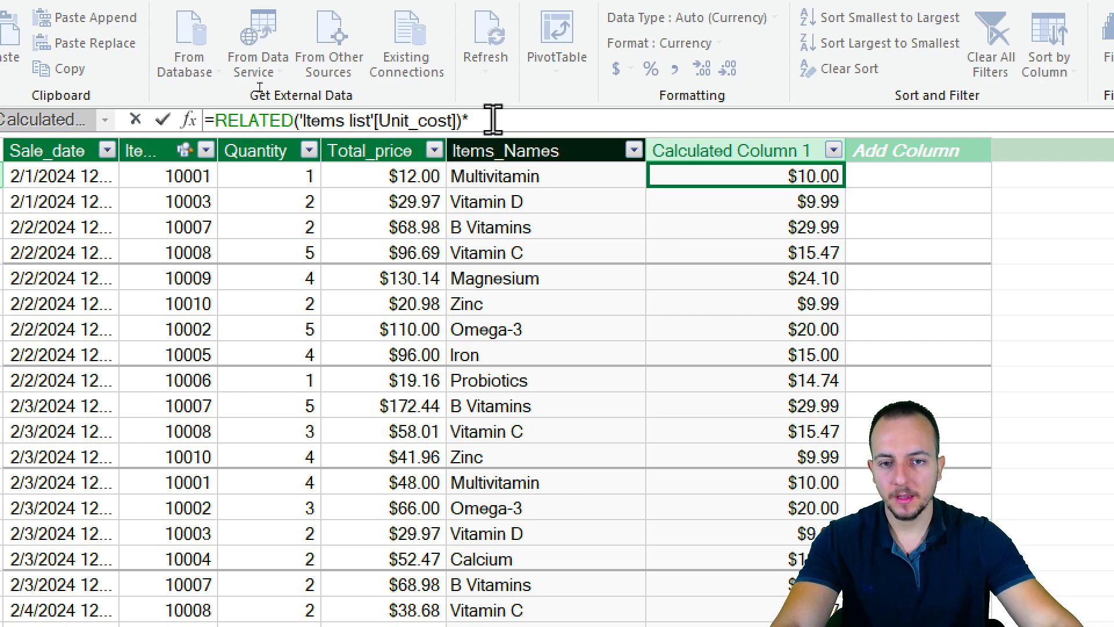
pyautogui.click(292, 177)
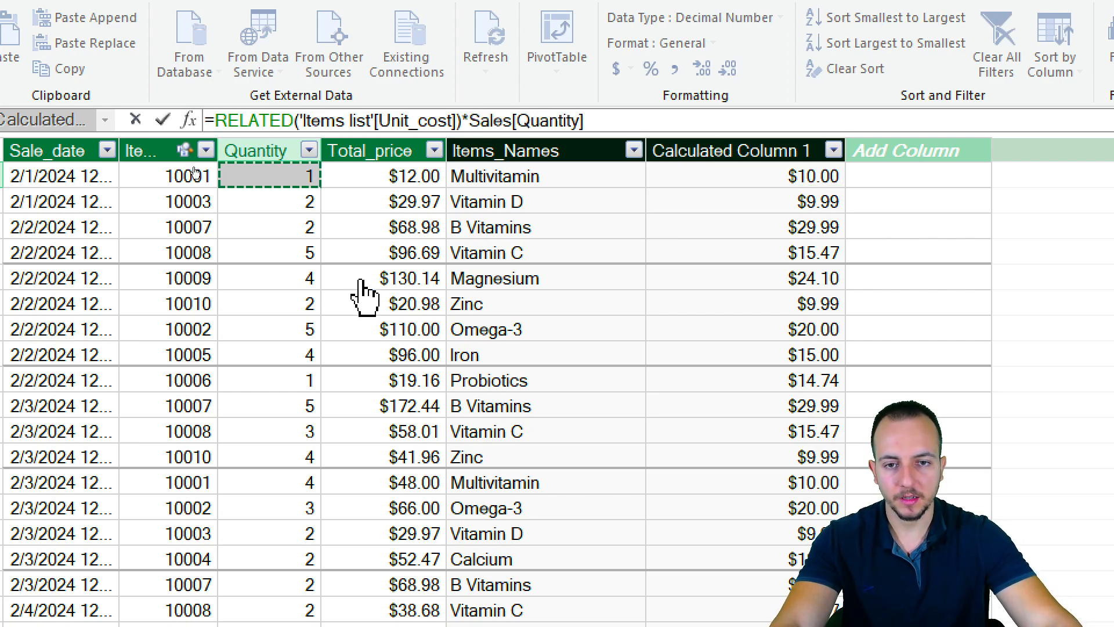
pyautogui.press('Return')
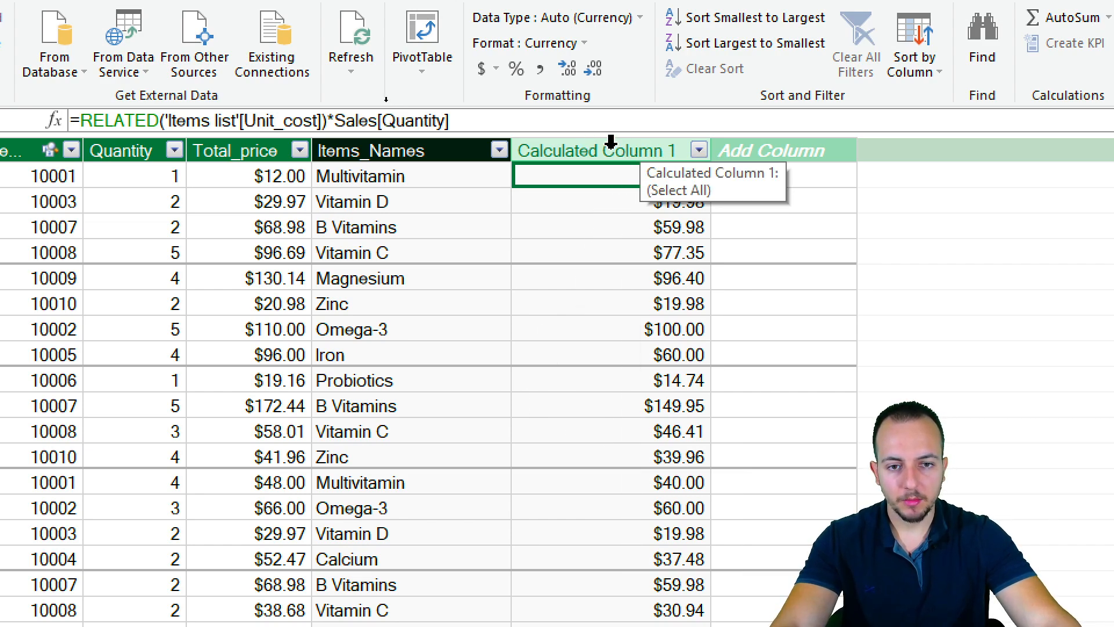
# - Rename the calculated column that multiplies unit cost by quantity as Total_Cost
pyautogui.doubleClick(610, 144)
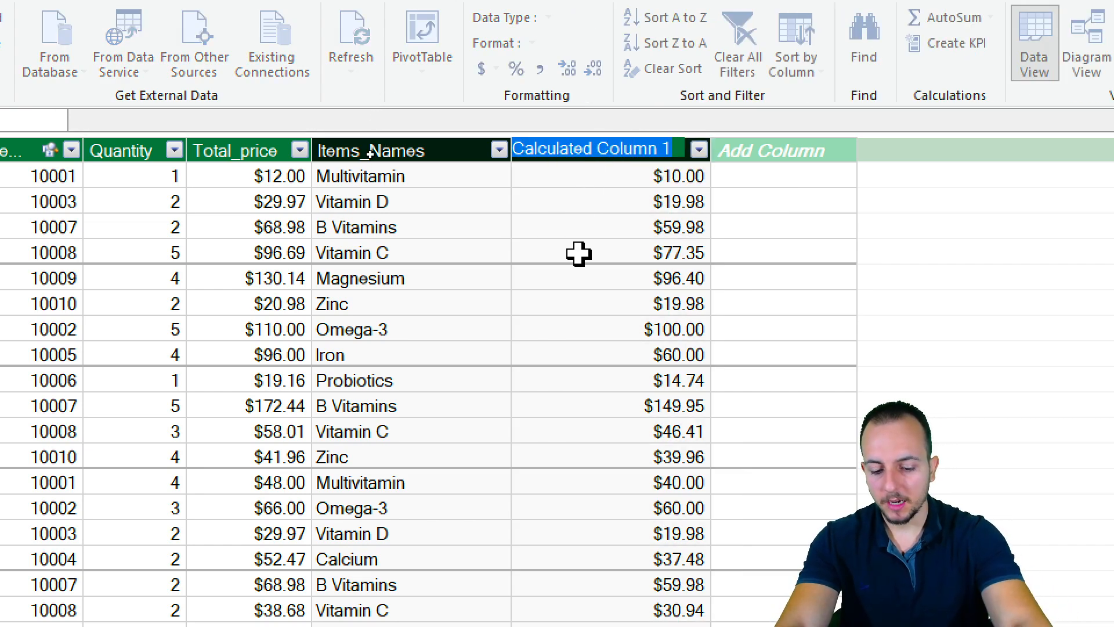
pyautogui.write('Total C')
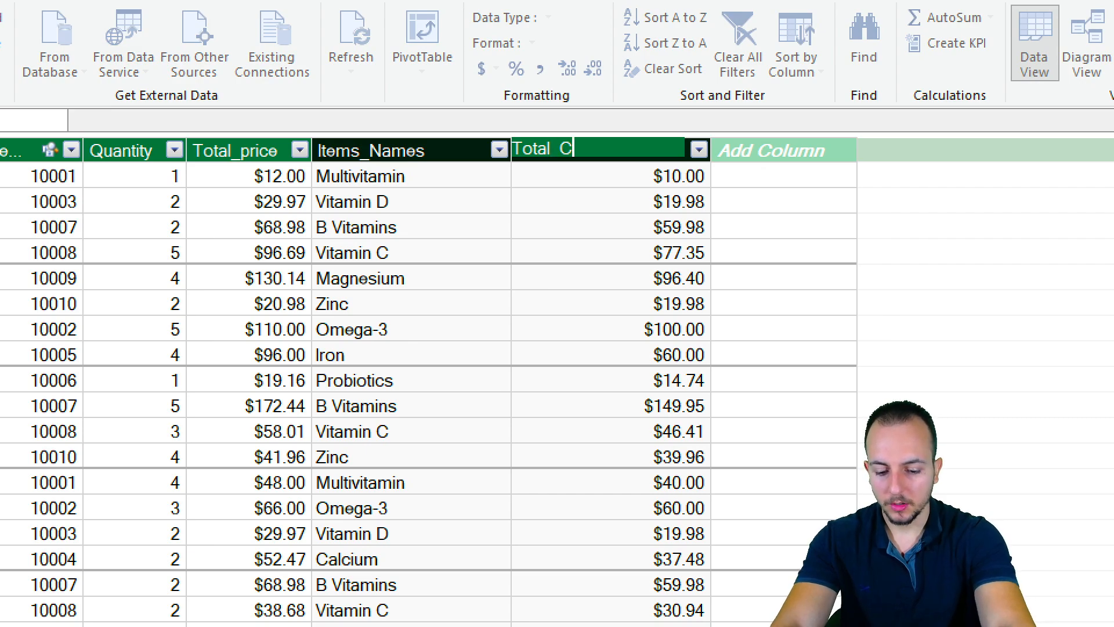
pyautogui.write('_Cost')
pyautogui.press('Return')
pyautogui.click(609, 227)
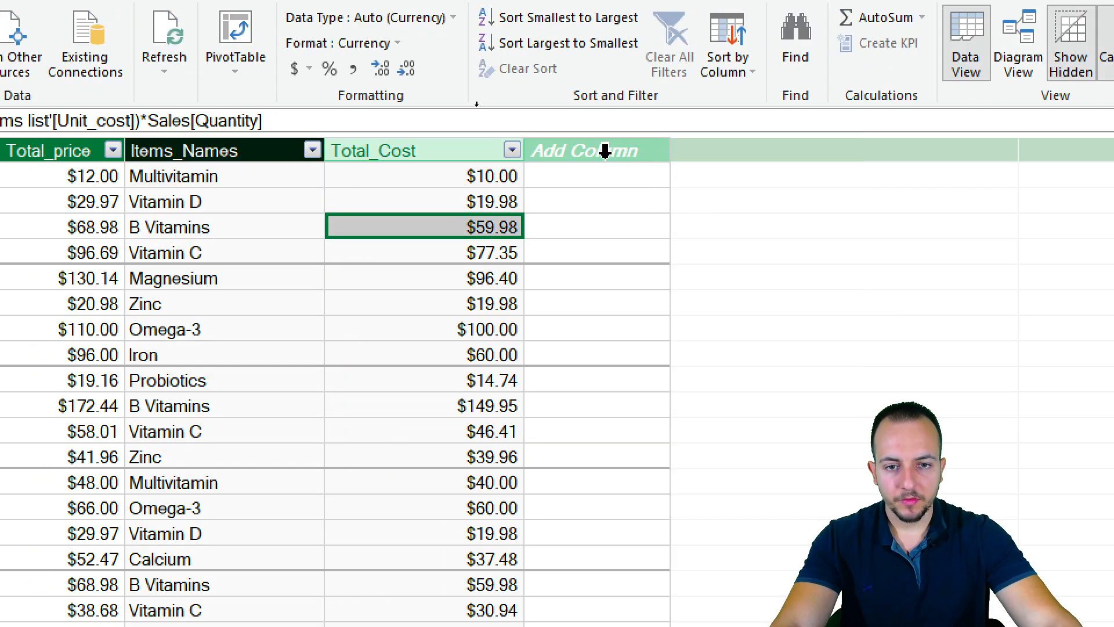
# - Add a calculated column to the Sales table with =(Sales[Total_price]-Sales[Total_Cost])/Sales[Total_price]
pyautogui.click(784, 180)
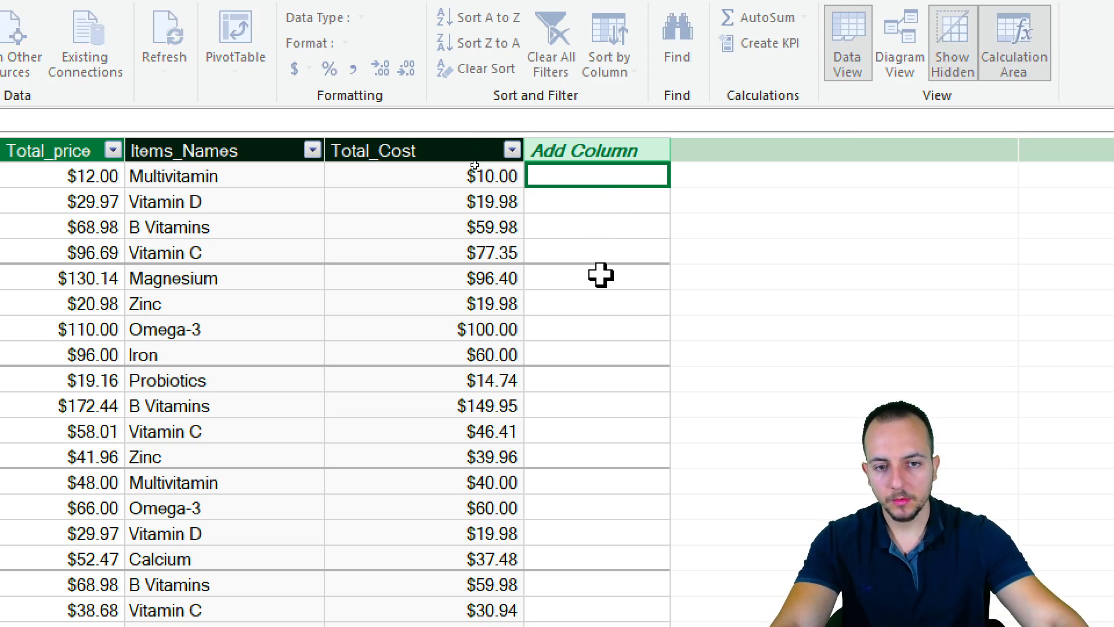
pyautogui.write('=(')
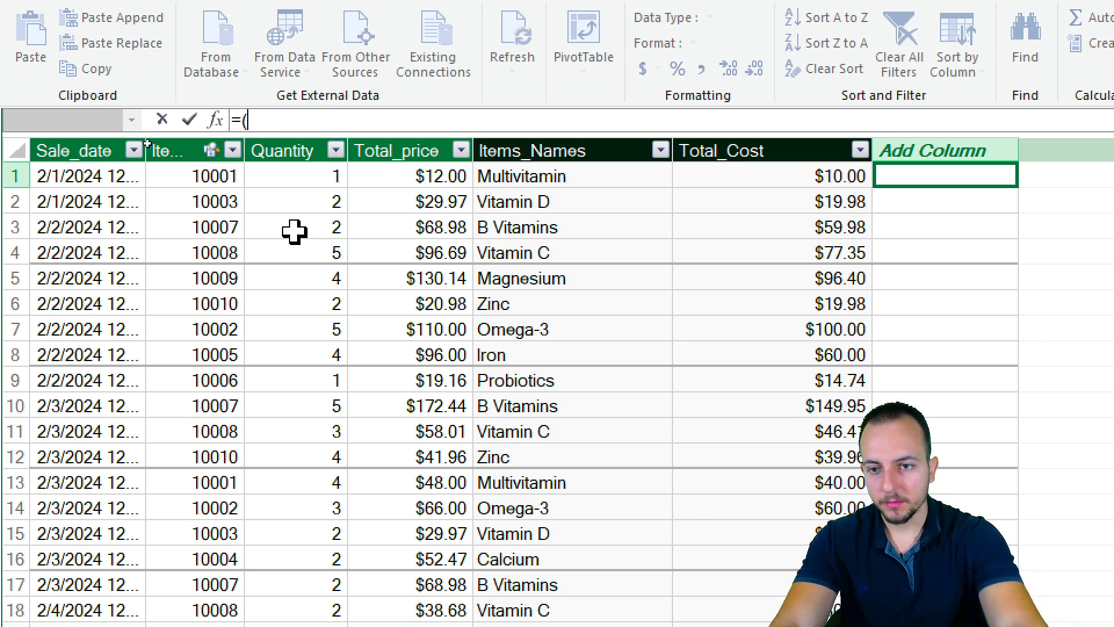
pyautogui.click(389, 177)
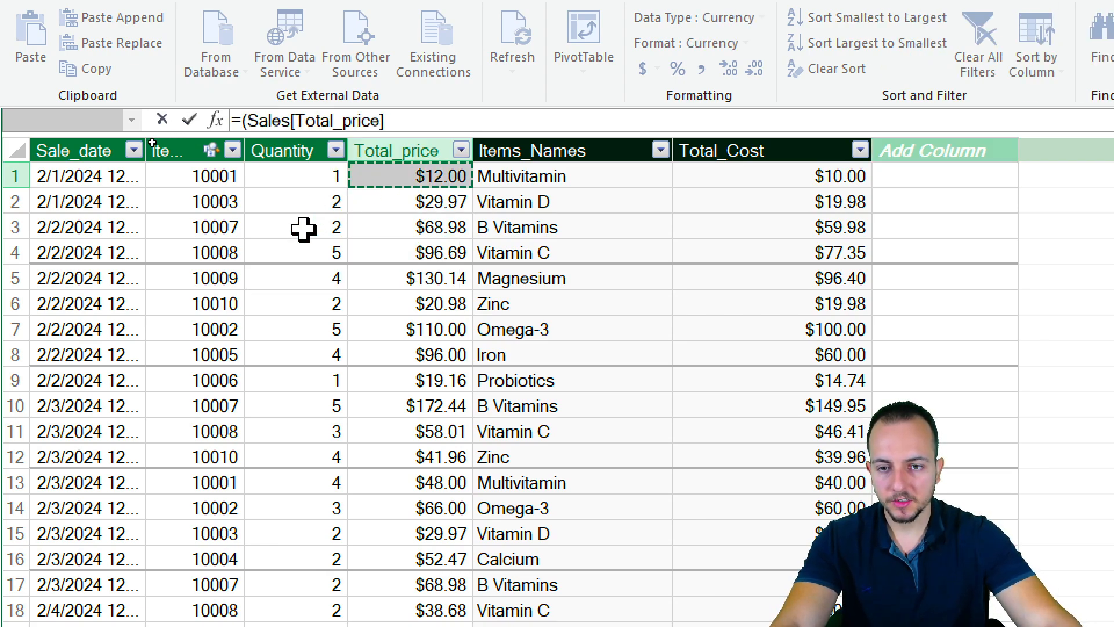
pyautogui.write('-')
pyautogui.click(710, 176)
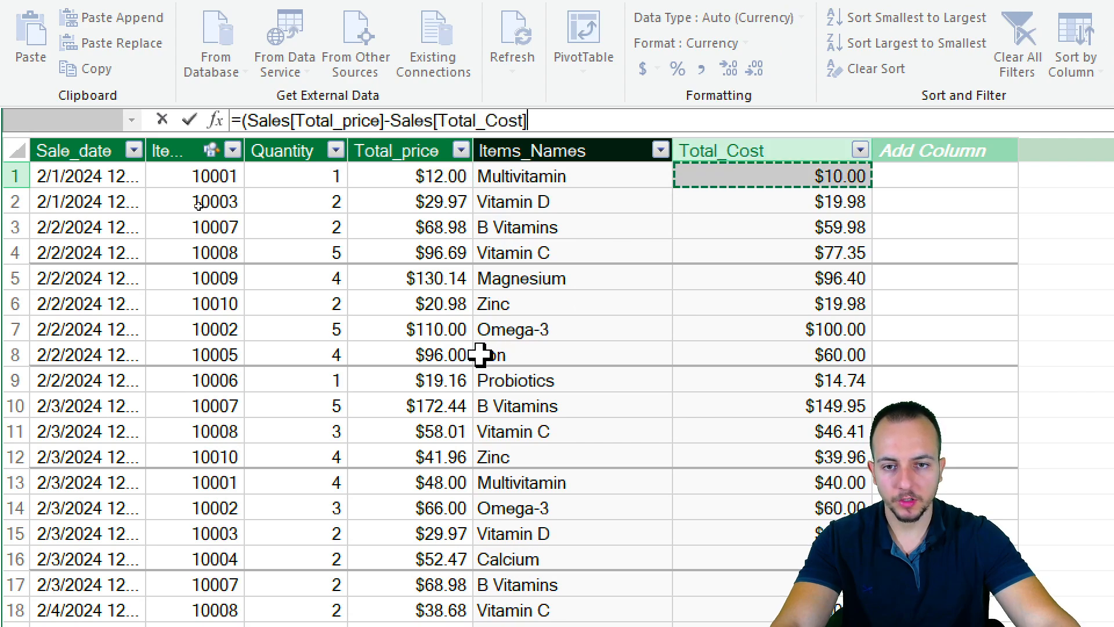
pyautogui.write(')')
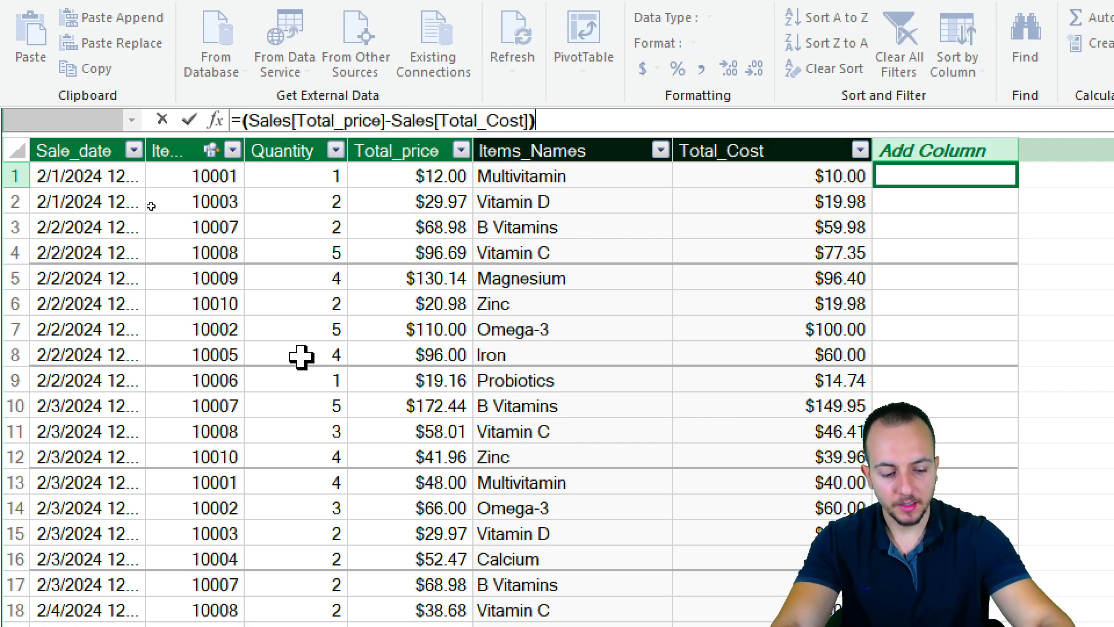
pyautogui.write('/')
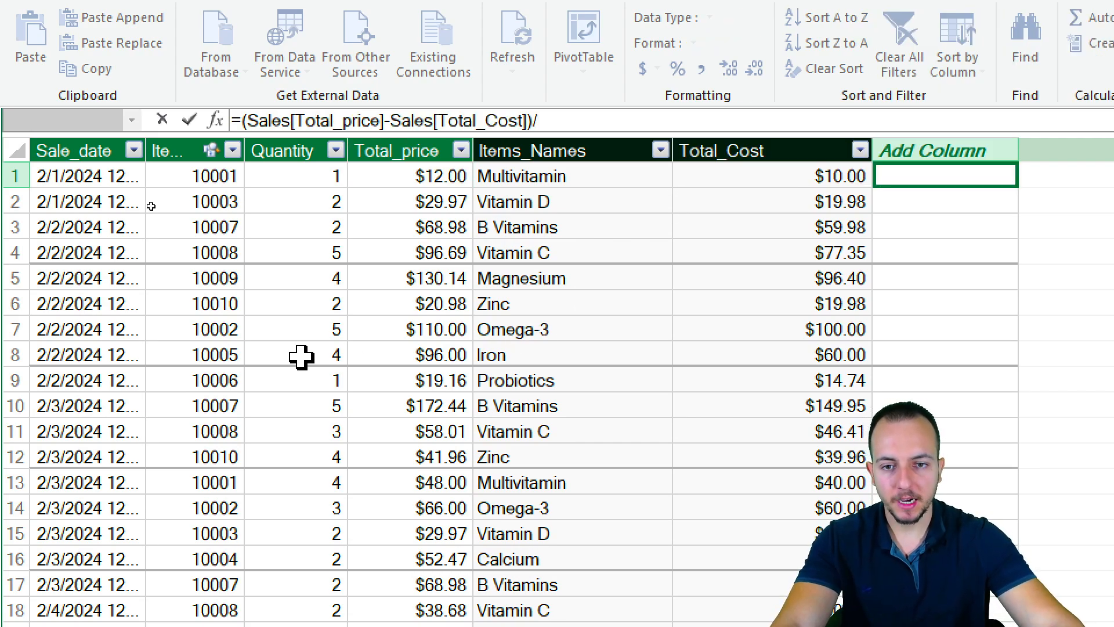
pyautogui.click(435, 177)
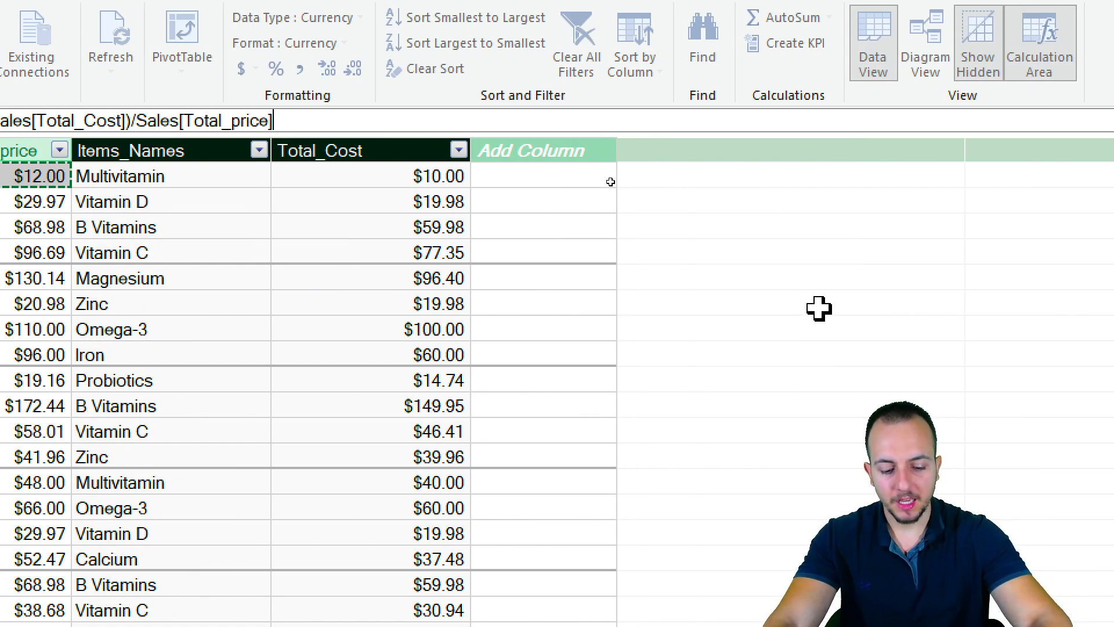
pyautogui.press('Return')
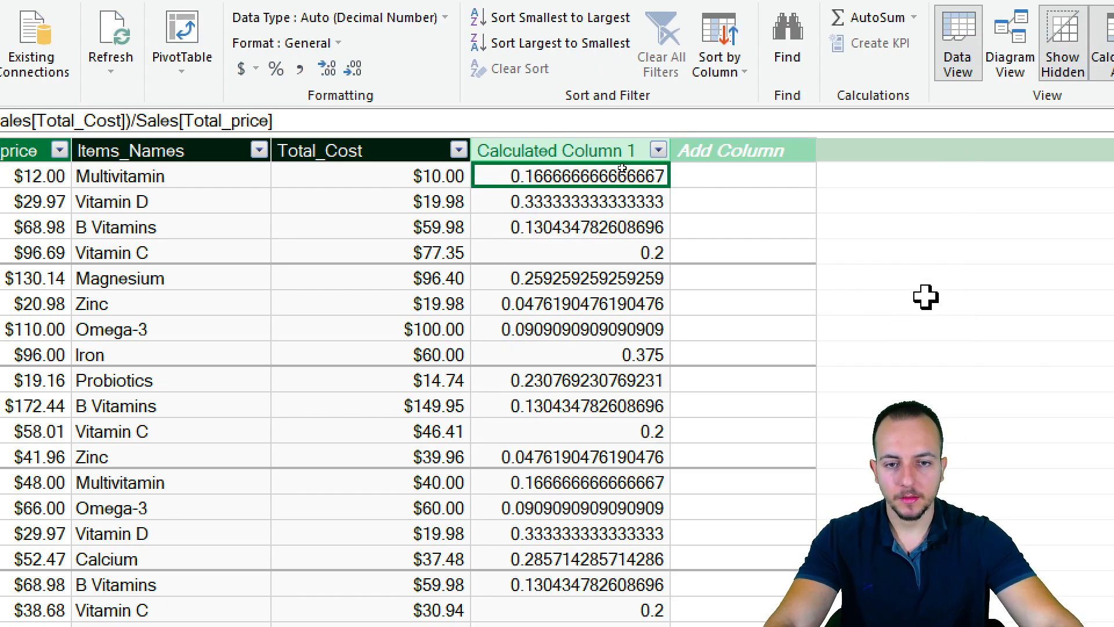
# - Rename the new calculated column as Margin and format it as a percentage
pyautogui.doubleClick(558, 145)
pyautogui.write('Ma')
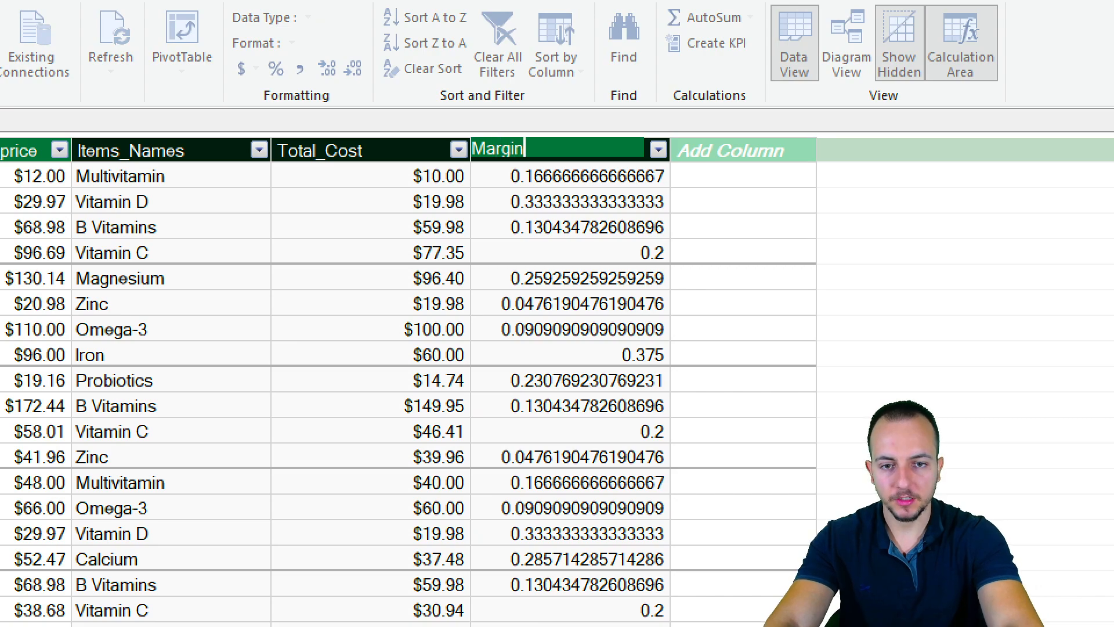
pyautogui.write('rgin')
pyautogui.press('Return')
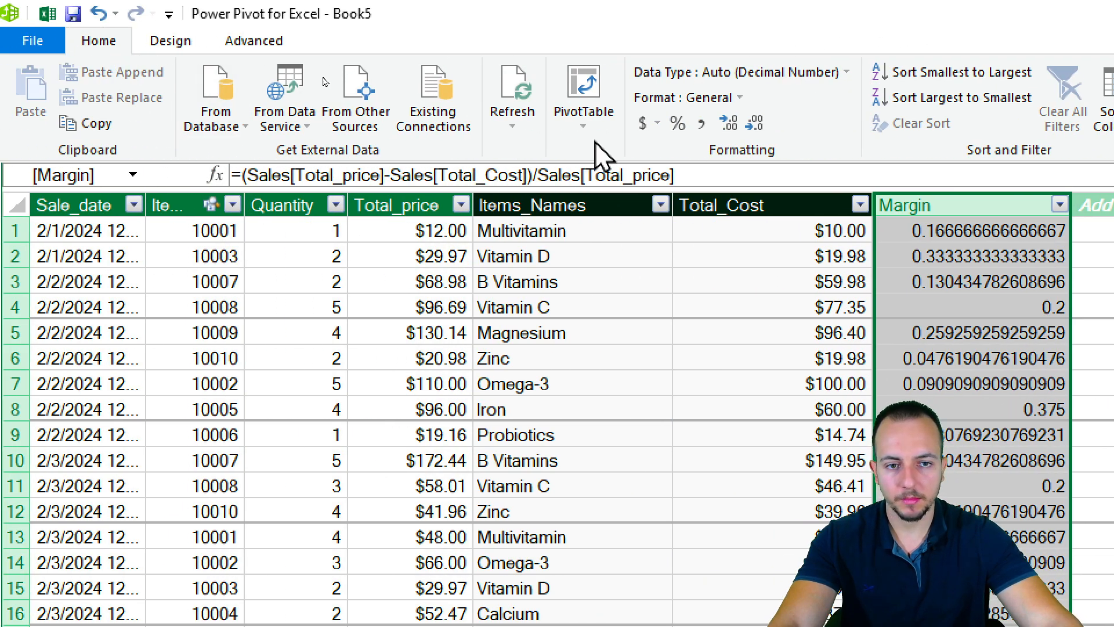
pyautogui.click(675, 132)
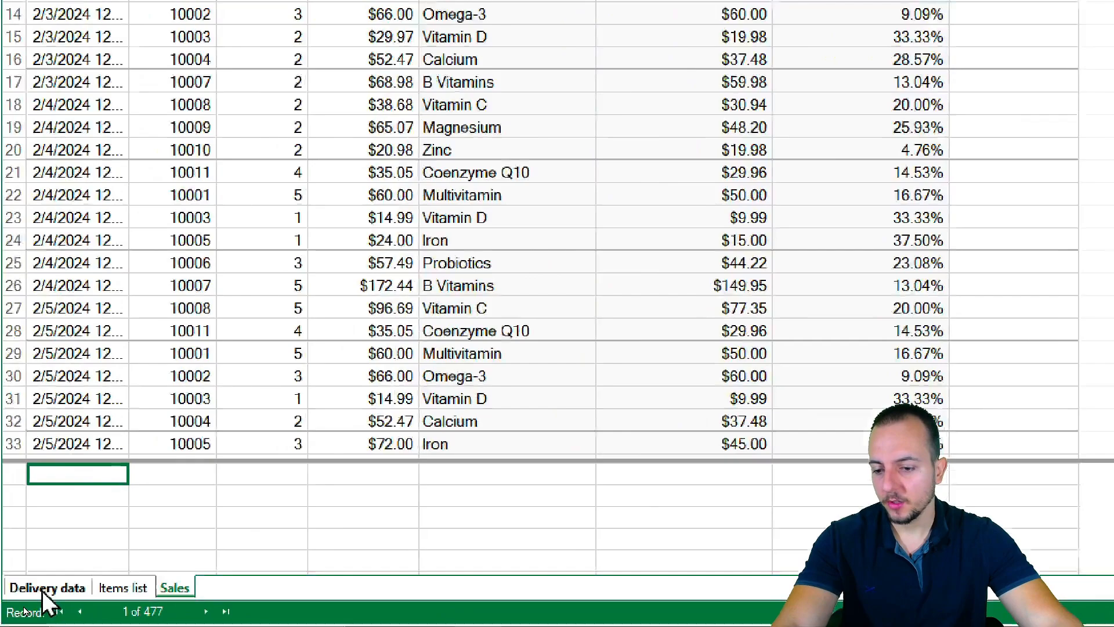
# - Review the Delivery data and Items list tables in the data model and return to the Sales table
pyautogui.click(28, 605)
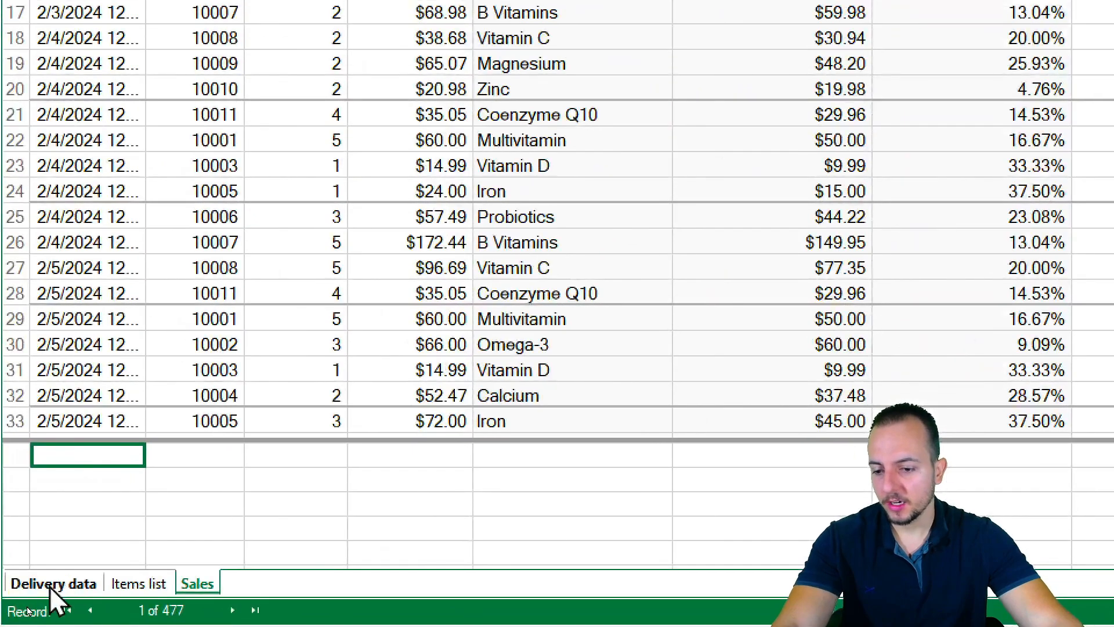
pyautogui.click(142, 584)
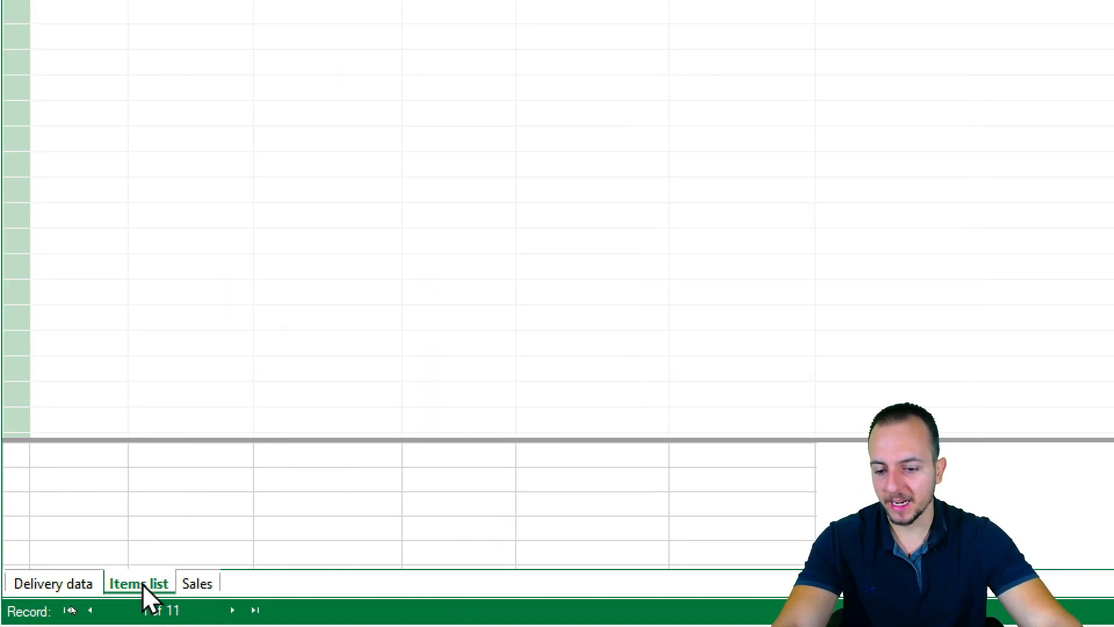
pyautogui.click(199, 585)
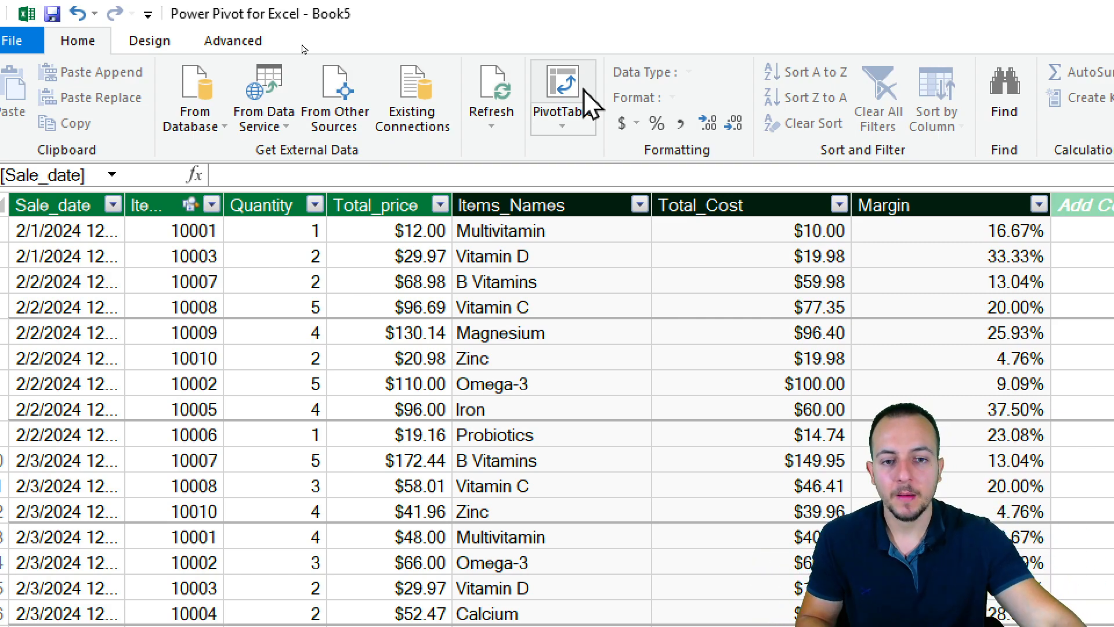
# - Create a PivotTable from the data model on the existing worksheet at 'Sheet1'!$A$1 and widen its field list
pyautogui.click(572, 104)
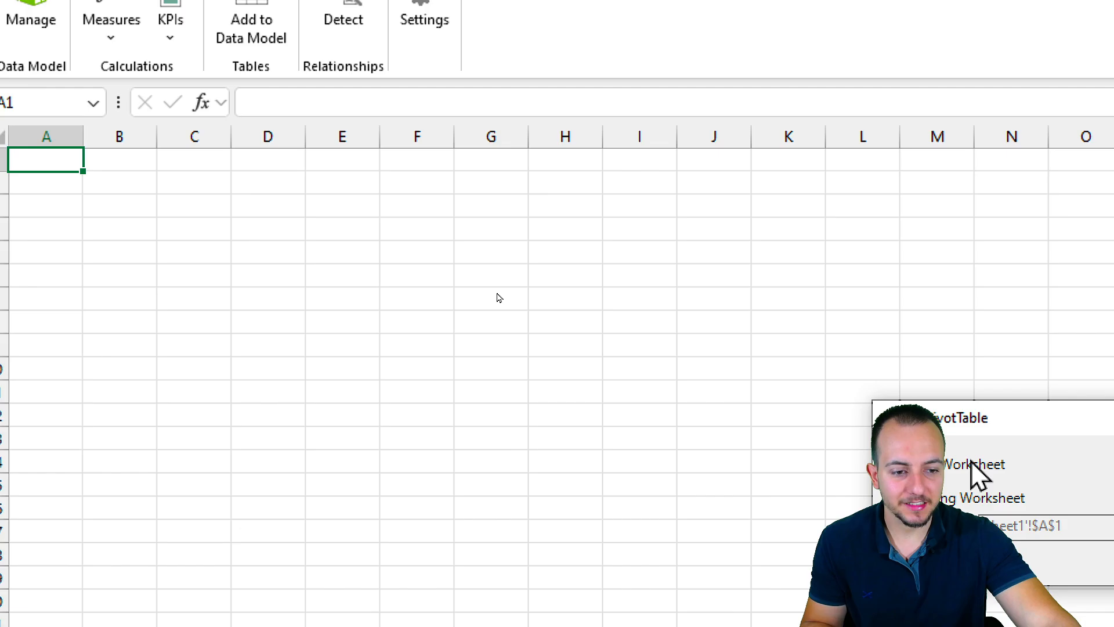
pyautogui.moveTo(942, 549); pyautogui.dragTo(147, 331)
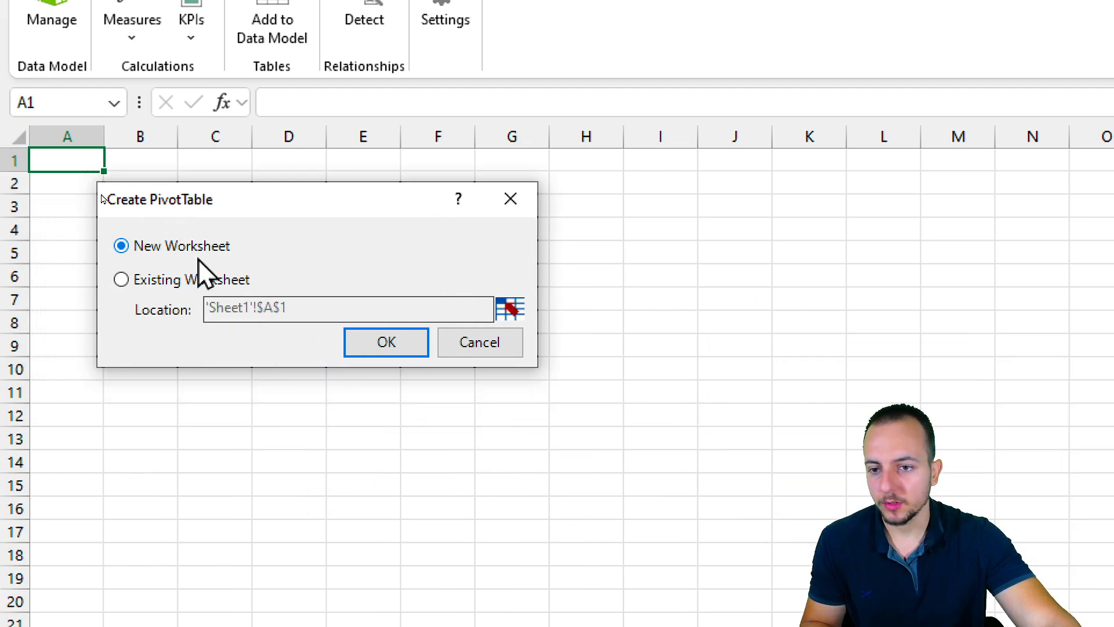
pyautogui.click(156, 284)
pyautogui.click(301, 312)
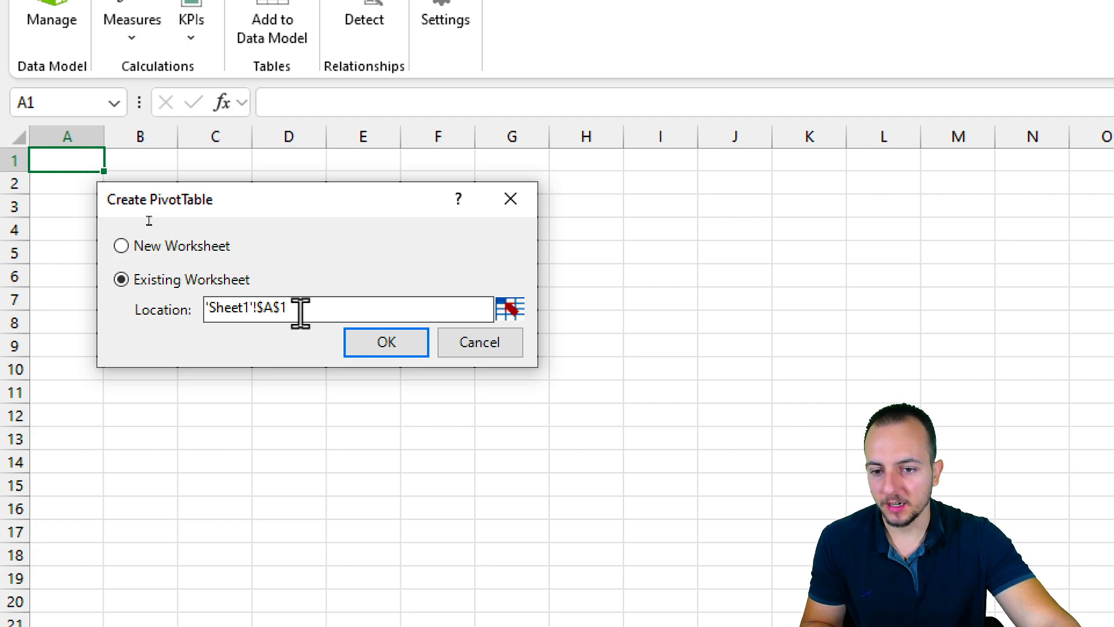
pyautogui.moveTo(301, 312); pyautogui.dragTo(205, 308)
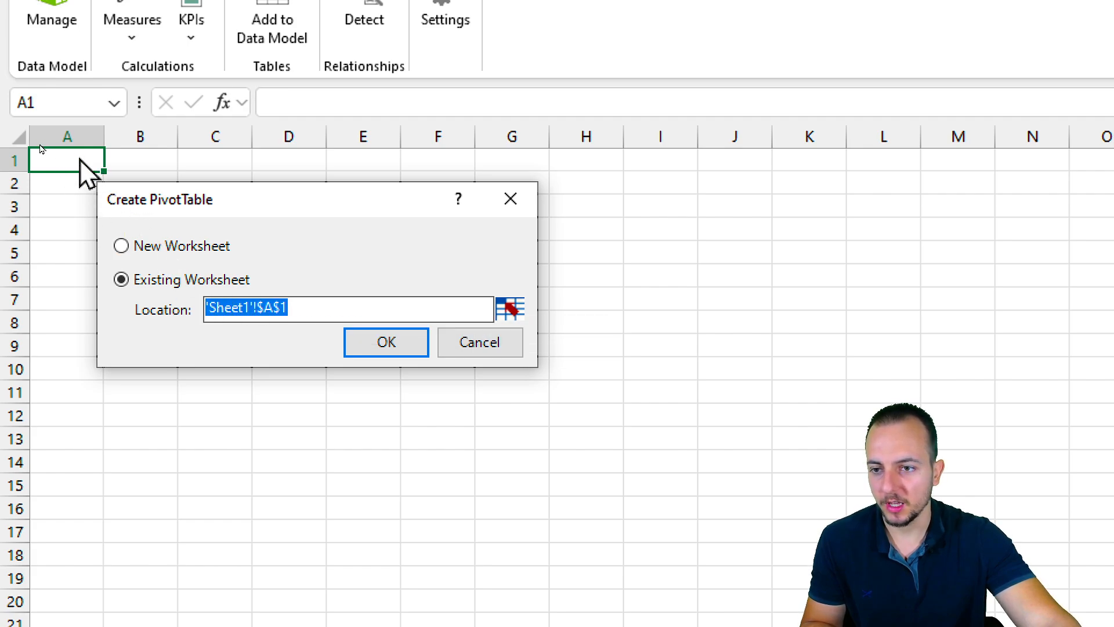
pyautogui.click(375, 346)
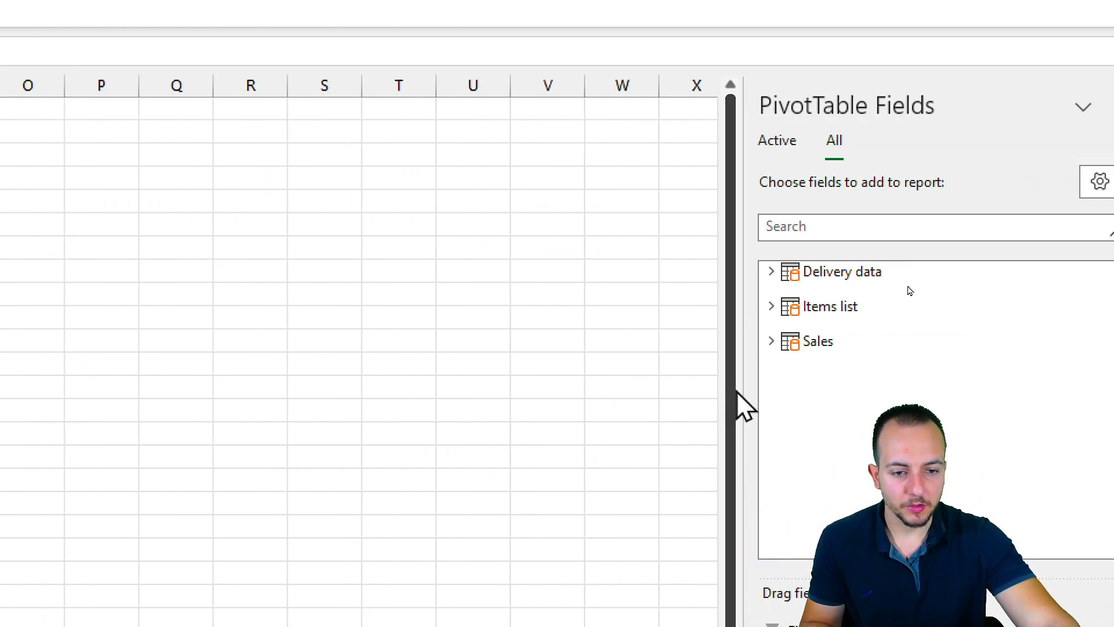
pyautogui.moveTo(743, 390); pyautogui.dragTo(0, 408)
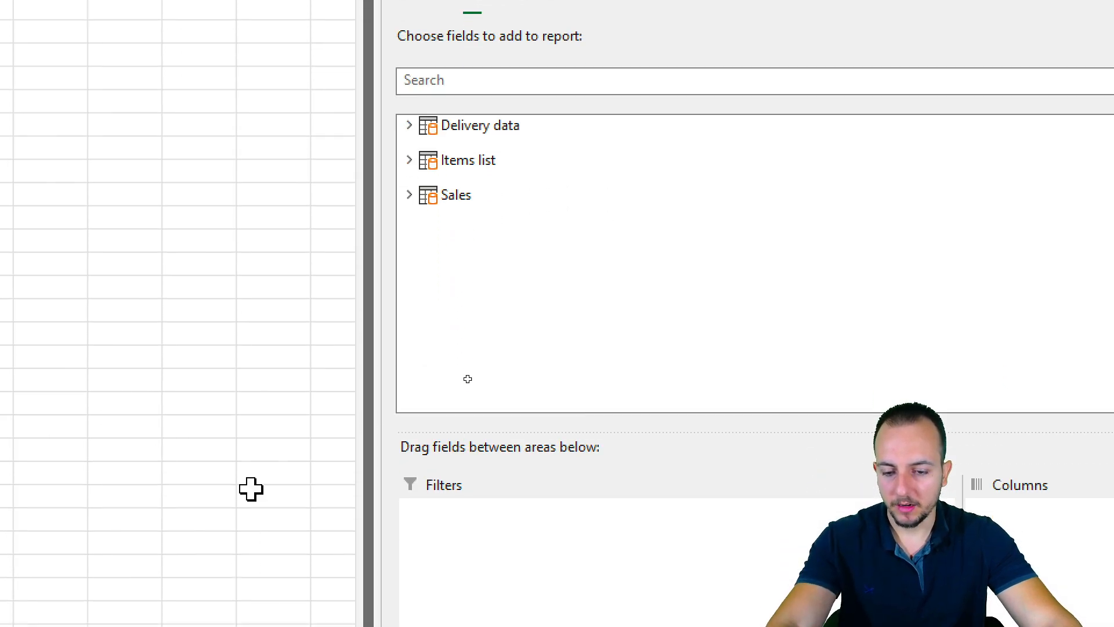
pyautogui.hotkey('ctrl', '2')
pyautogui.moveTo(384, 237); pyautogui.dragTo(550, 281)
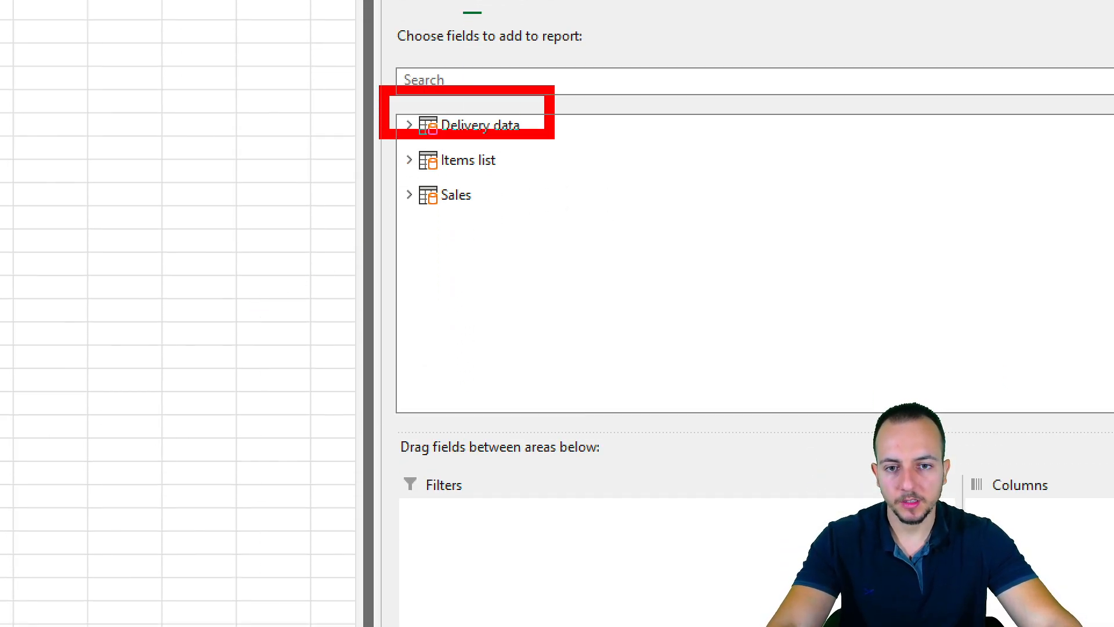
pyautogui.moveTo(554, 138); pyautogui.dragTo(567, 140)
pyautogui.moveTo(353, 136); pyautogui.dragTo(568, 187)
pyautogui.moveTo(353, 186); pyautogui.dragTo(521, 222)
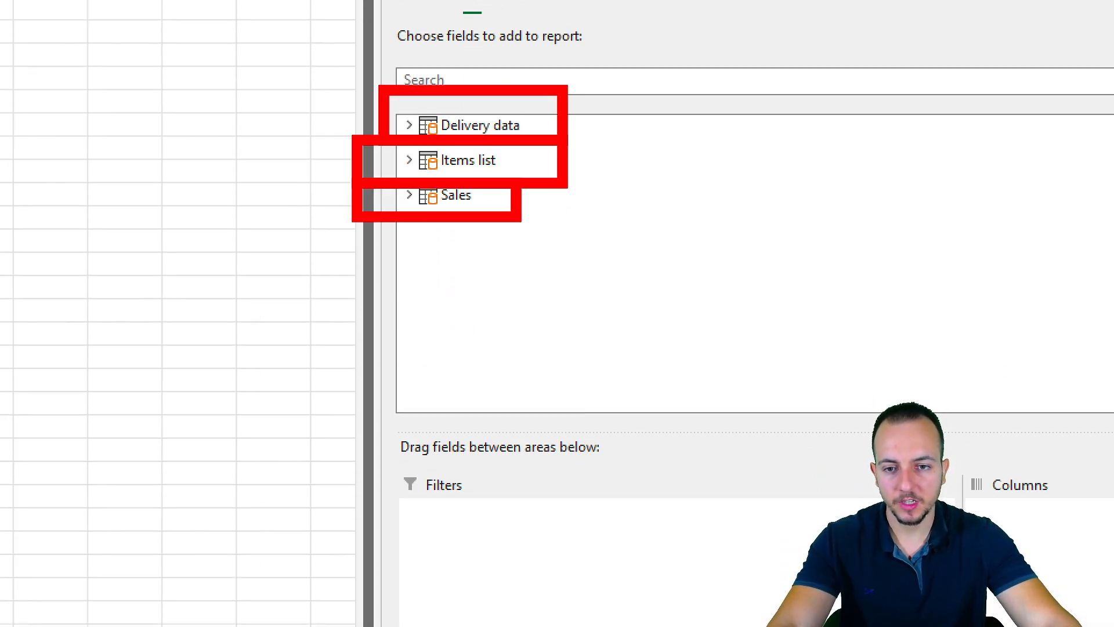
pyautogui.press('Escape')
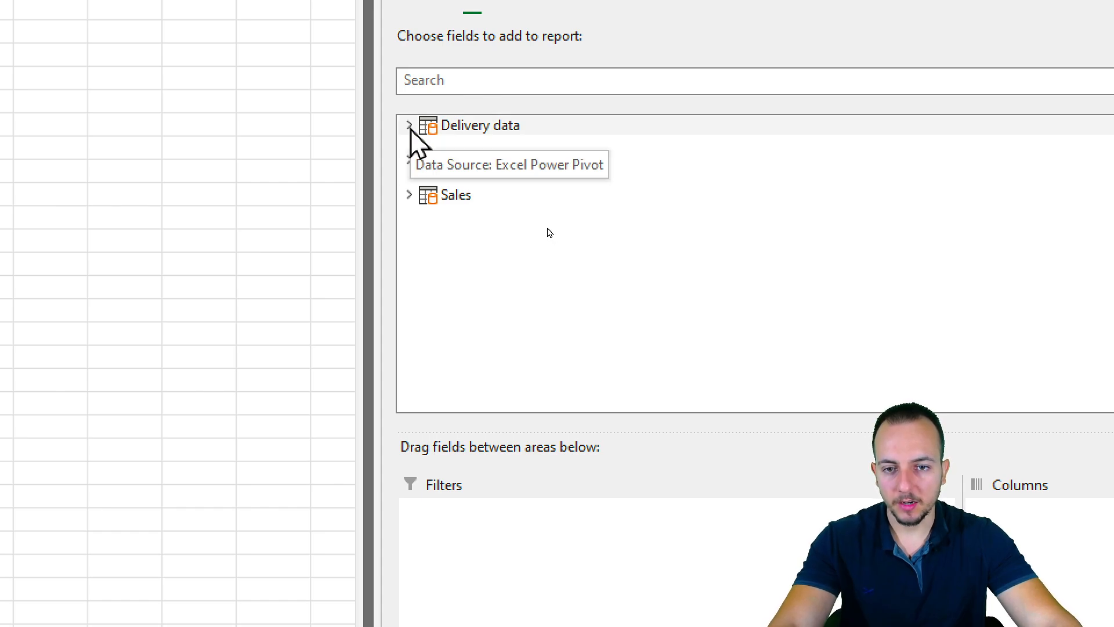
# - Expand the Sales, Items list and Delivery data tables in the PivotTable field list to show their fields
pyautogui.click(409, 195)
pyautogui.click(409, 160)
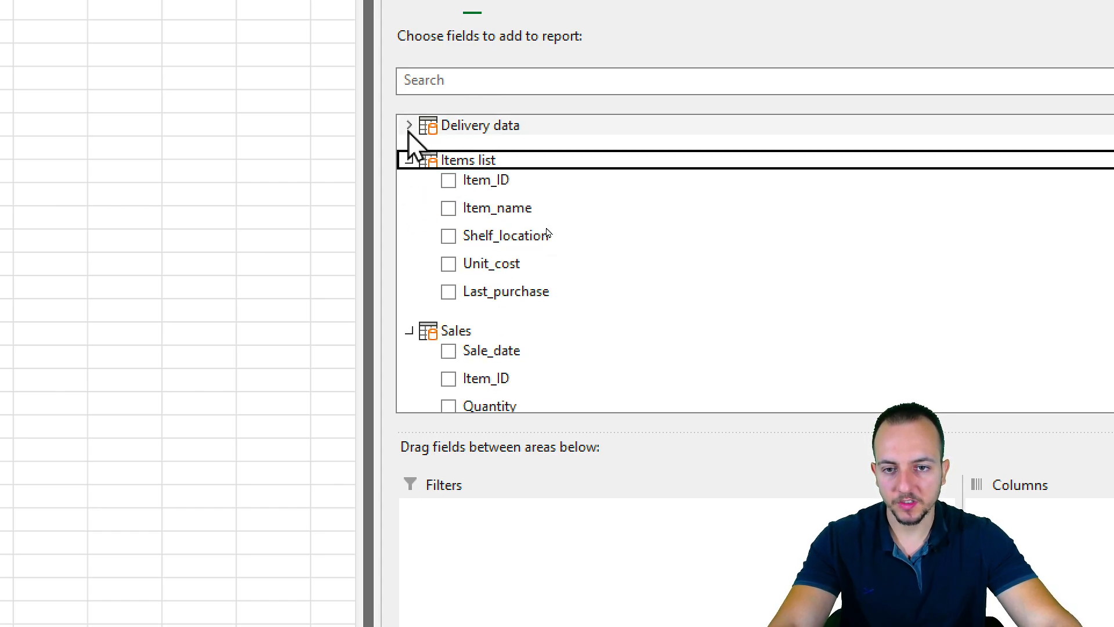
pyautogui.click(409, 126)
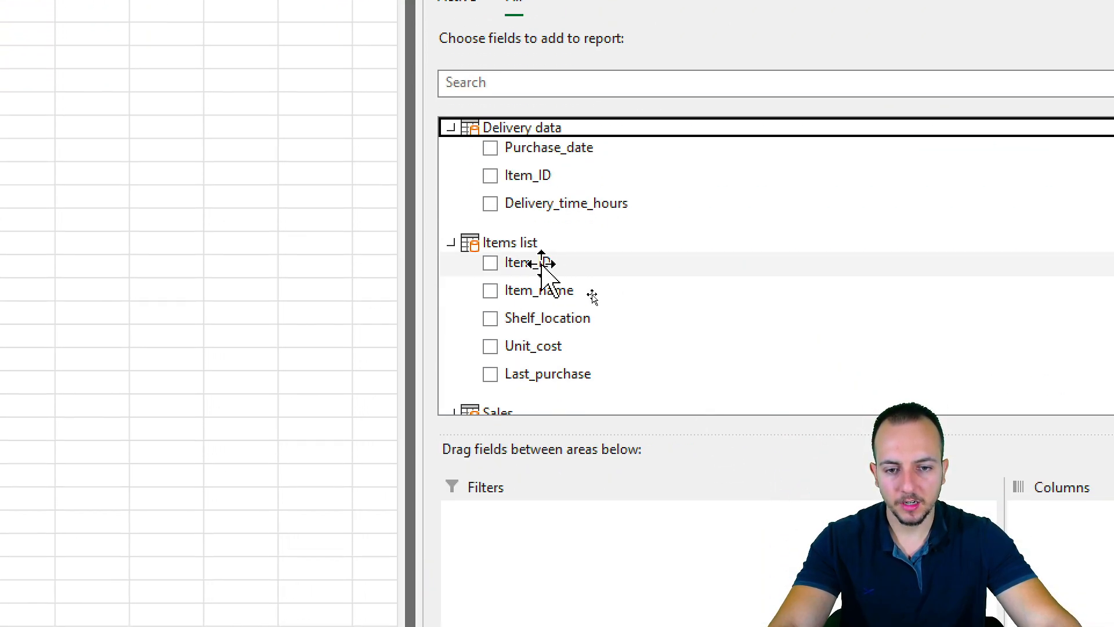
pyautogui.moveTo(543, 264)
pyautogui.mouseDown()
pyautogui.moveTo(597, 263)
pyautogui.moveTo(768, 542)
pyautogui.moveTo(477, 479)
pyautogui.moveTo(399, 478)
pyautogui.moveTo(414, 439)
pyautogui.mouseUp()
pyautogui.hotkey('ctrl', '2')
pyautogui.moveTo(348, 341)
pyautogui.mouseDown()
pyautogui.moveTo(266, 391)
pyautogui.moveTo(319, 329)
pyautogui.mouseUp()
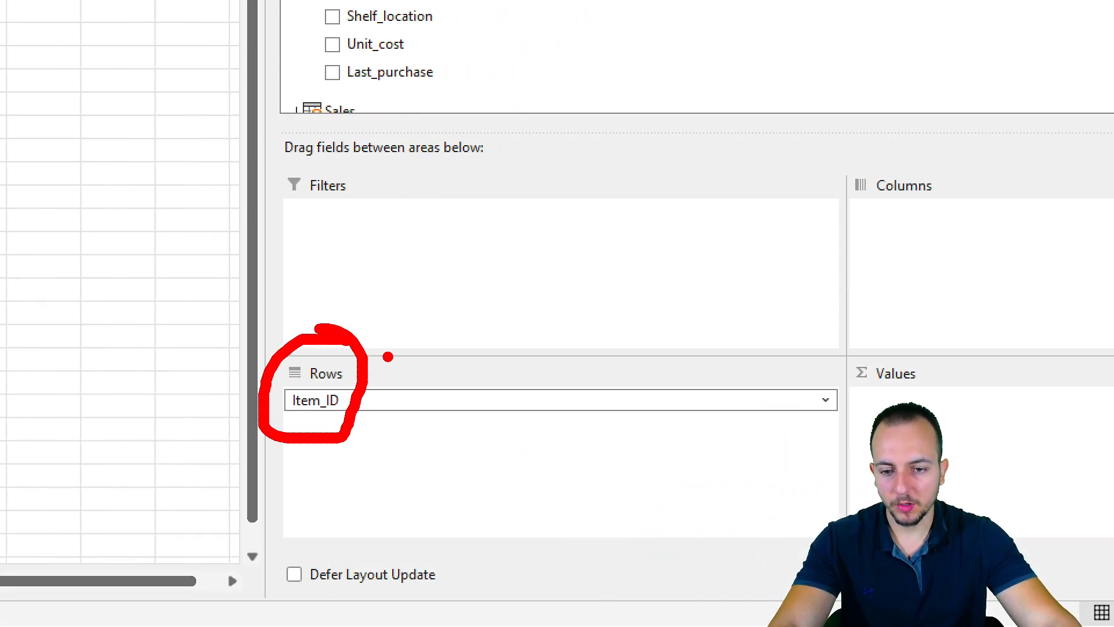
pyautogui.moveTo(383, 352); pyautogui.dragTo(511, 318)
pyautogui.press('Escape')
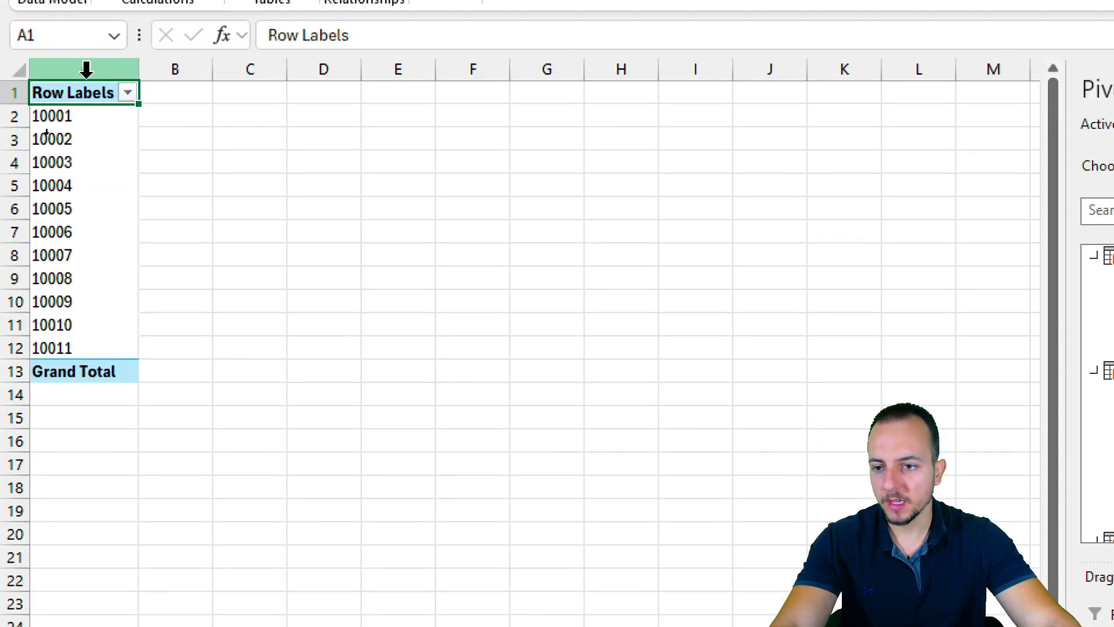
pyautogui.hotkey('ctrl', '2')
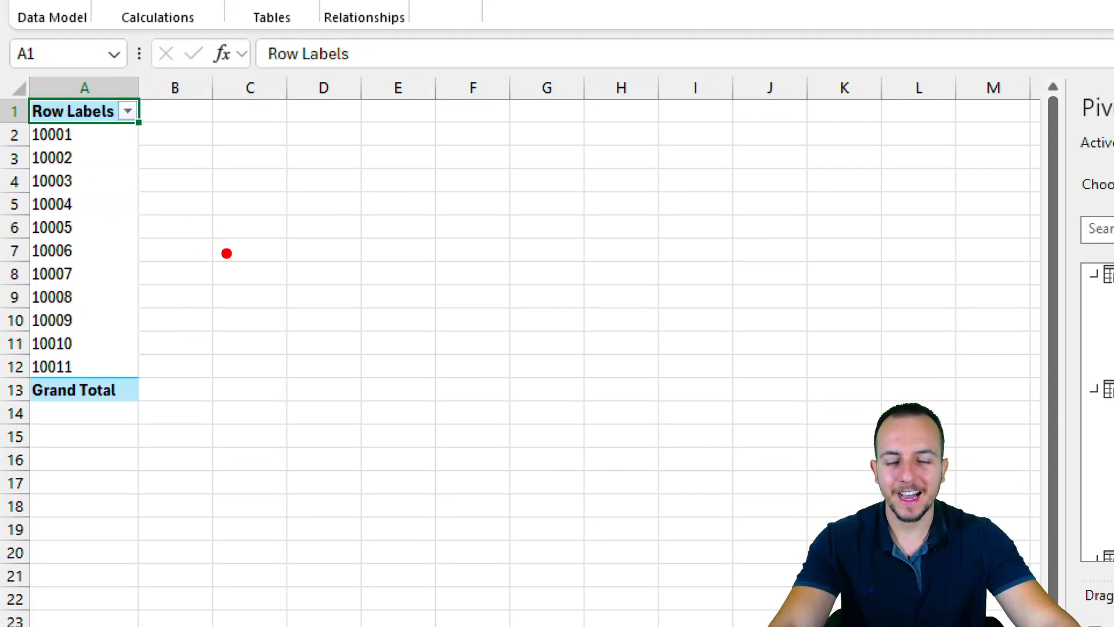
pyautogui.moveTo(105, 218); pyautogui.dragTo(297, 259)
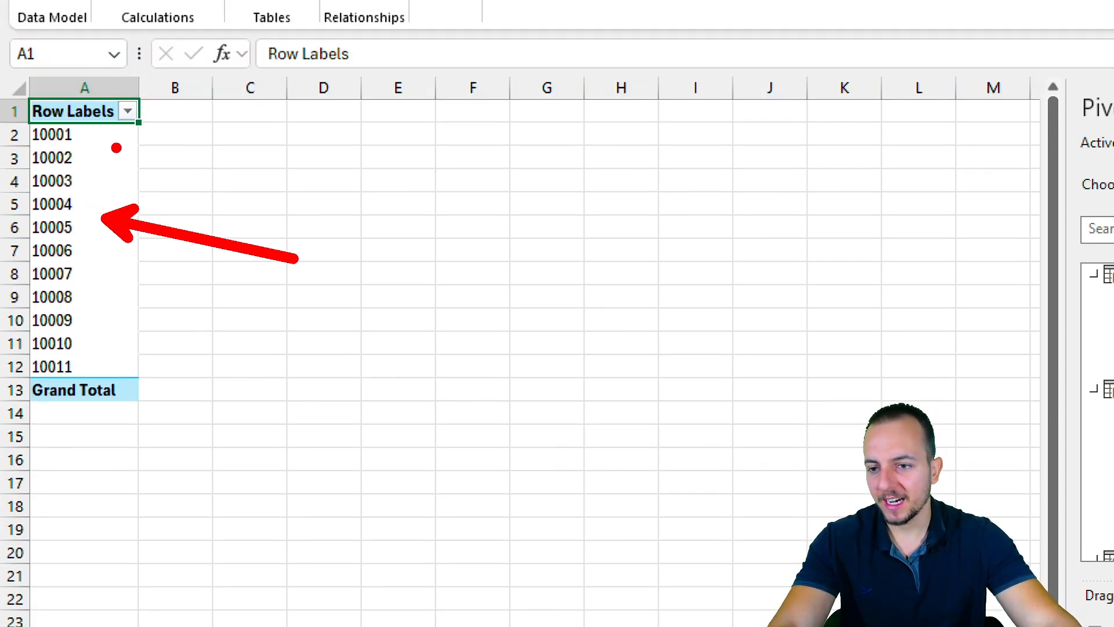
pyautogui.moveTo(5, 103)
pyautogui.mouseDown()
pyautogui.moveTo(37, 163)
pyautogui.moveTo(97, 390)
pyautogui.mouseUp()
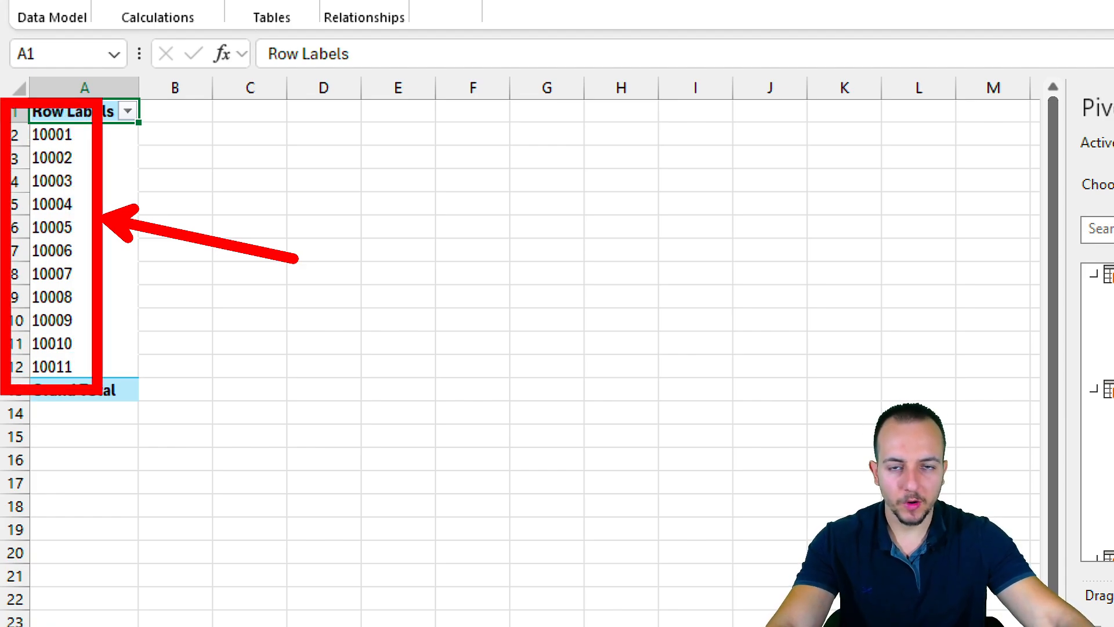
pyautogui.press('Escape')
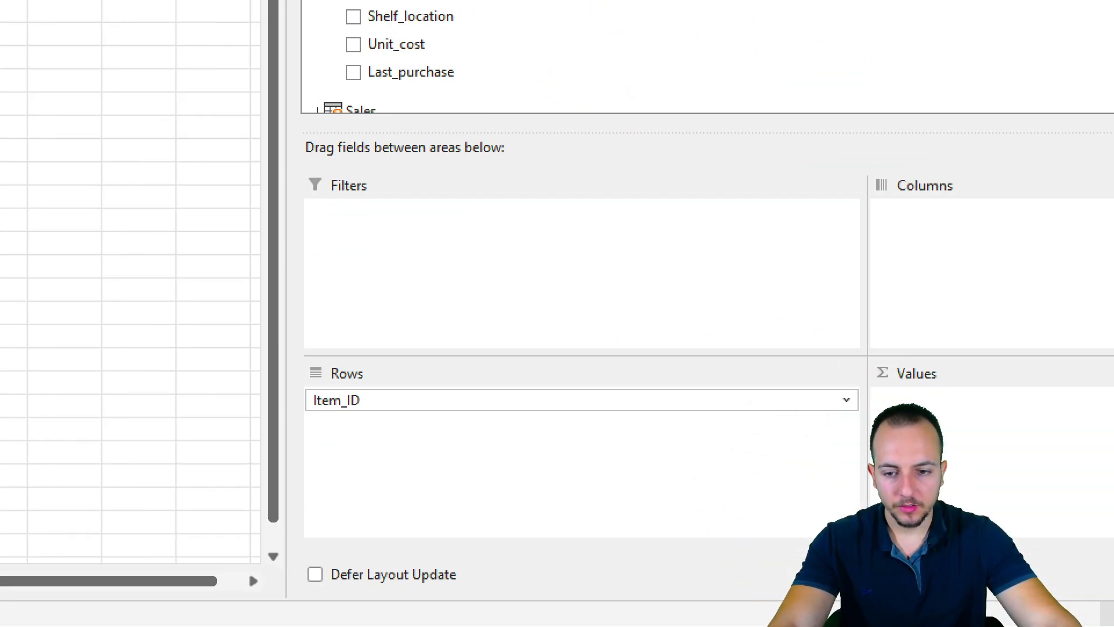
pyautogui.click(384, 401)
pyautogui.click(713, 367)
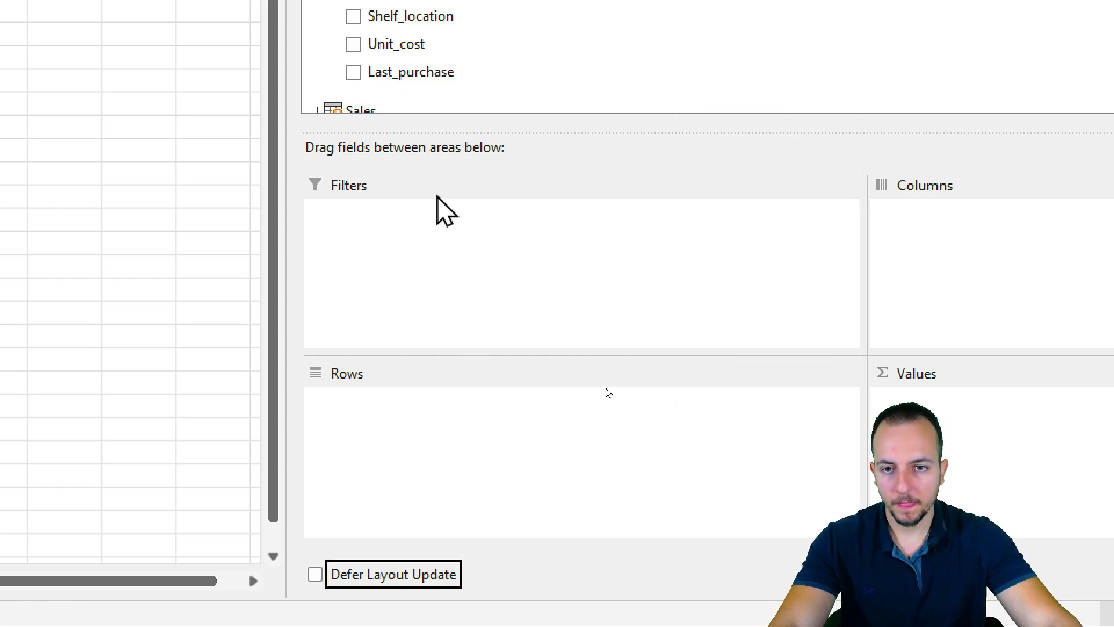
# - Use Item_name from the Items list table as PivotTable rows and Margin from the Sales table as values
pyautogui.moveTo(385, 175); pyautogui.dragTo(450, 517)
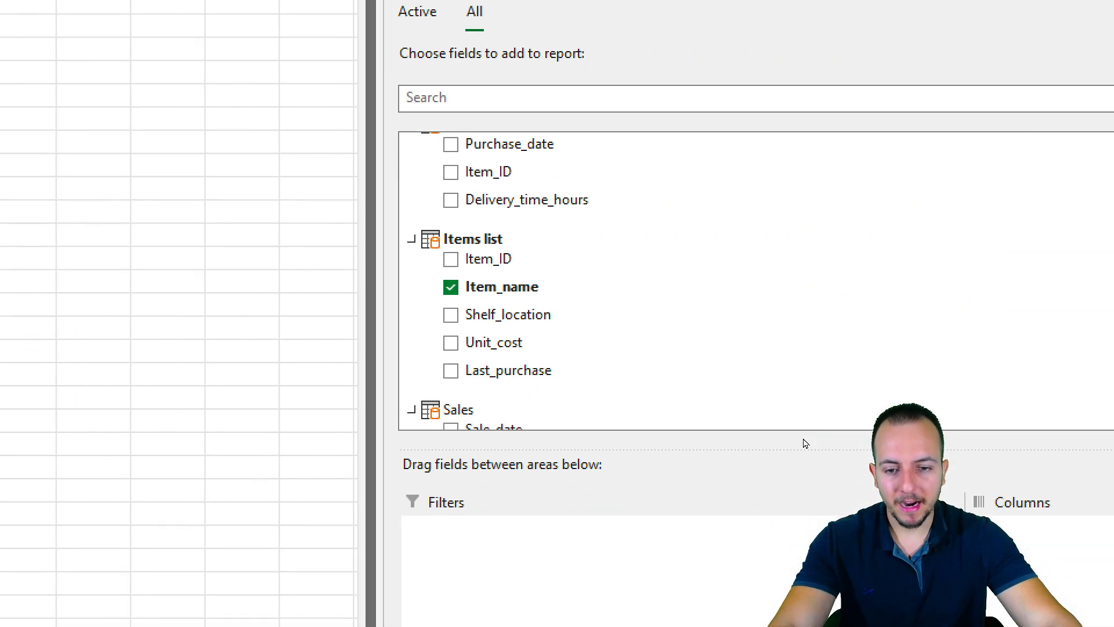
pyautogui.scroll(-3, 614, 238)
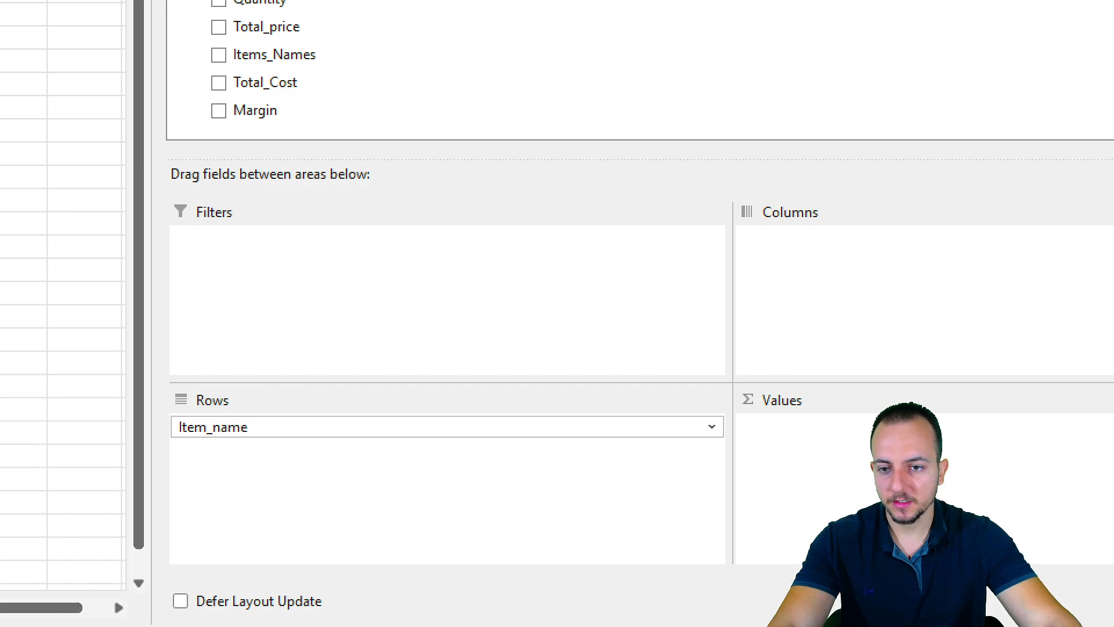
pyautogui.moveTo(276, 112)
pyautogui.mouseDown()
pyautogui.moveTo(256, 112)
pyautogui.moveTo(840, 343)
pyautogui.moveTo(812, 492)
pyautogui.mouseUp()
pyautogui.hotkey('ctrl', '2')
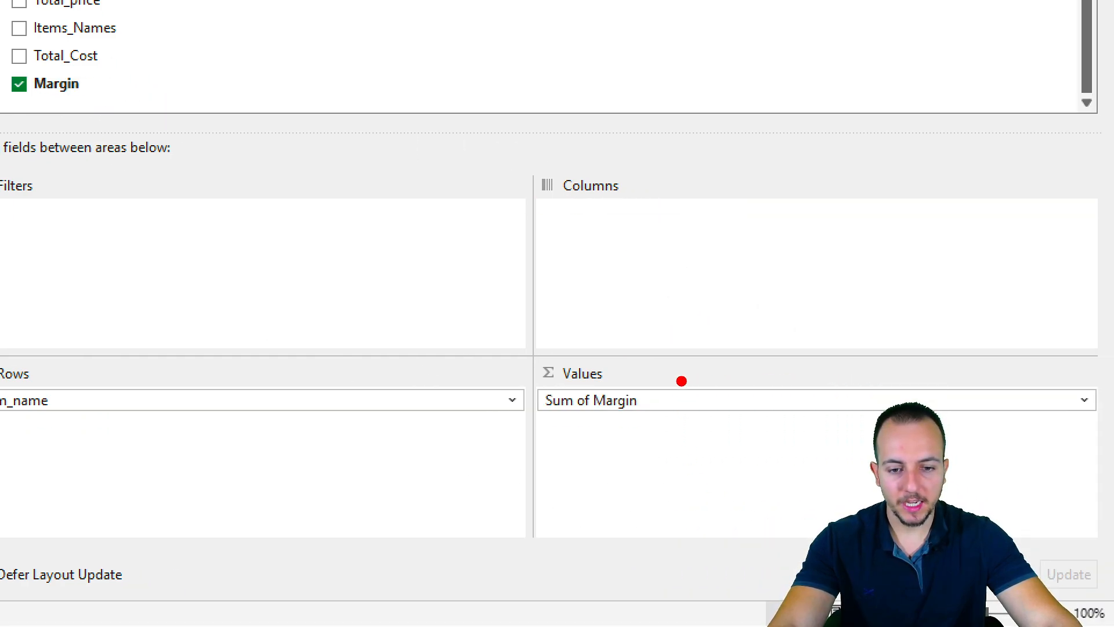
pyautogui.moveTo(854, 392); pyautogui.dragTo(727, 463)
pyautogui.moveTo(525, 438); pyautogui.dragTo(604, 437)
pyautogui.moveTo(684, 528); pyautogui.dragTo(604, 443)
pyautogui.press('Escape')
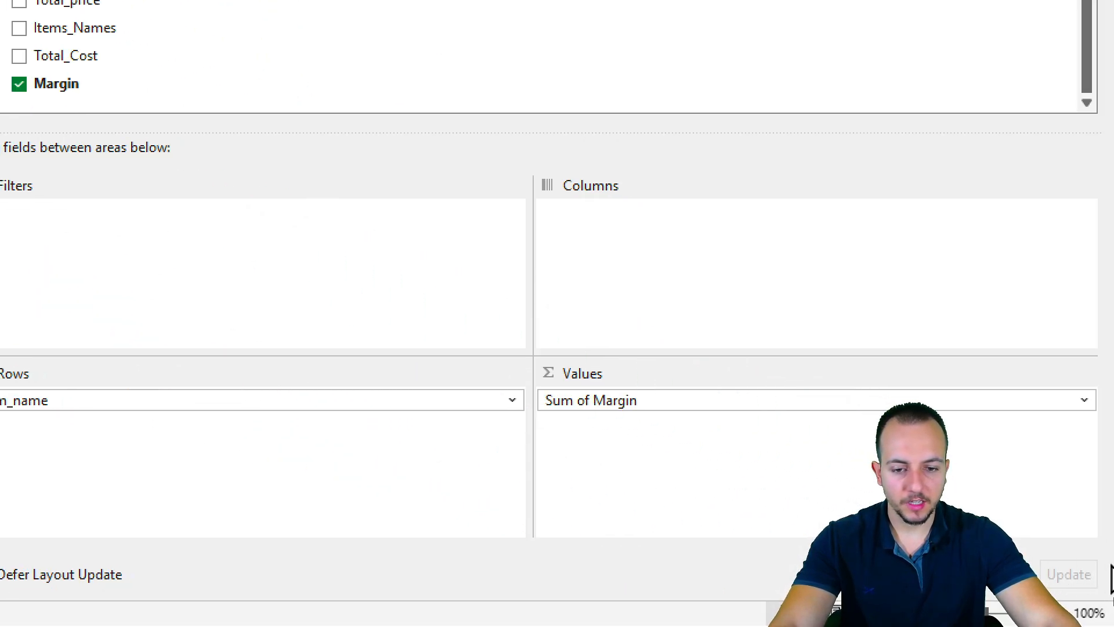
pyautogui.click(647, 457)
pyautogui.moveTo(533, 362); pyautogui.dragTo(675, 434)
pyautogui.moveTo(652, 465); pyautogui.dragTo(781, 486)
pyautogui.press('Escape')
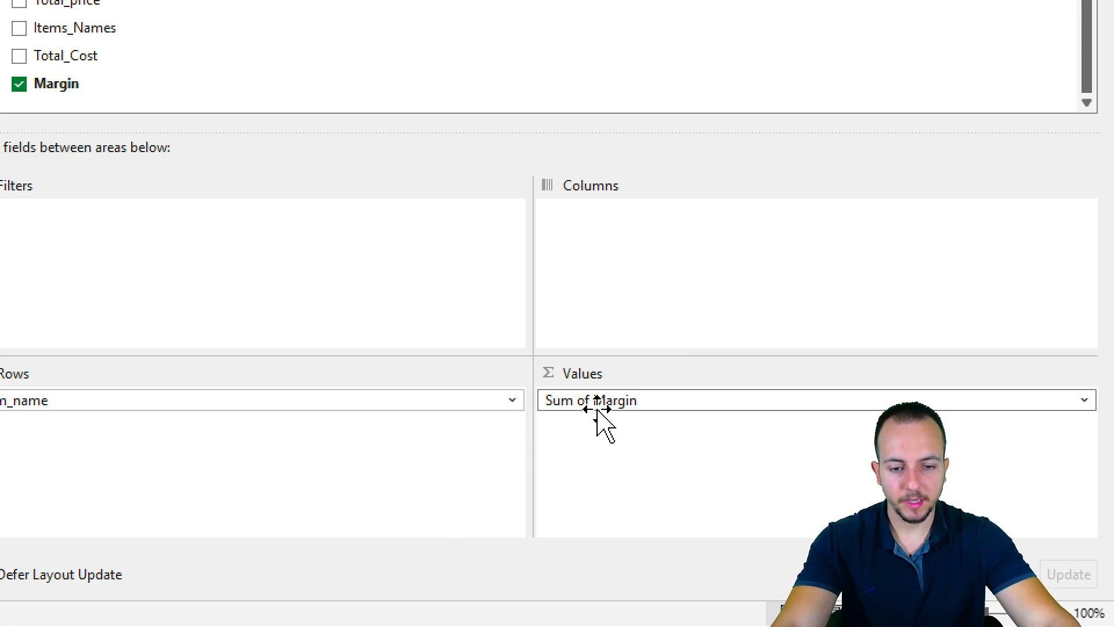
# - Summarize the Margin value field in the PivotTable by Average
pyautogui.click(636, 400)
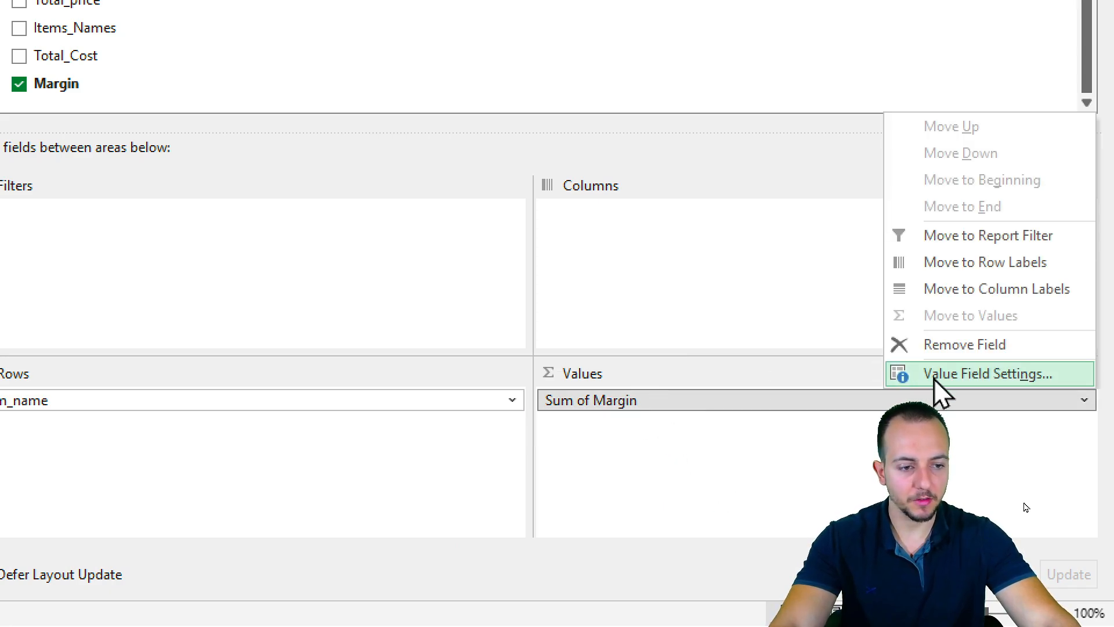
pyautogui.click(986, 374)
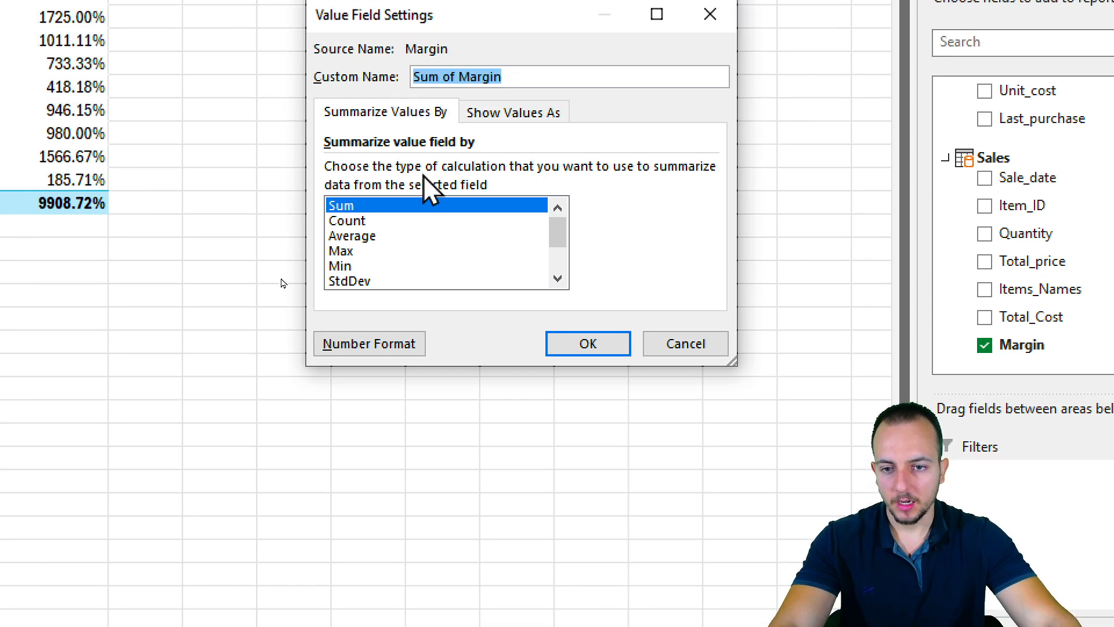
pyautogui.click(365, 236)
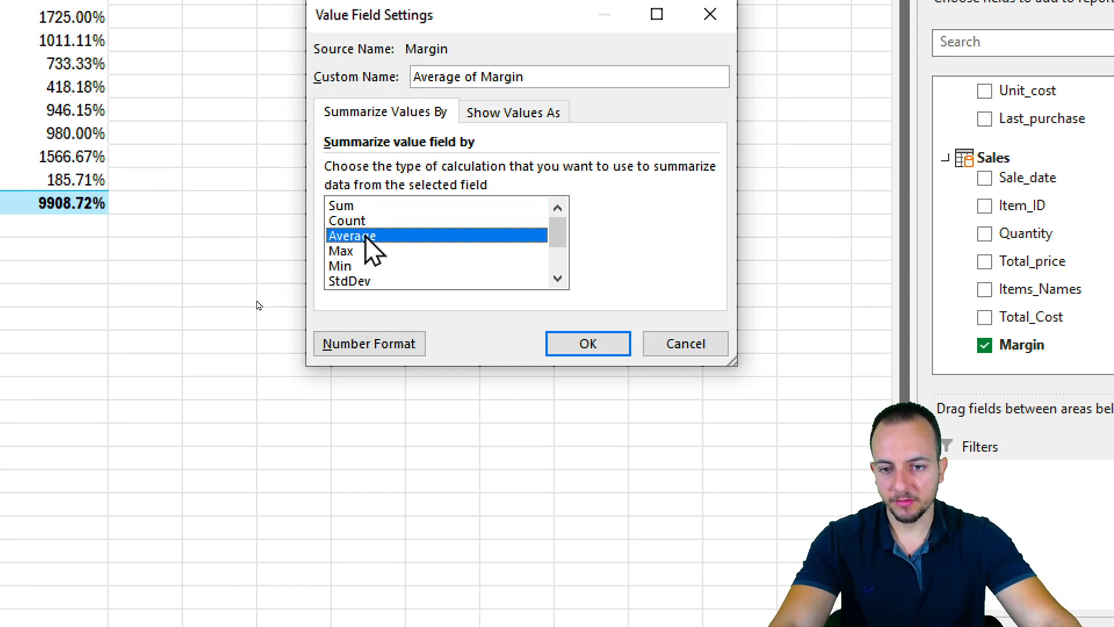
pyautogui.click(588, 343)
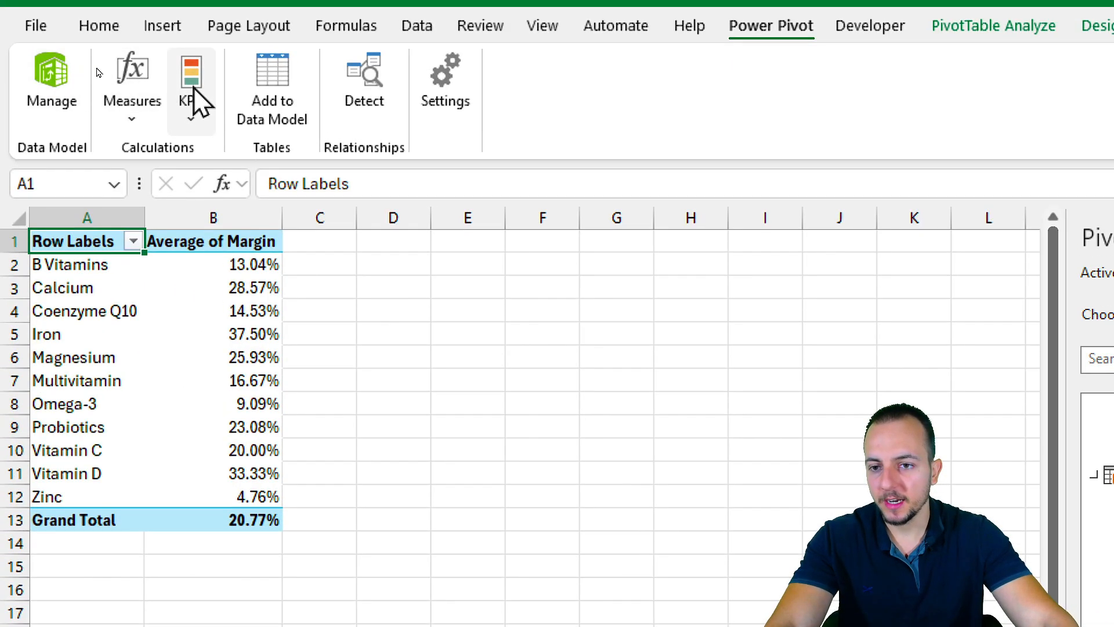
# - Try to create a new Power Pivot KPI for the workbook's data model
pyautogui.click(95, 68)
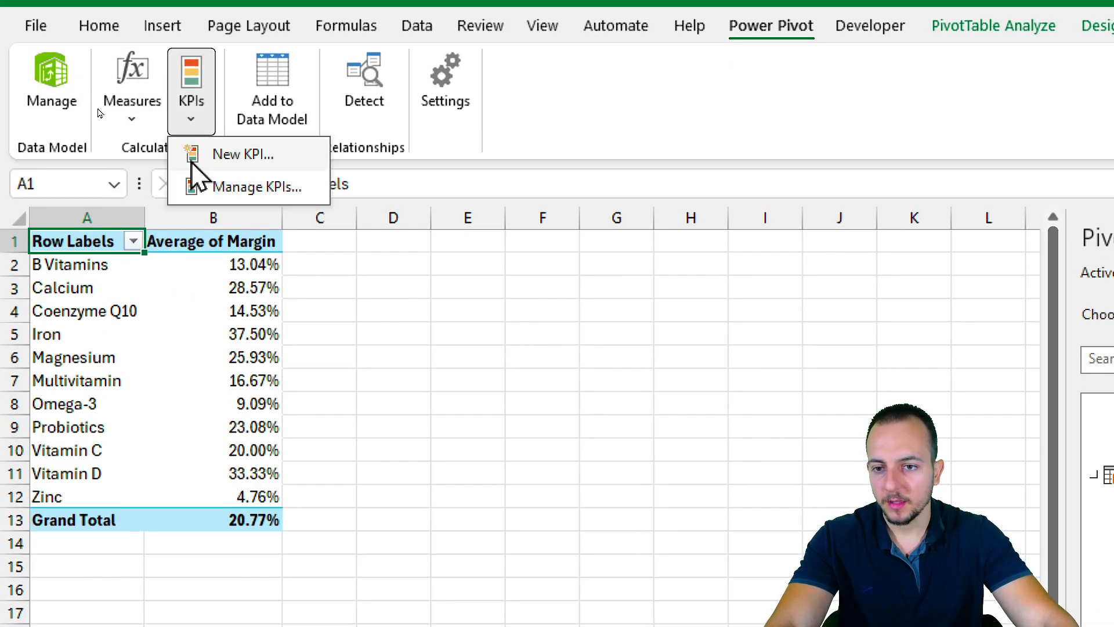
pyautogui.click(244, 162)
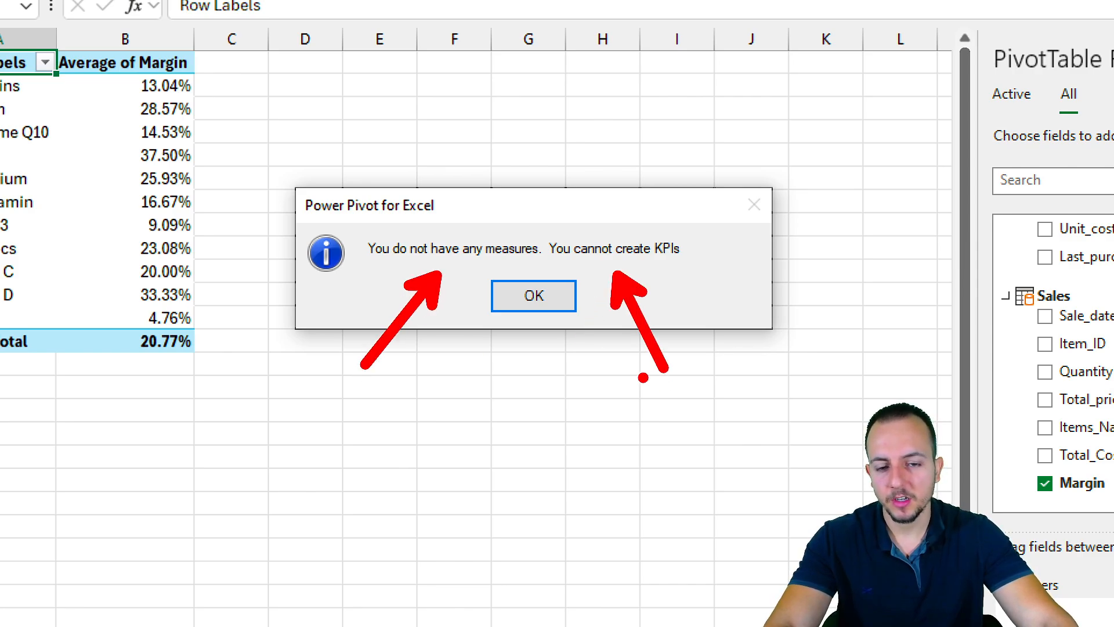
pyautogui.hotkey('ctrl', 'z')
pyautogui.hotkey('ctrl', 'z')
pyautogui.moveTo(476, 234); pyautogui.dragTo(550, 262)
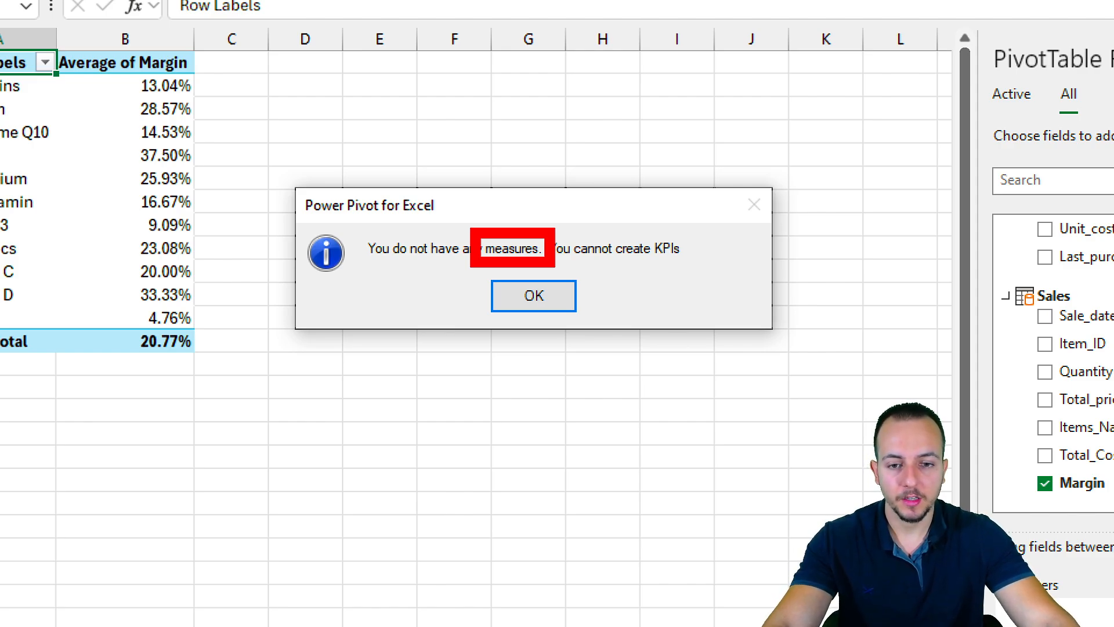
pyautogui.click(537, 305)
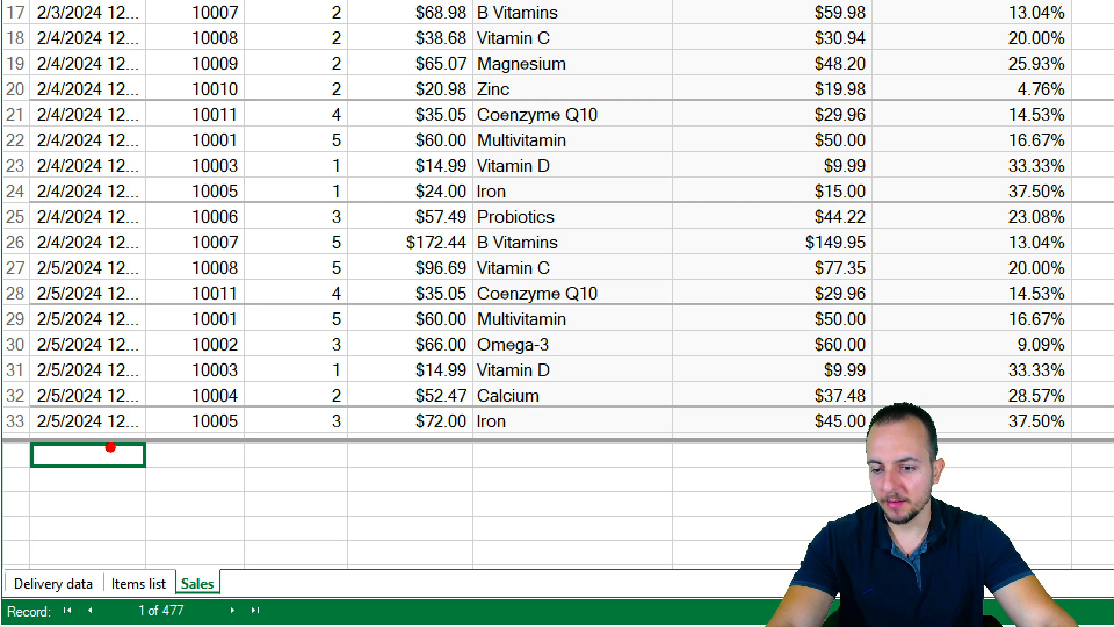
# - Examine the calculation area beneath the Sales table rows in the Power Pivot window
pyautogui.moveTo(12, 434); pyautogui.dragTo(384, 435)
pyautogui.moveTo(74, 497)
pyautogui.mouseDown()
pyautogui.moveTo(188, 453)
pyautogui.moveTo(534, 501)
pyautogui.moveTo(771, 504)
pyautogui.mouseUp()
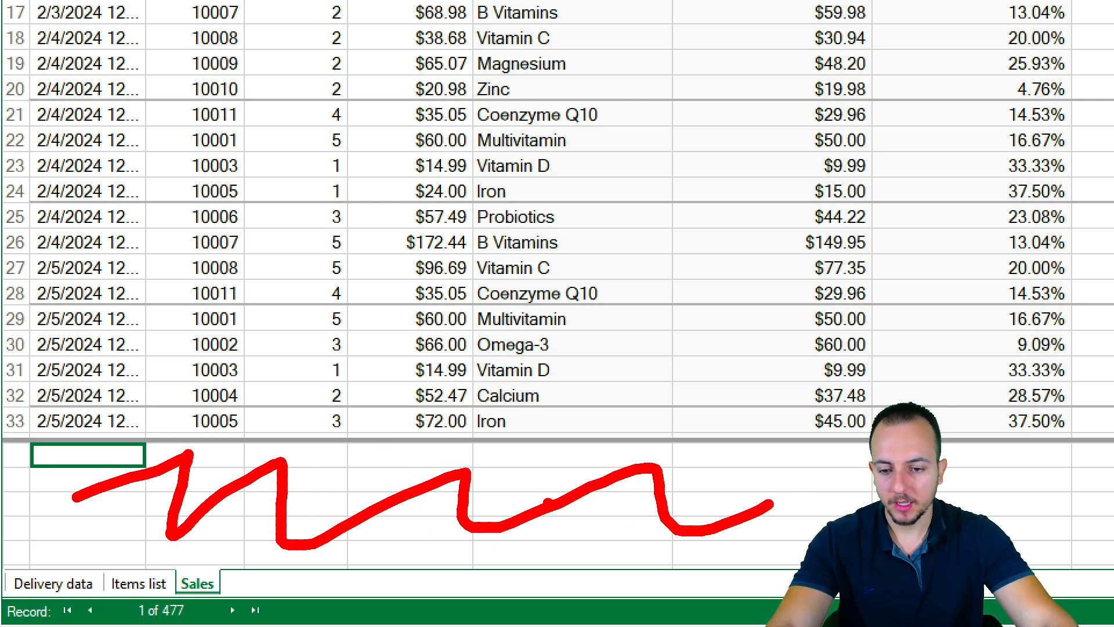
pyautogui.moveTo(22, 447); pyautogui.dragTo(826, 558)
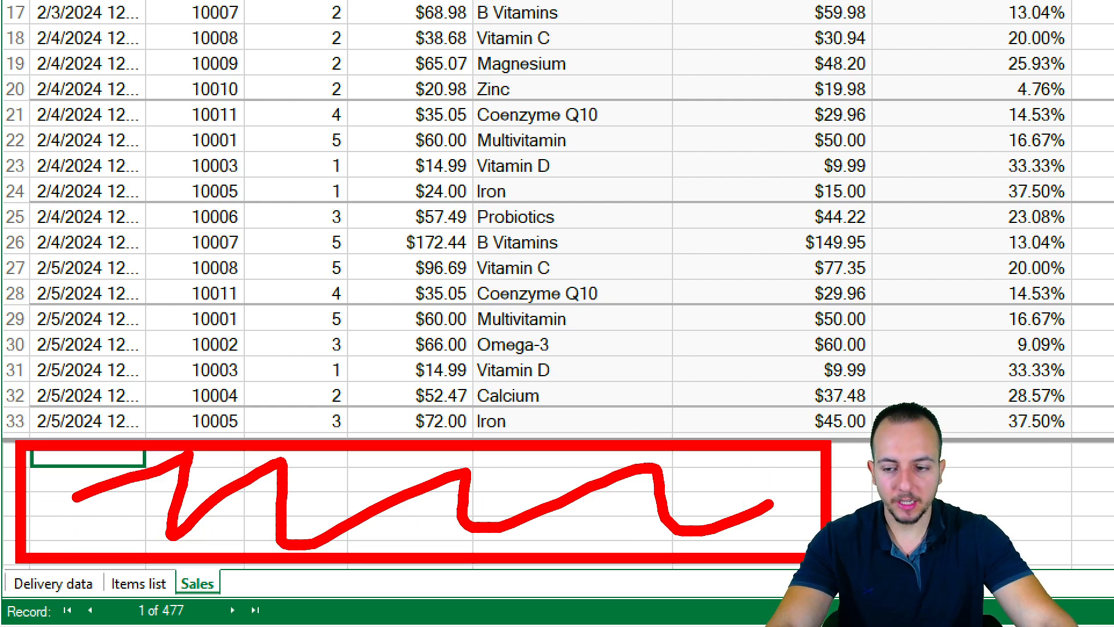
pyautogui.press('Escape')
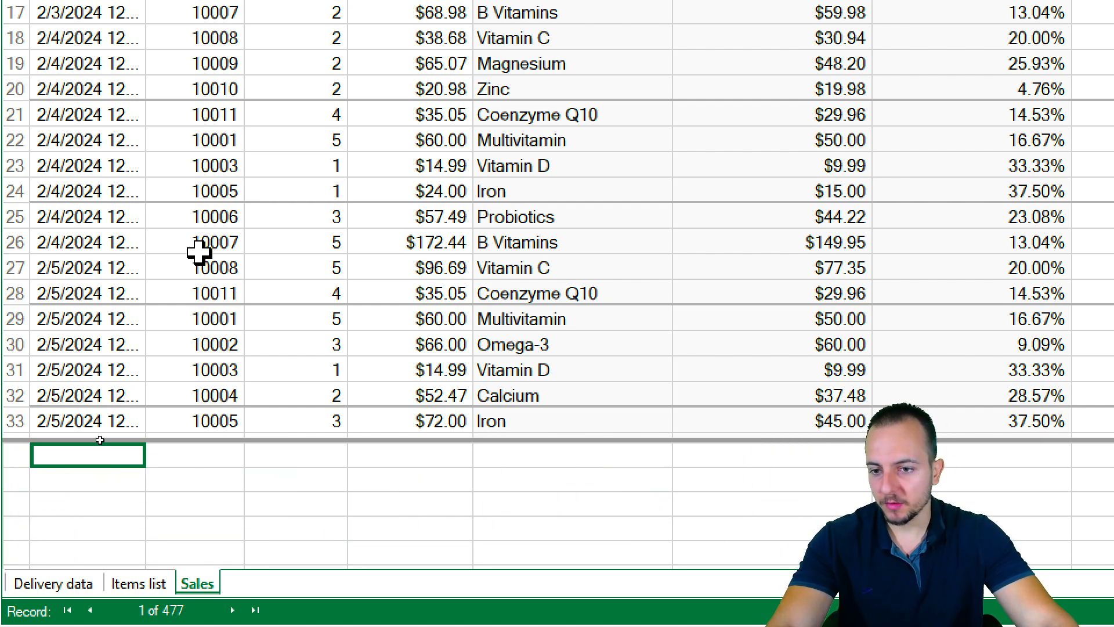
pyautogui.scroll(-1, 199, 251)
pyautogui.scroll(-11, 199, 251)
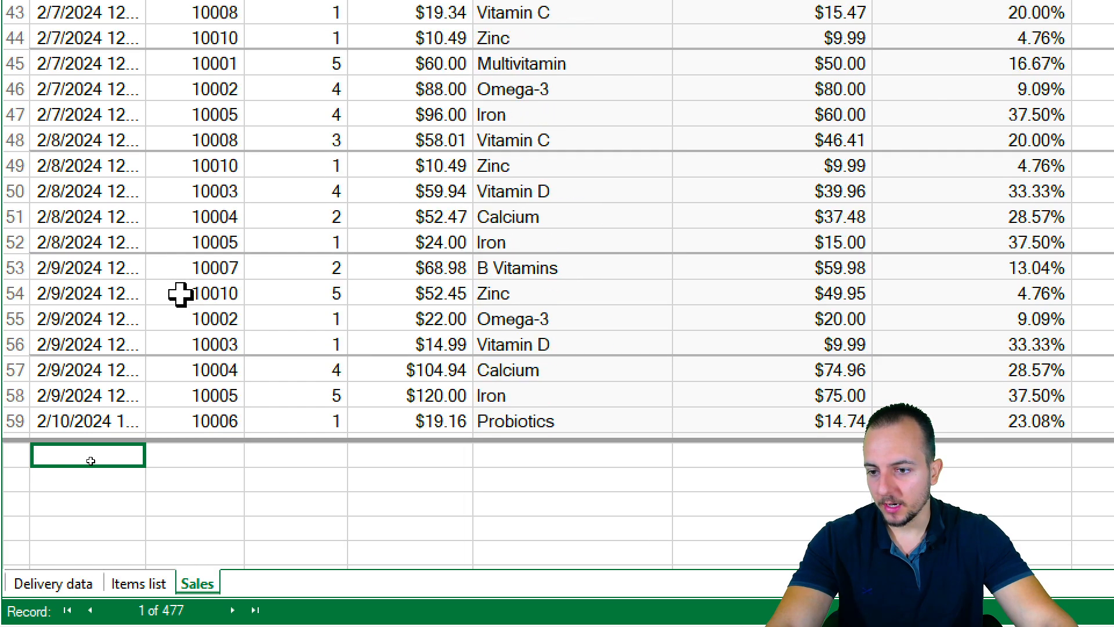
pyautogui.scroll(-7, 180, 294)
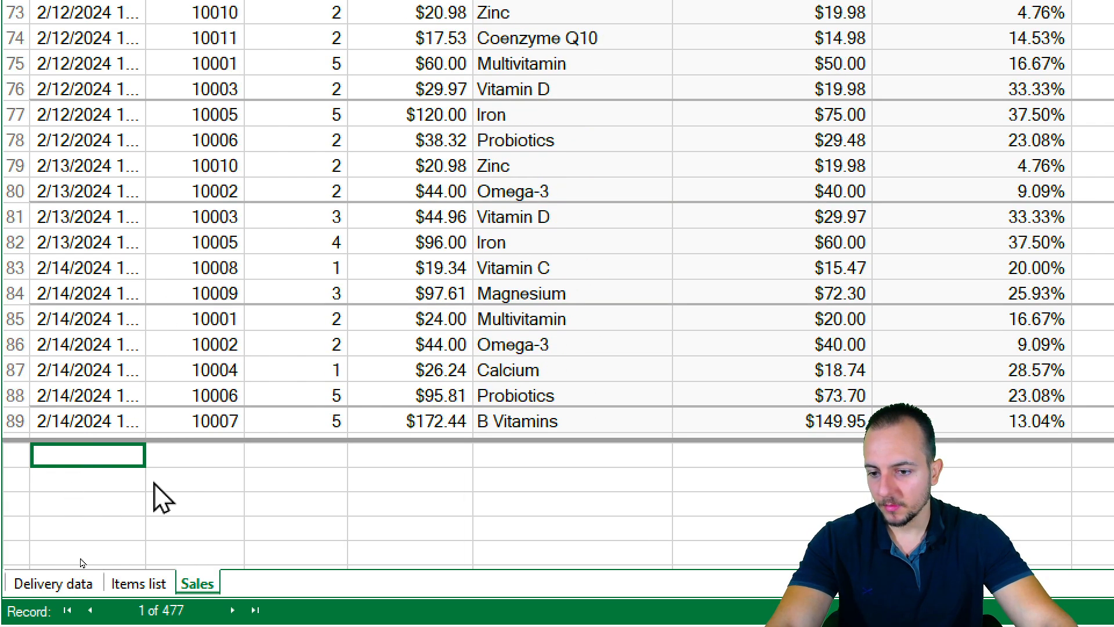
pyautogui.hotkey('ctrl', '2')
pyautogui.moveTo(10, 453); pyautogui.dragTo(386, 546)
pyautogui.moveTo(406, 508); pyautogui.dragTo(566, 484)
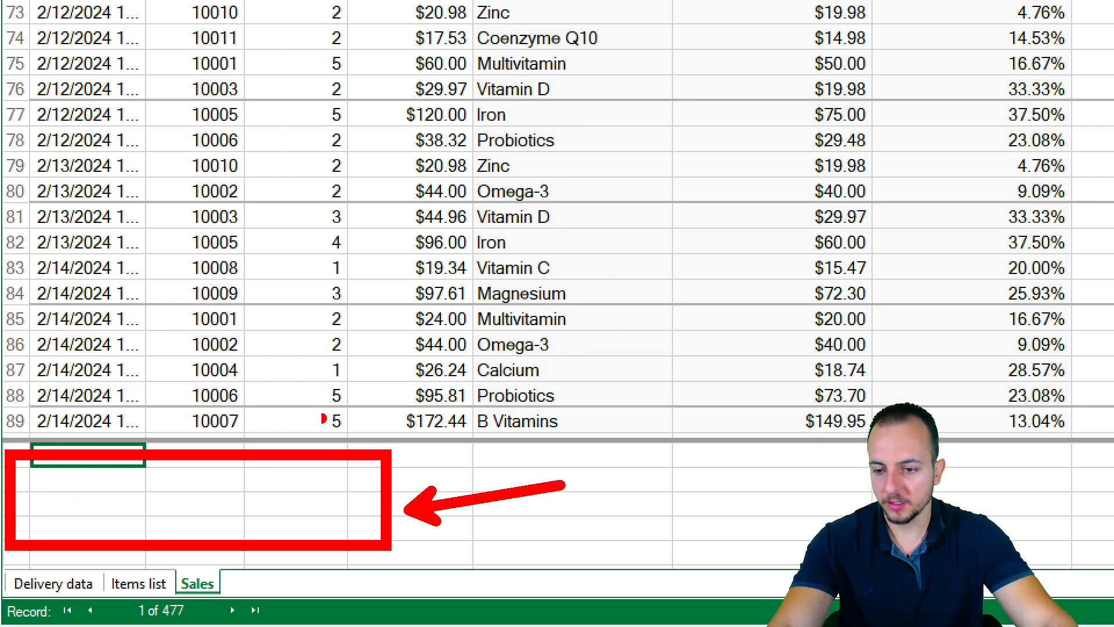
pyautogui.press('Escape')
pyautogui.scroll(12, 179, 357)
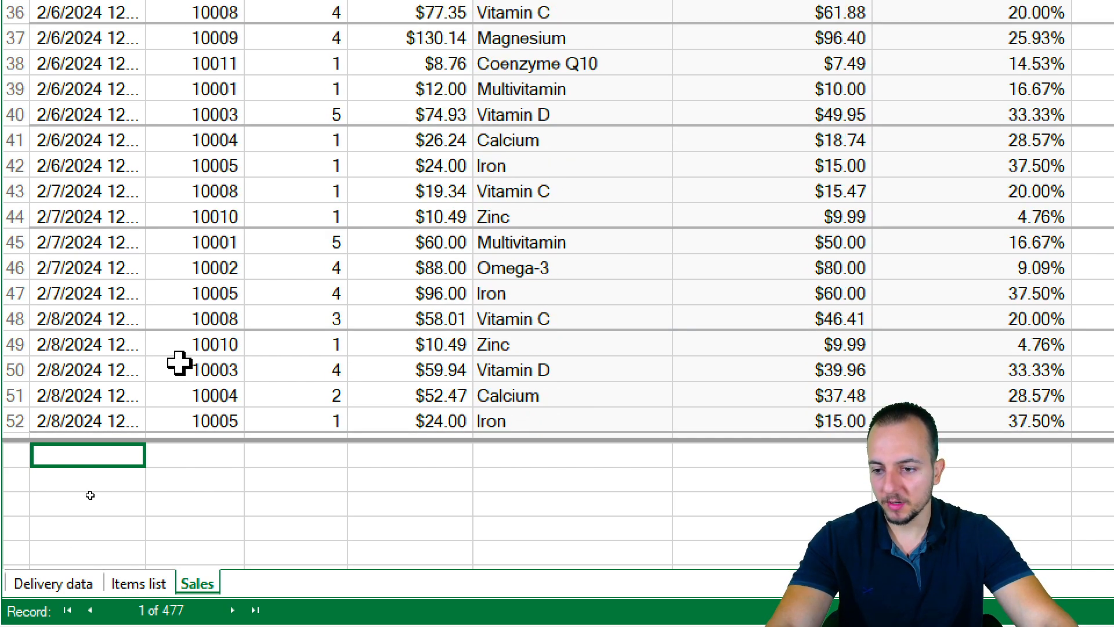
pyautogui.scroll(6, 180, 363)
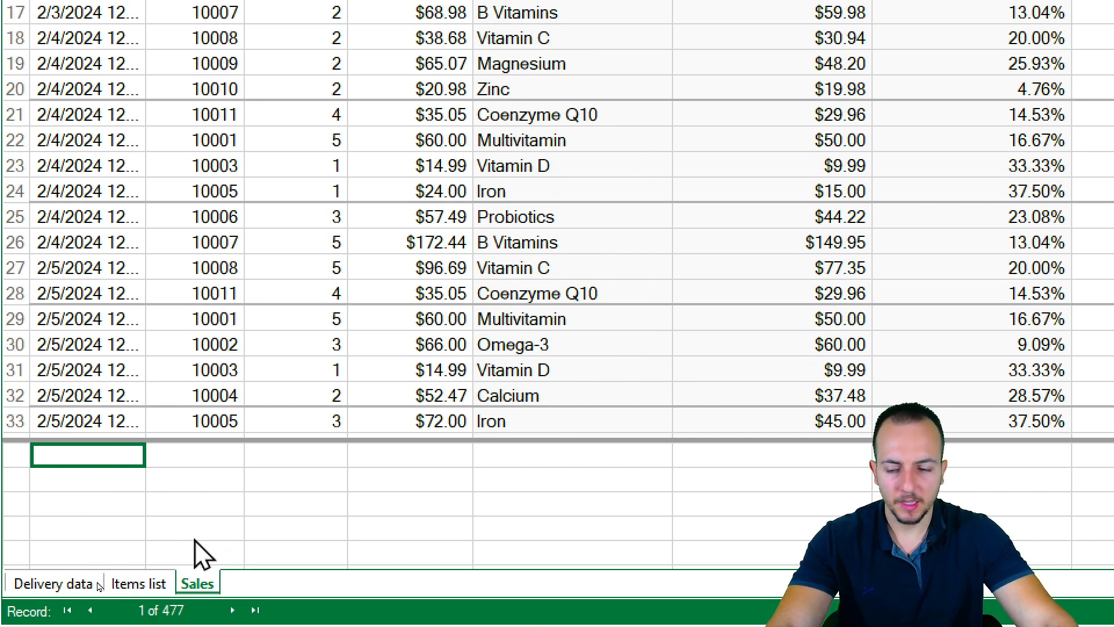
# - Select the whole Total_price column in the Sales table to review the data for a measure
pyautogui.click(120, 479)
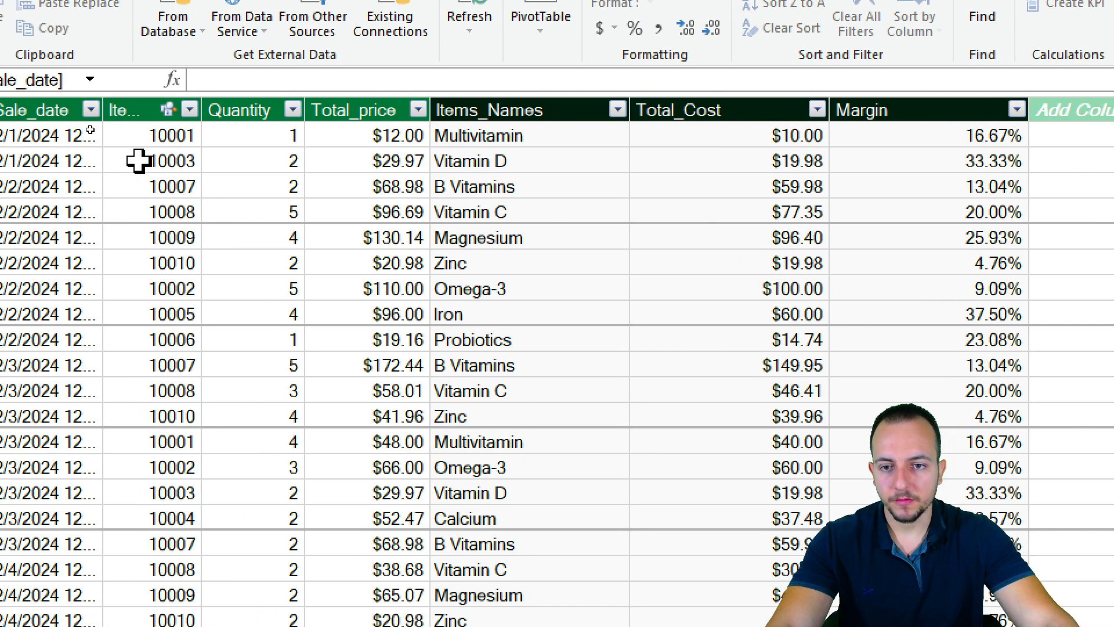
pyautogui.moveTo(406, 134); pyautogui.dragTo(377, 366)
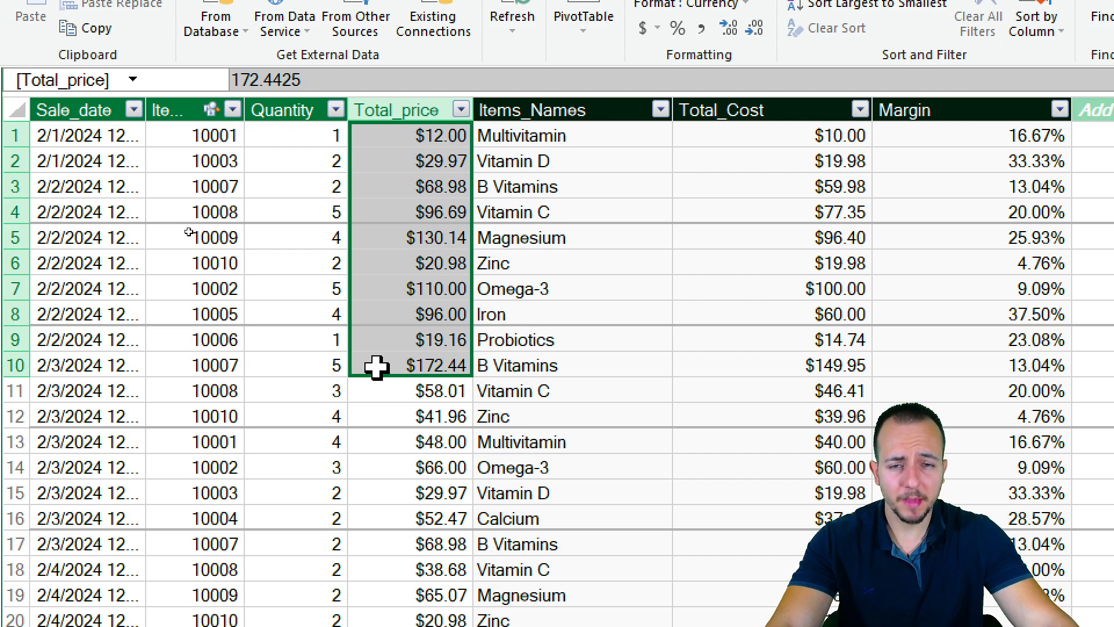
pyautogui.moveTo(415, 165); pyautogui.dragTo(427, 343)
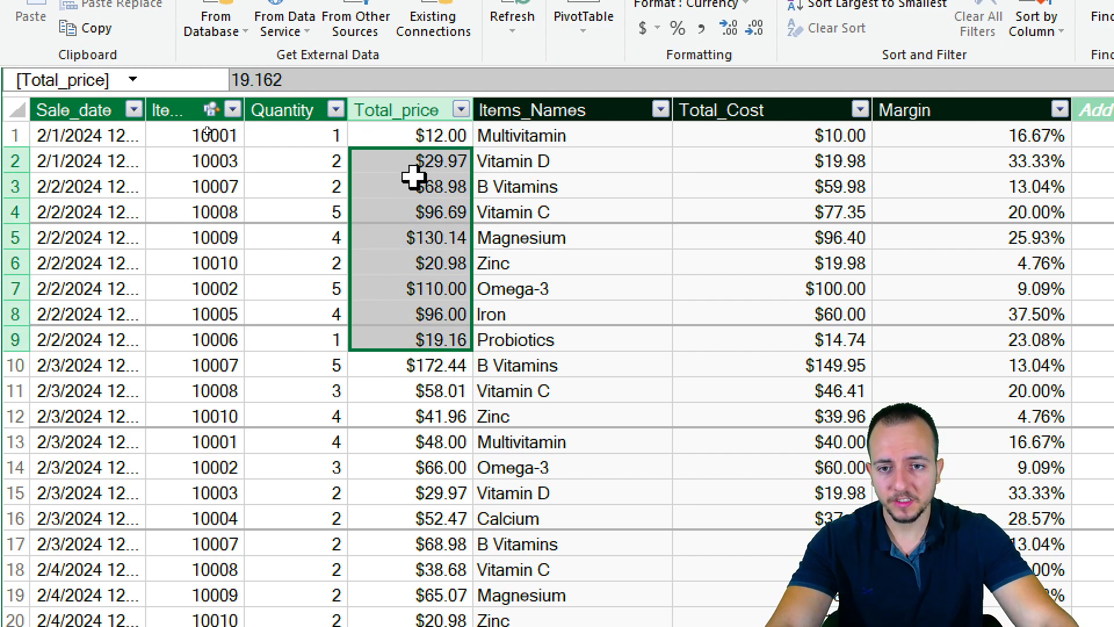
pyautogui.click(406, 112)
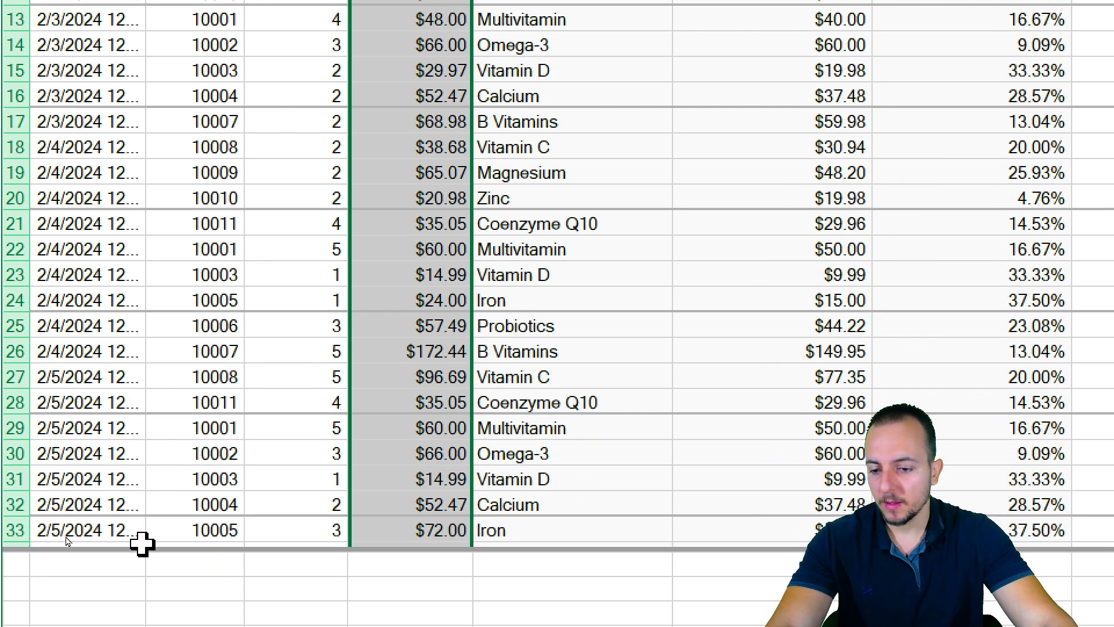
# - Start a SUM measure in the second calculation-area cell below the Sale_date column of the Sales table
pyautogui.click(107, 551)
pyautogui.click(105, 526)
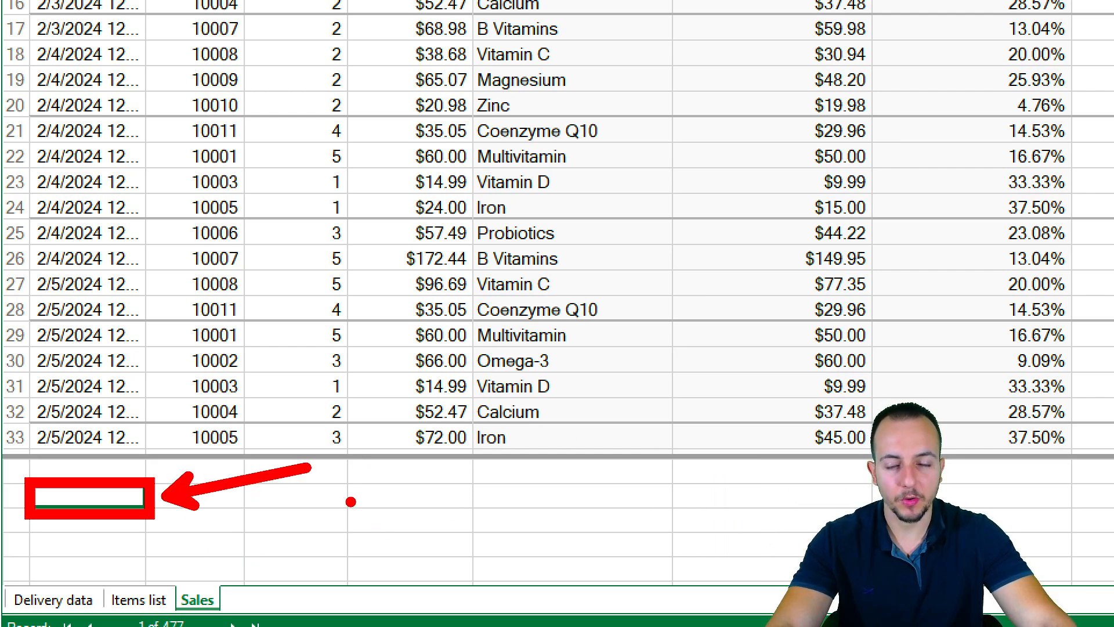
pyautogui.scroll(-2, 174, 348)
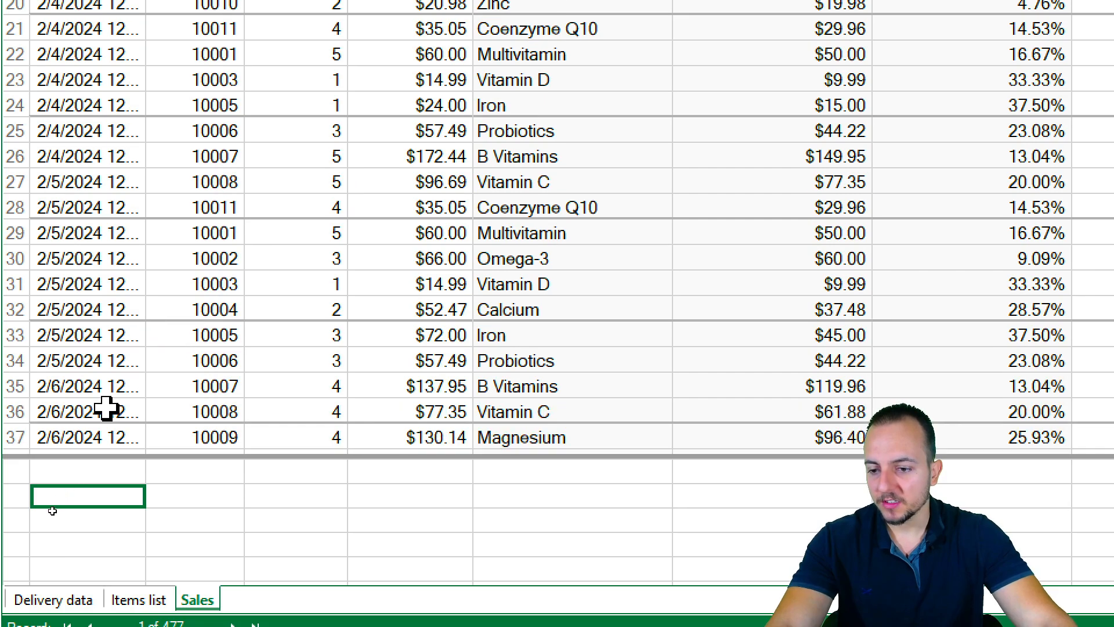
pyautogui.scroll(2, 186, 336)
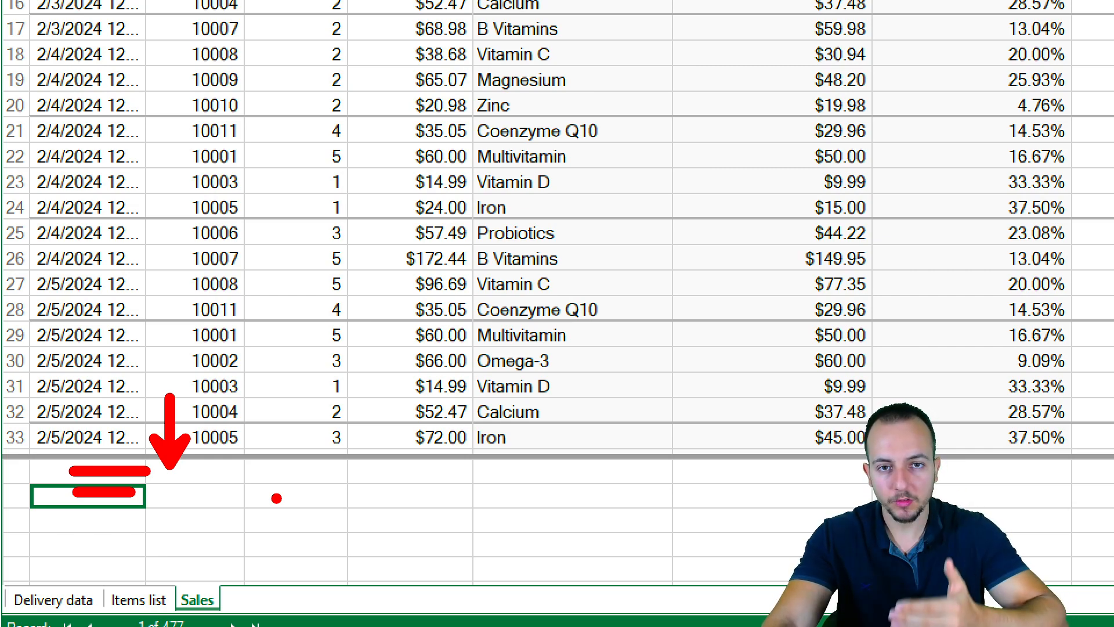
pyautogui.press('Escape')
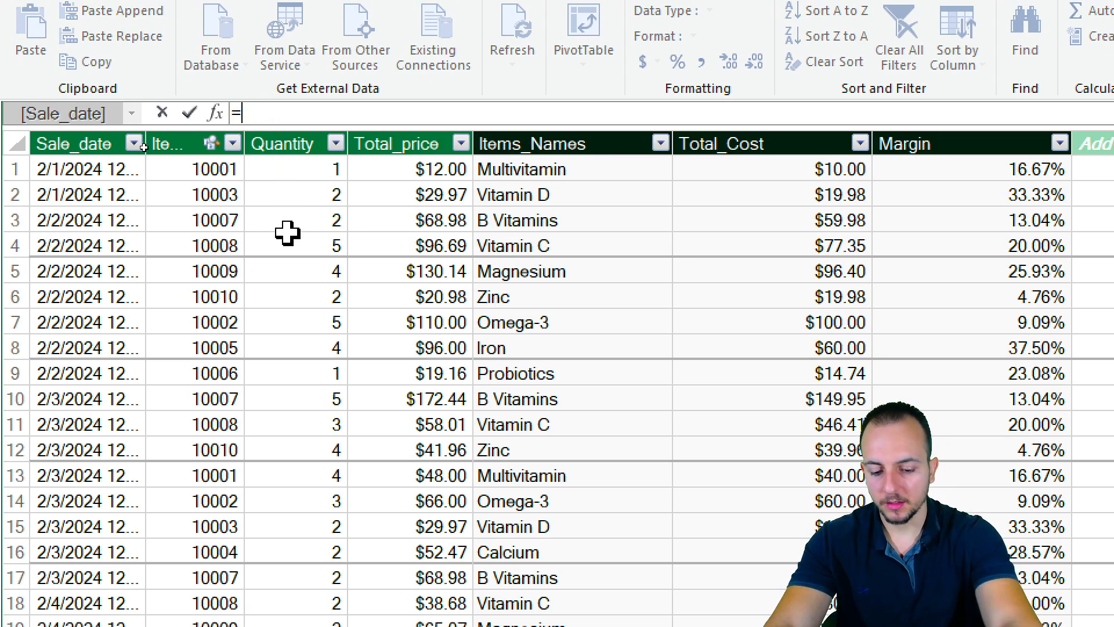
pyautogui.write('sum')
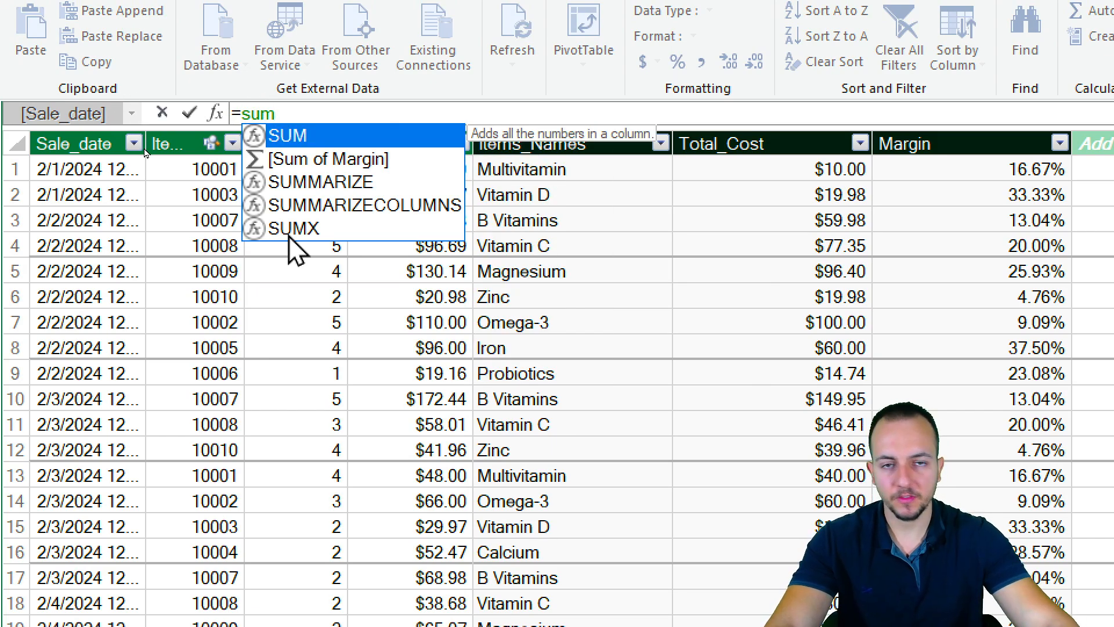
pyautogui.doubleClick(290, 136)
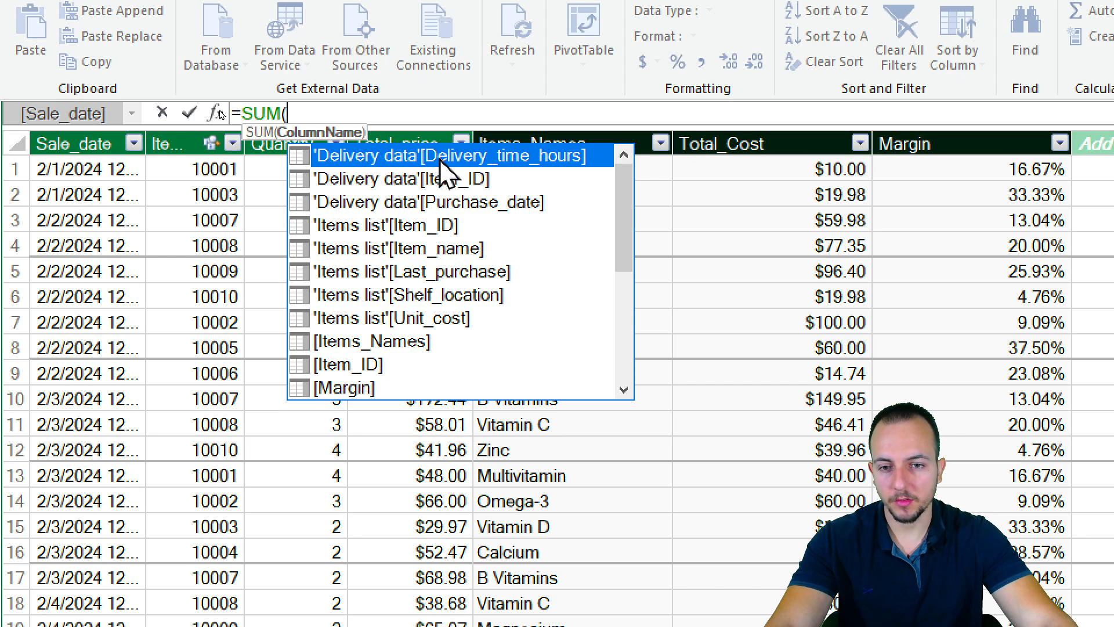
# - Complete the measure below the Sale_date column as the SUM of Sales[Total_price]
pyautogui.click(403, 225)
pyautogui.scroll(-3, 628, 230)
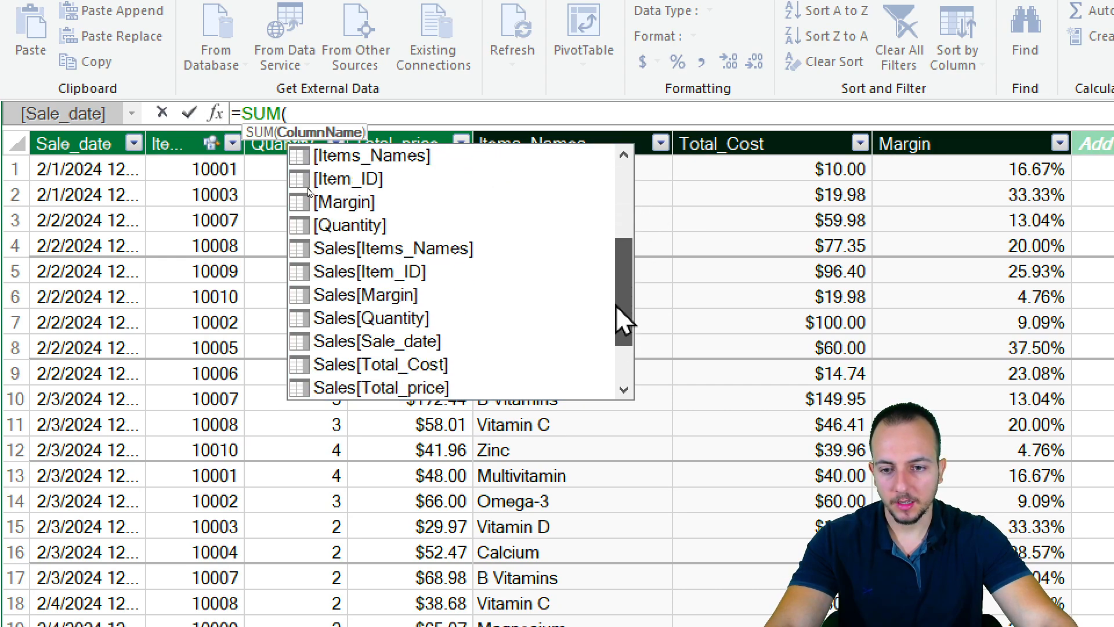
pyautogui.click(400, 228)
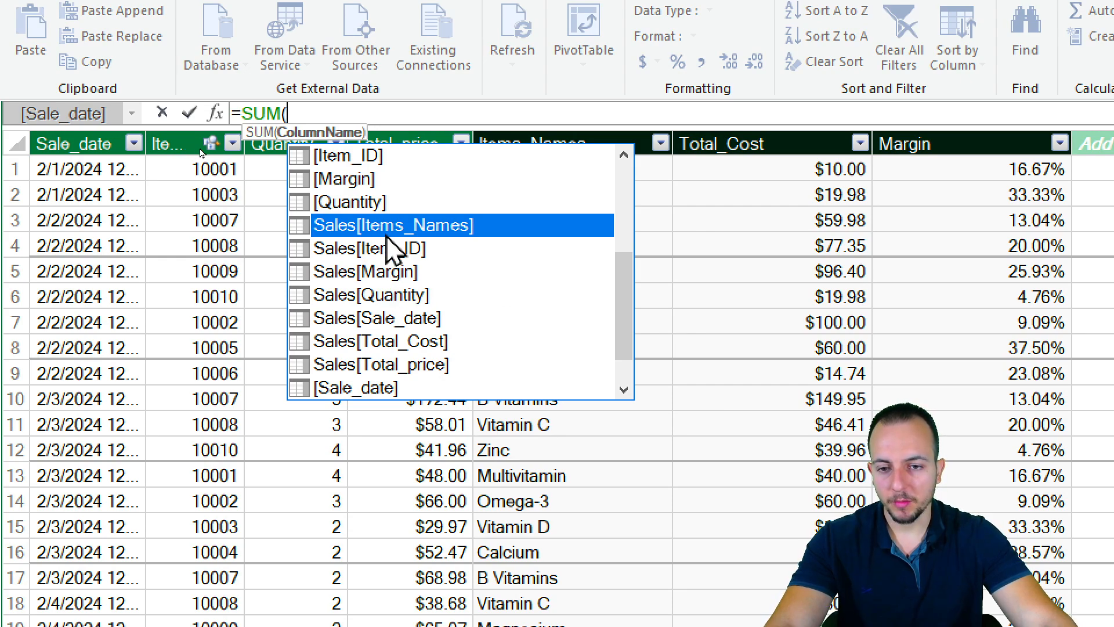
pyautogui.moveTo(616, 294); pyautogui.dragTo(629, 323)
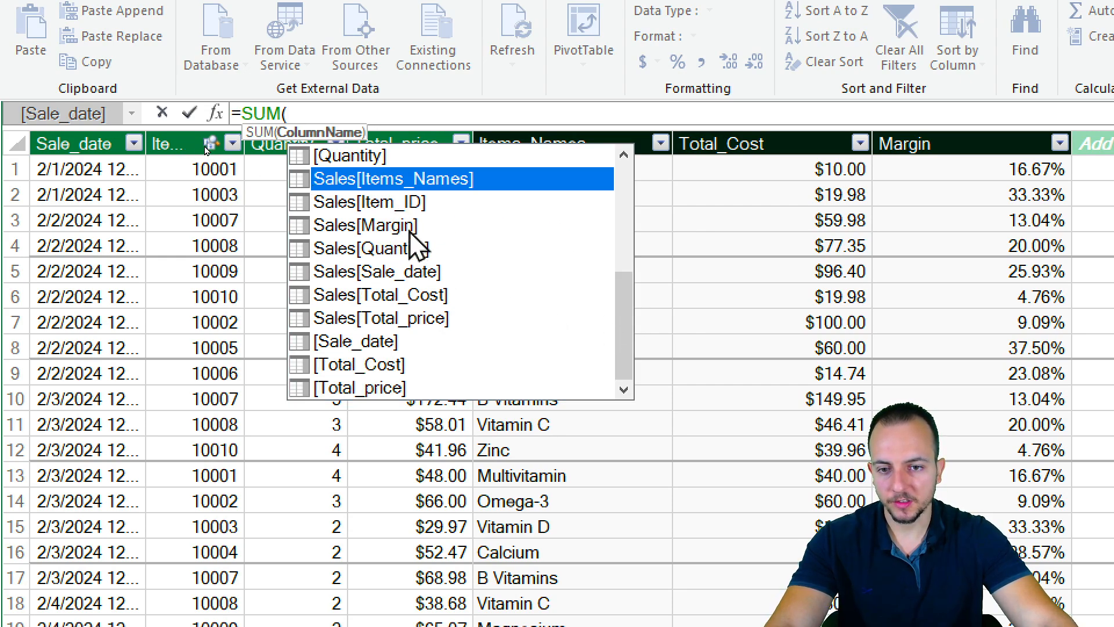
pyautogui.click(373, 319)
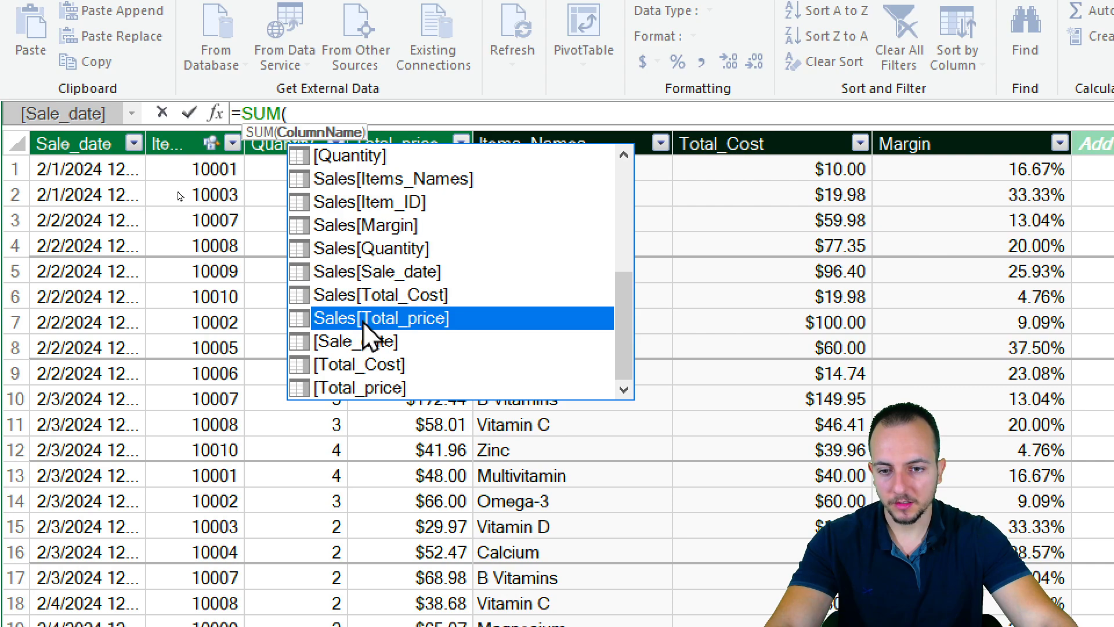
pyautogui.doubleClick(373, 319)
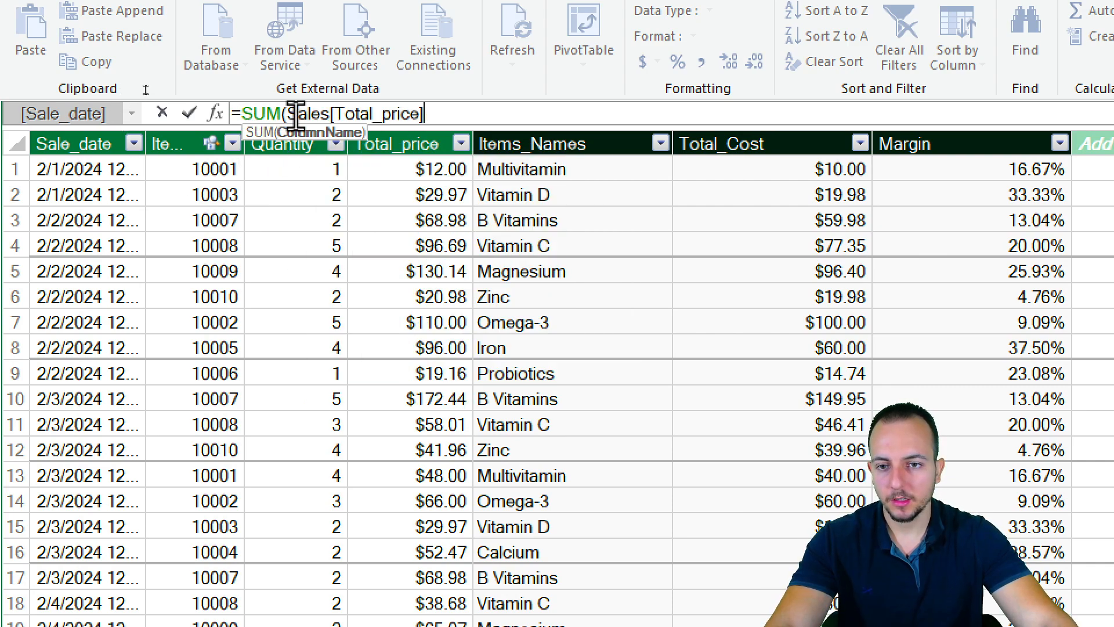
pyautogui.moveTo(288, 115); pyautogui.dragTo(452, 116)
pyautogui.click(454, 116)
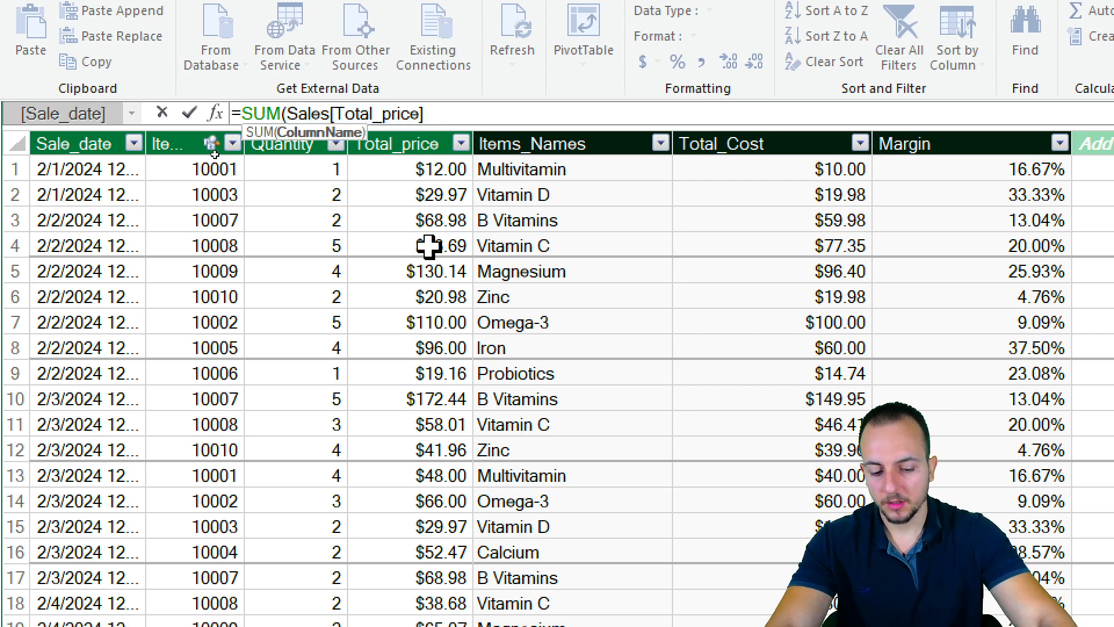
pyautogui.write(')')
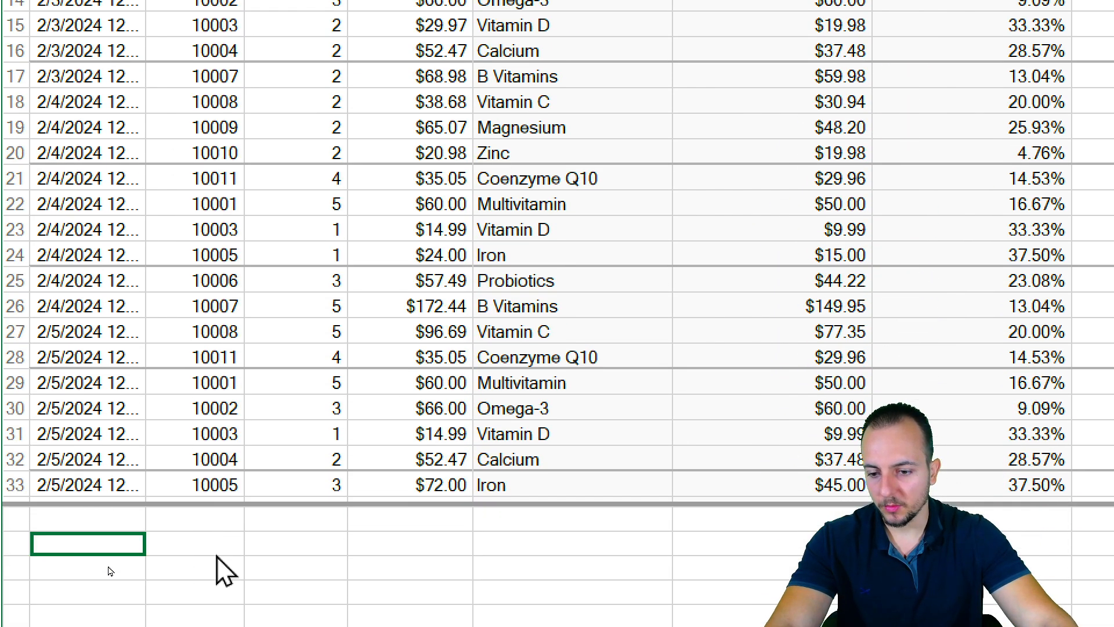
pyautogui.press('Return')
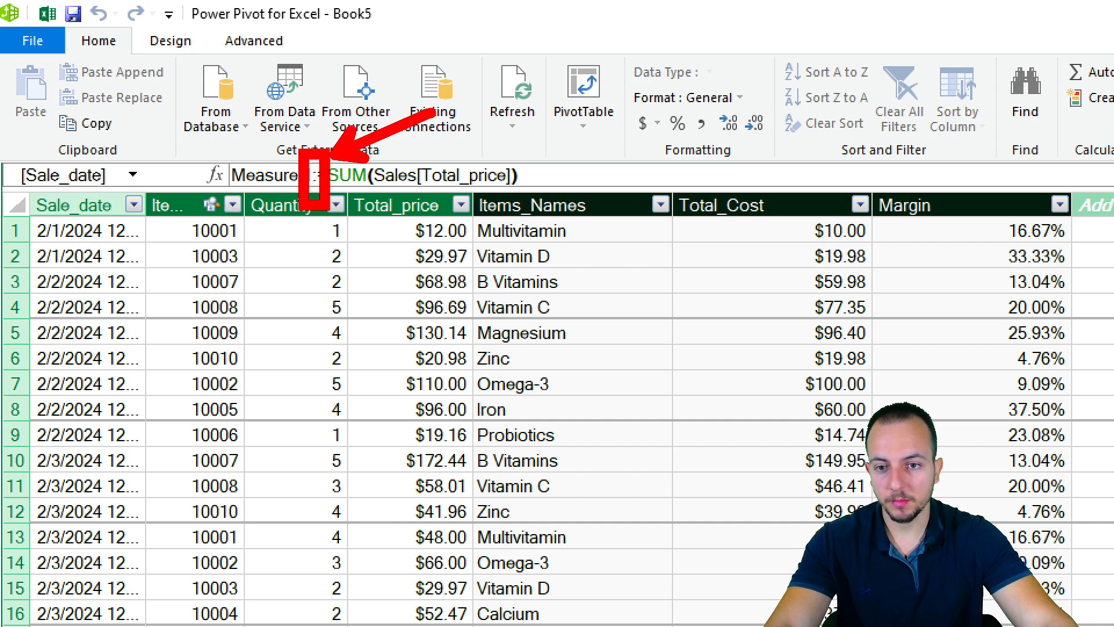
# - Rename the new Sales measure to Total Sold, keeping its SUM formula
pyautogui.moveTo(246, 176); pyautogui.dragTo(297, 177)
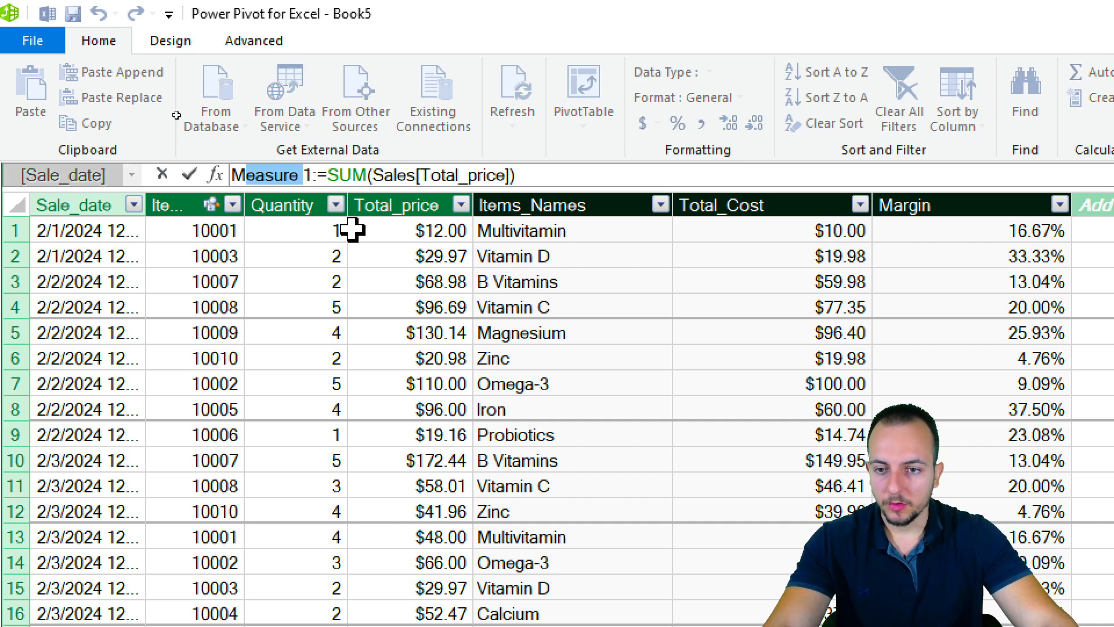
pyautogui.write('Total Sold')
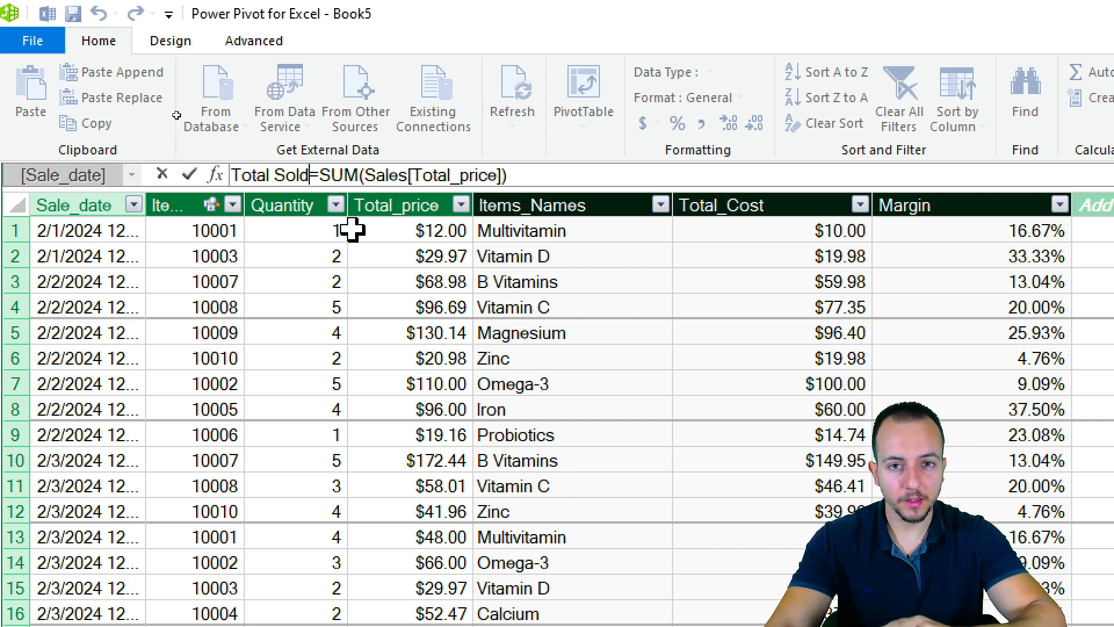
pyautogui.write(':')
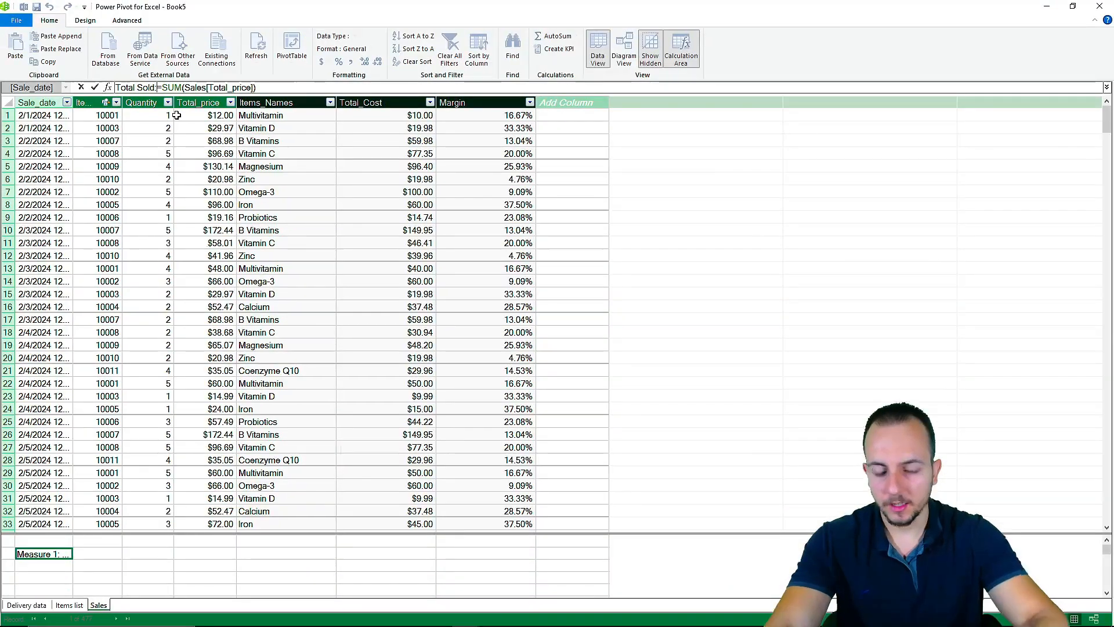
pyautogui.press('Return')
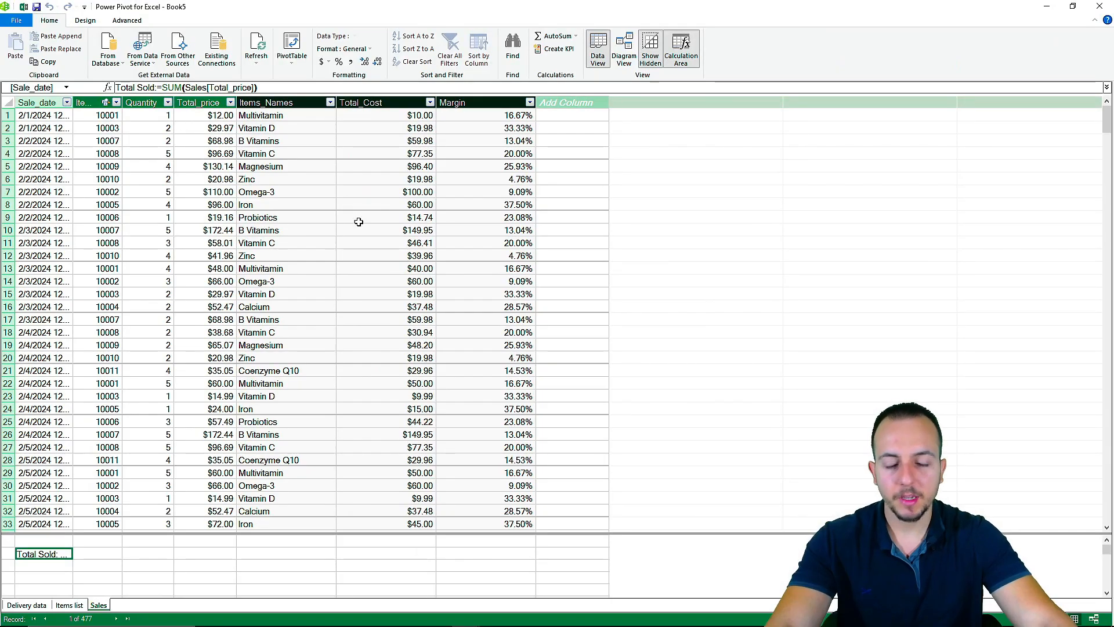
# - Switch to the Excel workbook and start a new Power Pivot KPI with Total Sold as its base field
pyautogui.hotkey('alt', 'Tab')
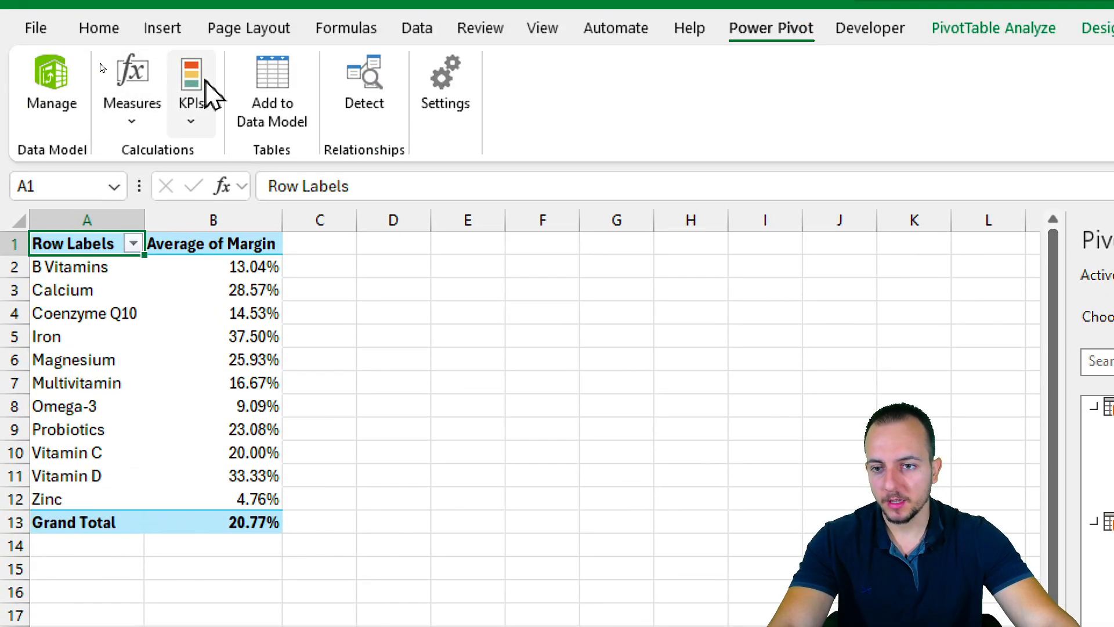
pyautogui.click(96, 77)
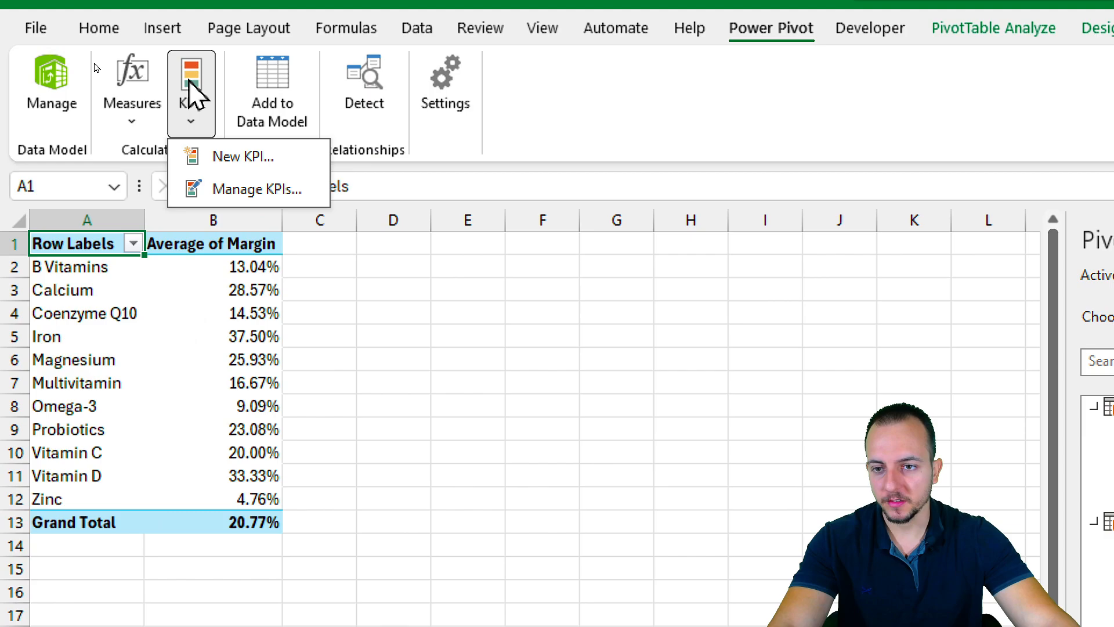
pyautogui.click(255, 158)
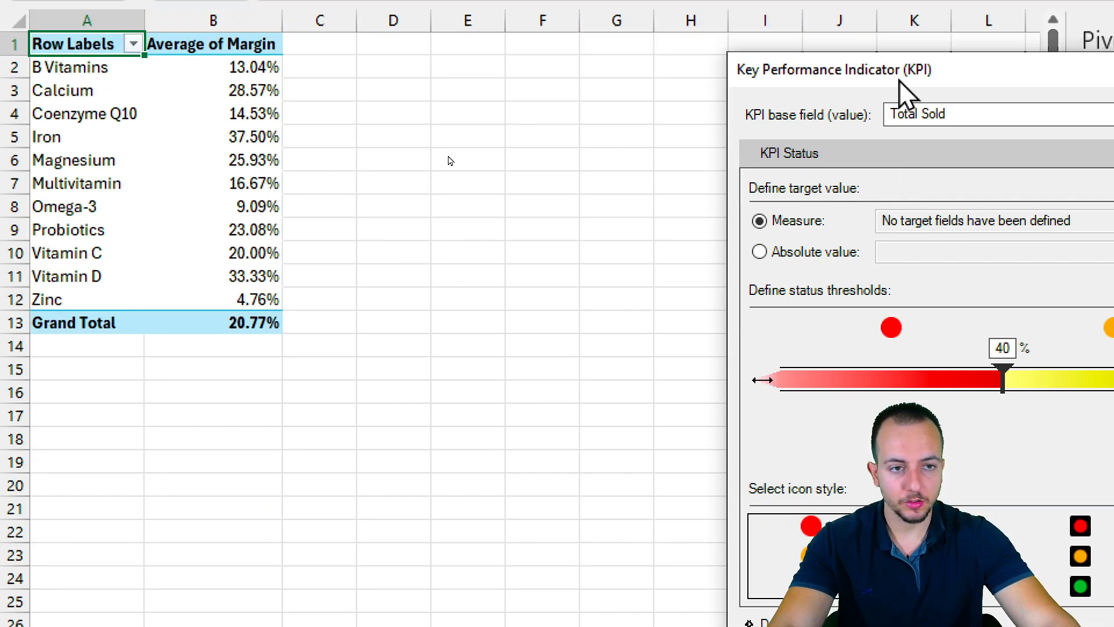
pyautogui.moveTo(900, 82); pyautogui.dragTo(403, 204)
pyautogui.click(329, 193)
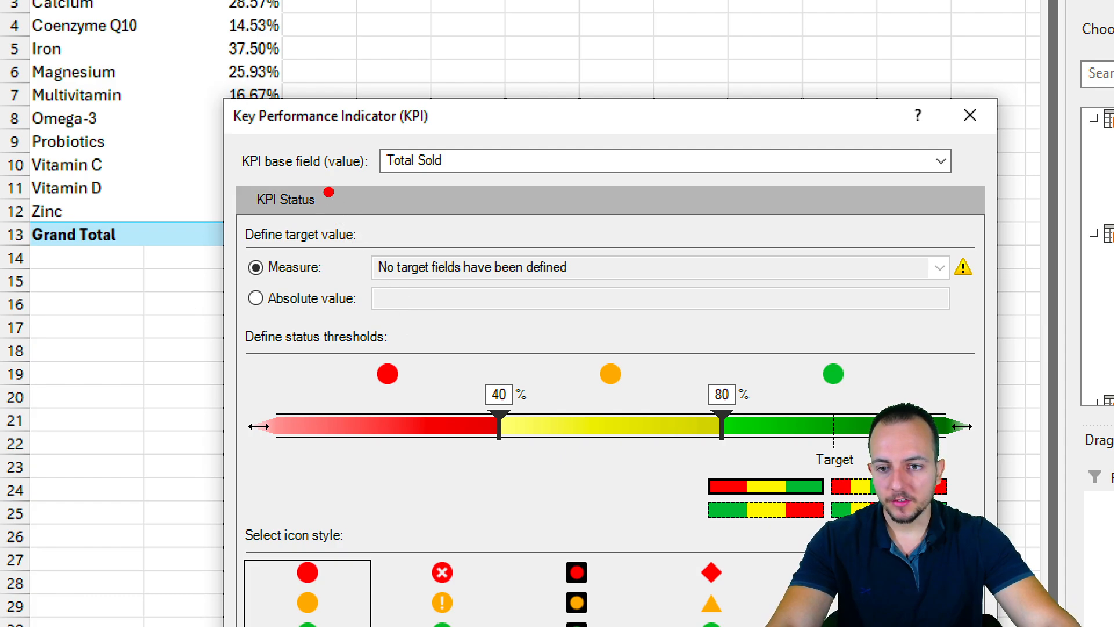
pyautogui.moveTo(381, 147); pyautogui.dragTo(468, 187)
pyautogui.moveTo(479, 159); pyautogui.dragTo(645, 137)
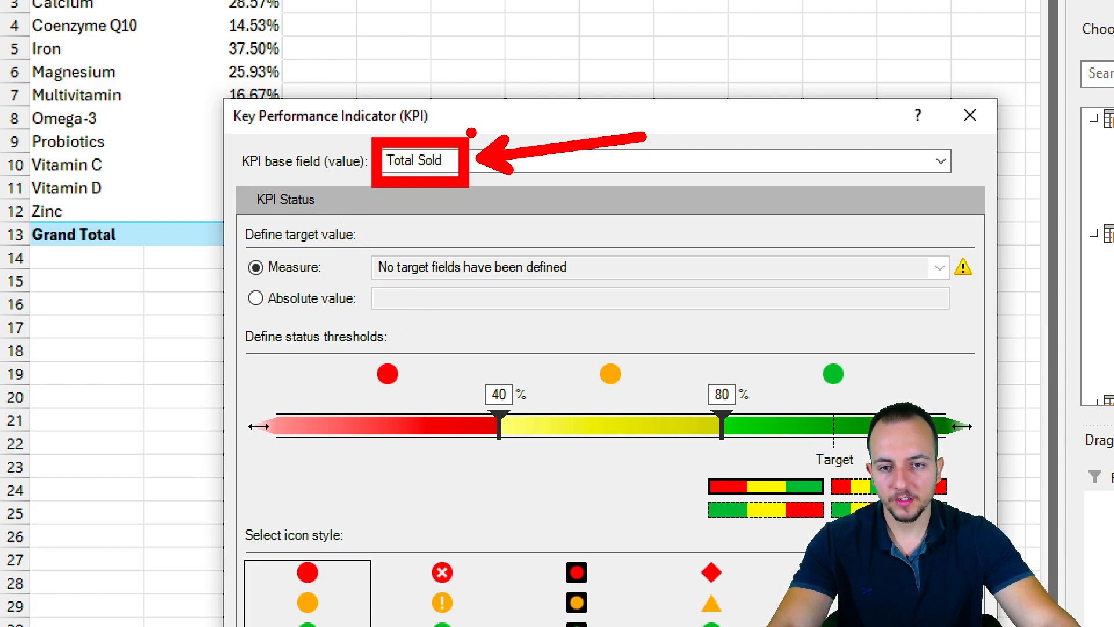
pyautogui.press('Escape')
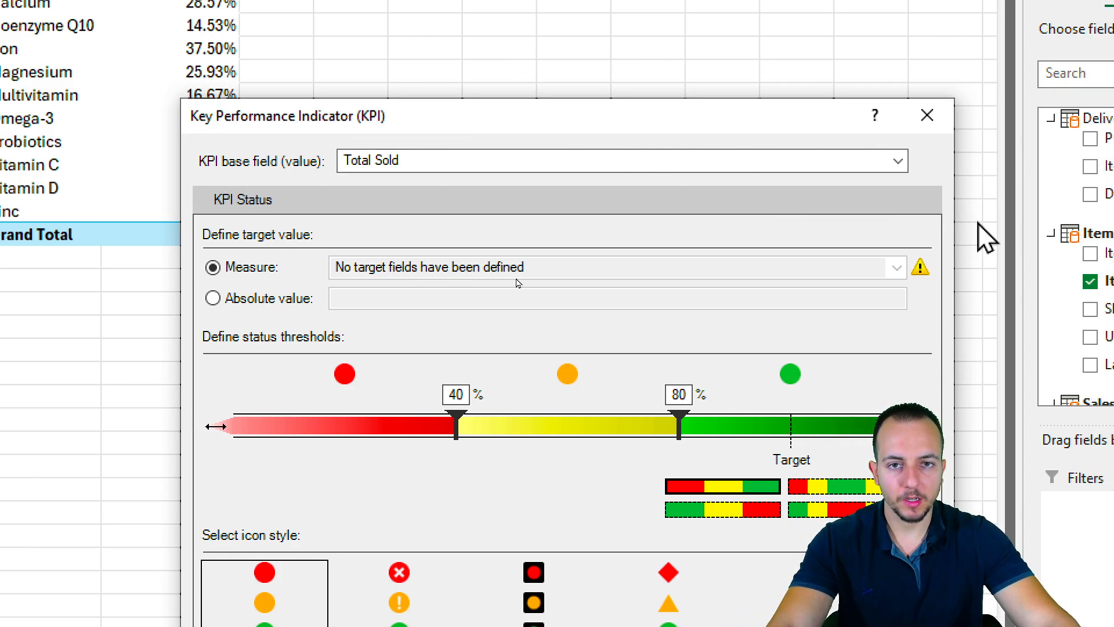
pyautogui.click(898, 160)
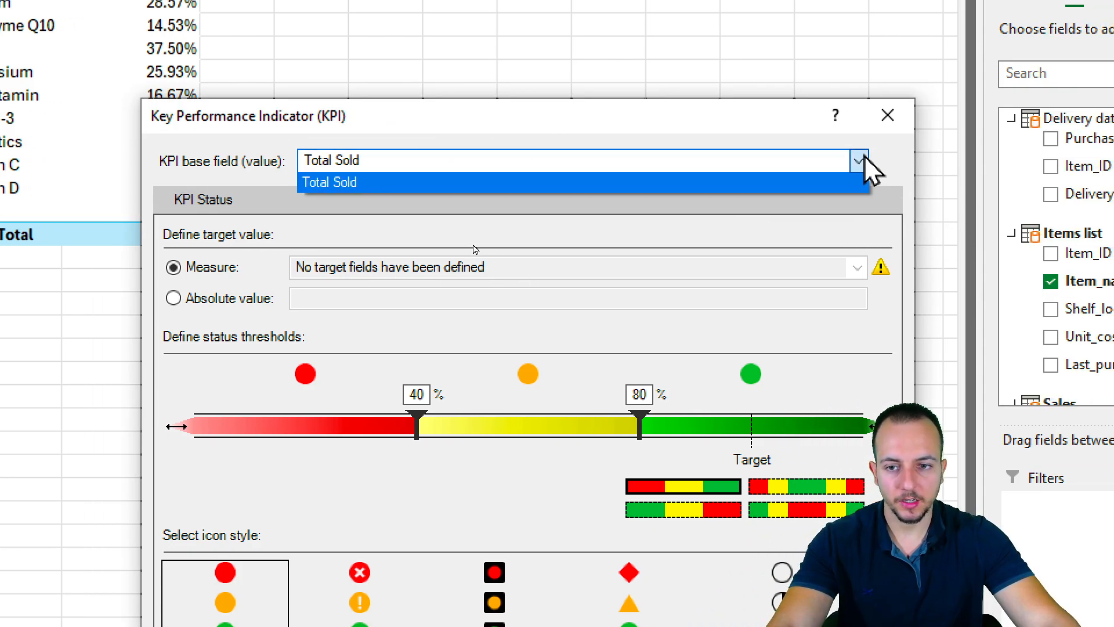
pyautogui.click(250, 151)
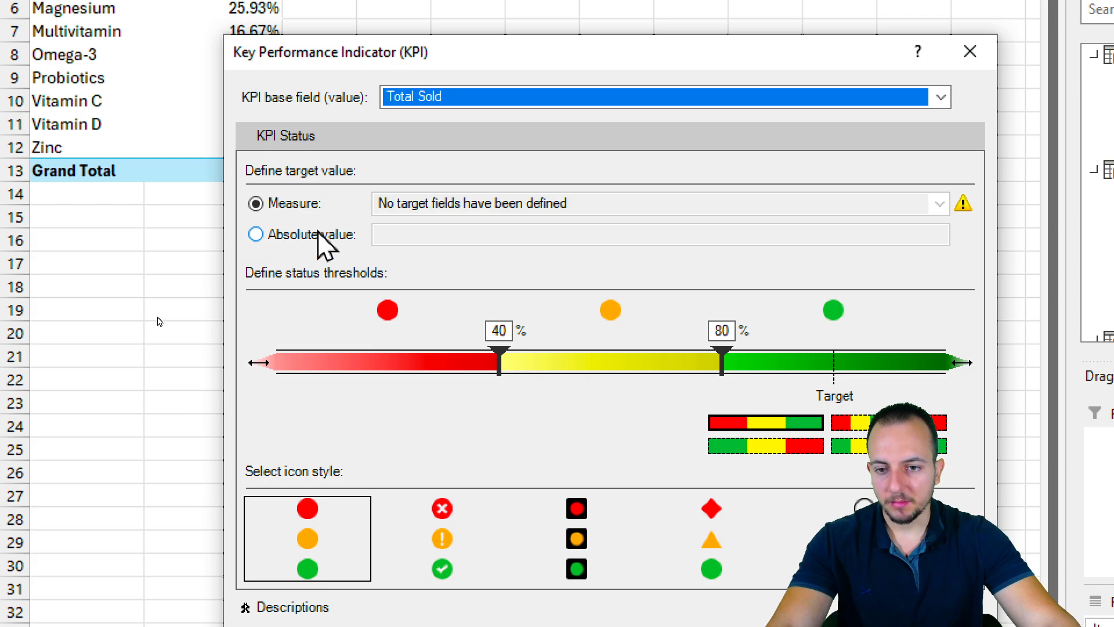
# - Define the KPI target as an absolute value of 4000
pyautogui.click(318, 233)
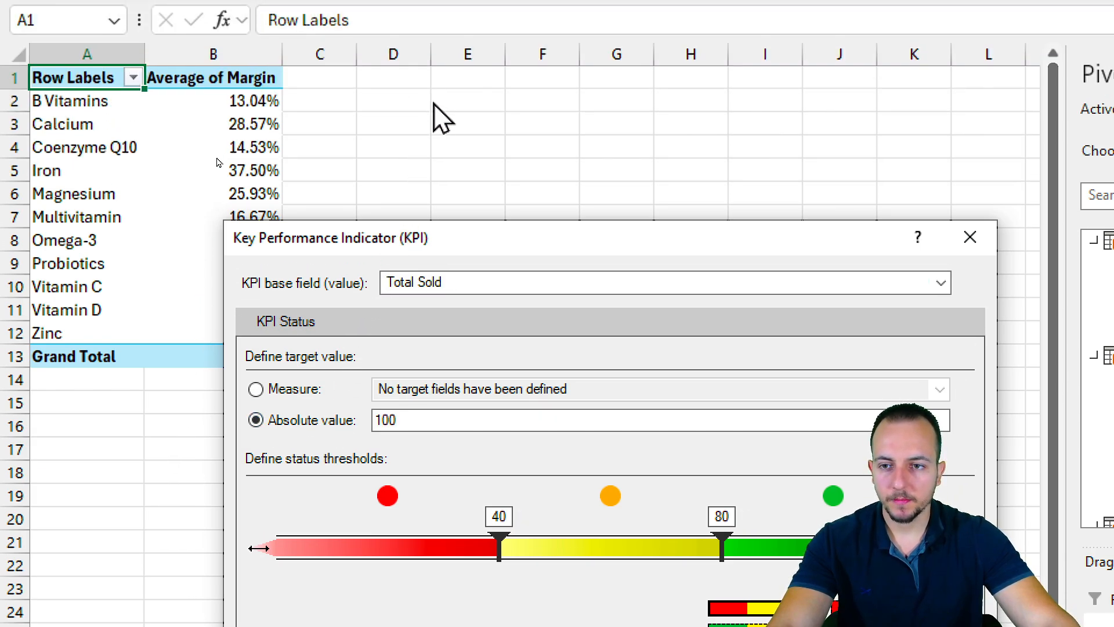
pyautogui.hotkey('ctrl', '2')
pyautogui.moveTo(102, 43)
pyautogui.mouseDown()
pyautogui.moveTo(301, 98)
pyautogui.moveTo(485, 102)
pyautogui.mouseUp()
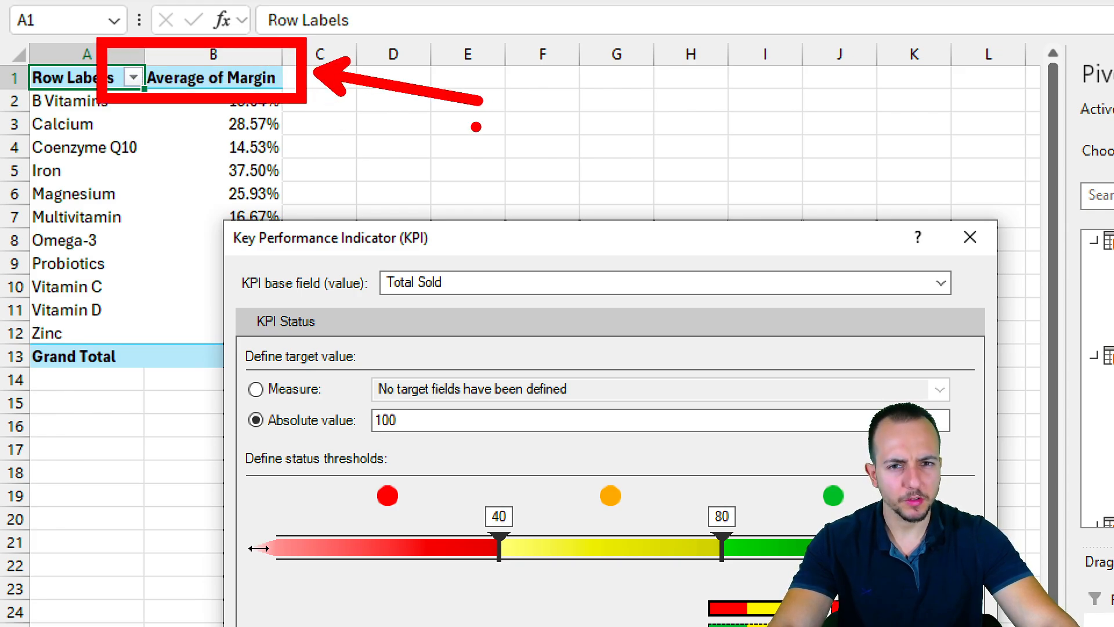
pyautogui.press('Escape')
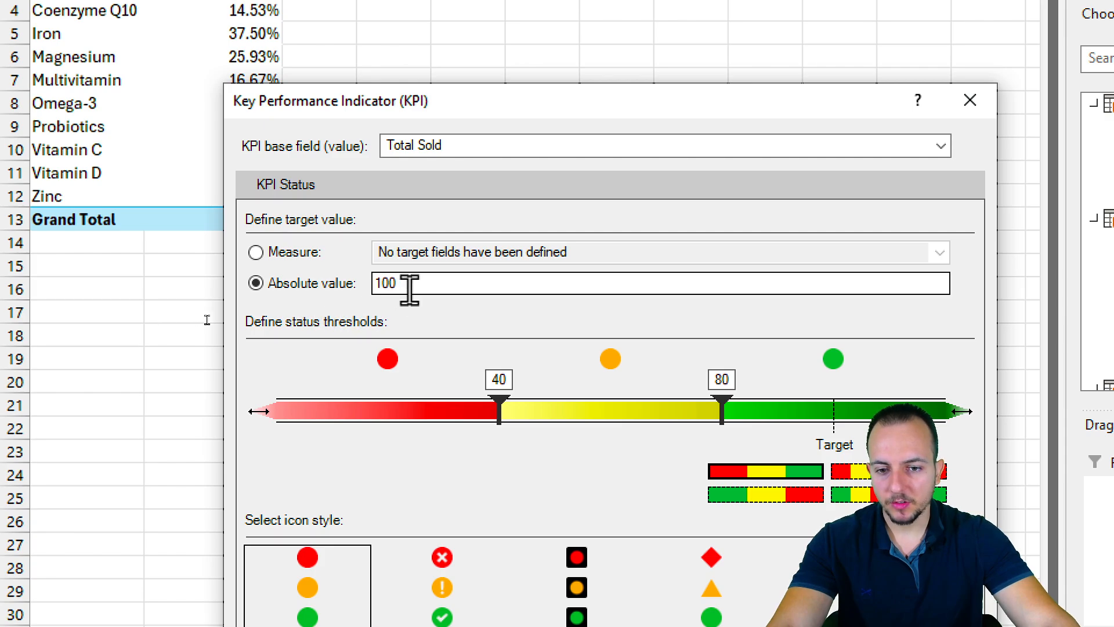
pyautogui.moveTo(423, 422); pyautogui.dragTo(290, 422)
pyautogui.write('4000')
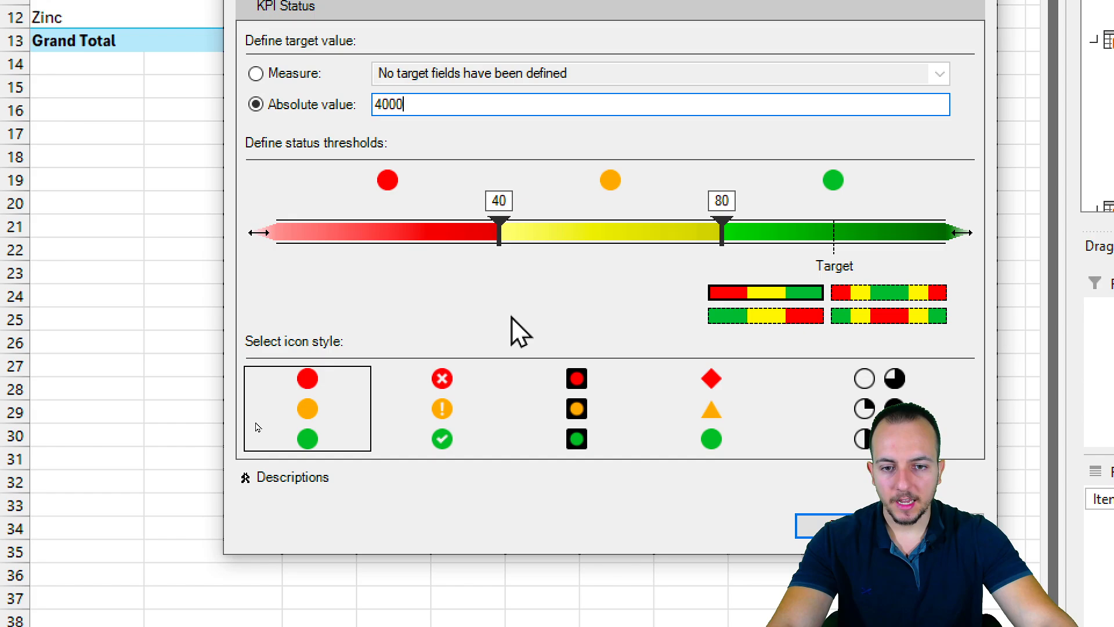
pyautogui.hotkey('ctrl', '2')
pyautogui.moveTo(471, 170); pyautogui.dragTo(539, 269)
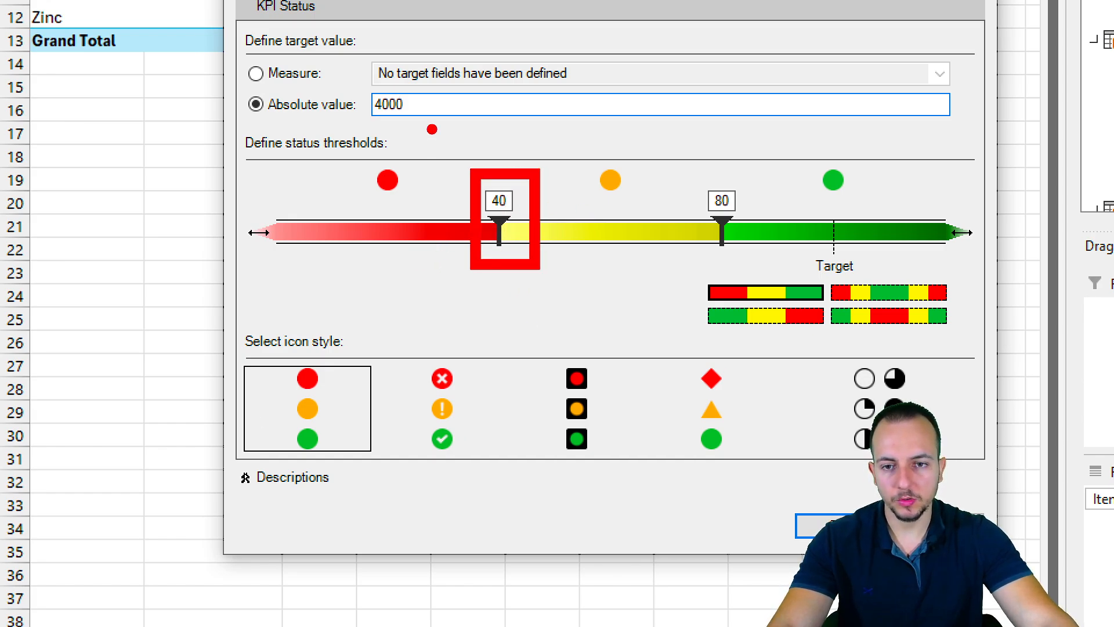
pyautogui.moveTo(367, 87); pyautogui.dragTo(446, 124)
pyautogui.hotkey('ctrl', 'z')
pyautogui.moveTo(316, 281); pyautogui.dragTo(469, 281)
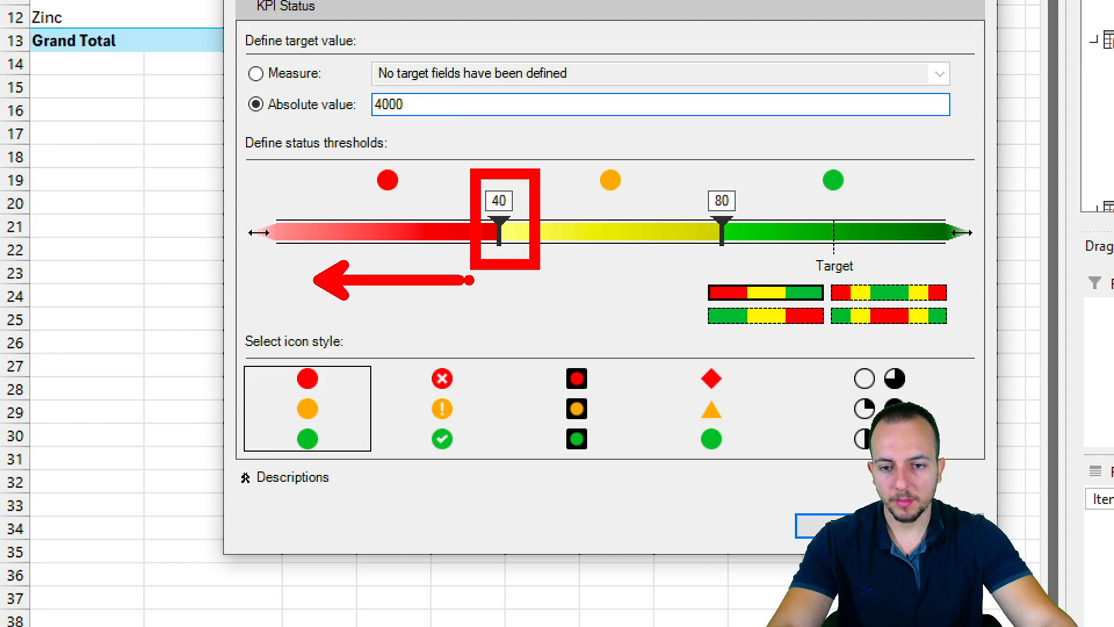
pyautogui.hotkey('ctrl', 'z')
pyautogui.moveTo(338, 144); pyautogui.dragTo(452, 211)
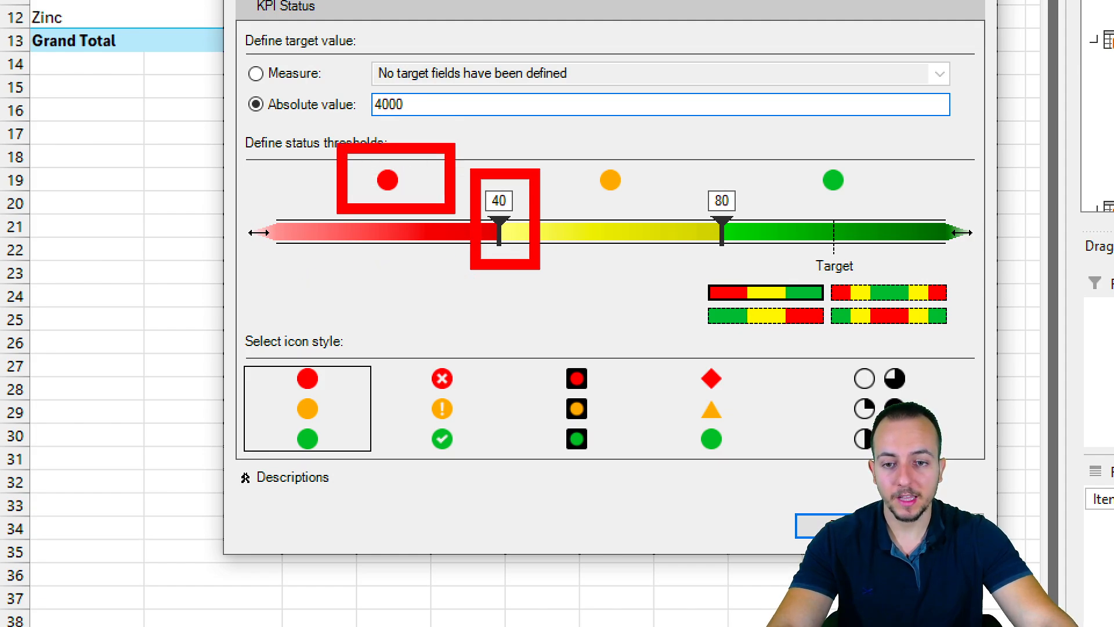
pyautogui.hotkey('ctrl', 'z')
pyautogui.hotkey('ctrl', 'z')
pyautogui.moveTo(472, 137); pyautogui.dragTo(754, 275)
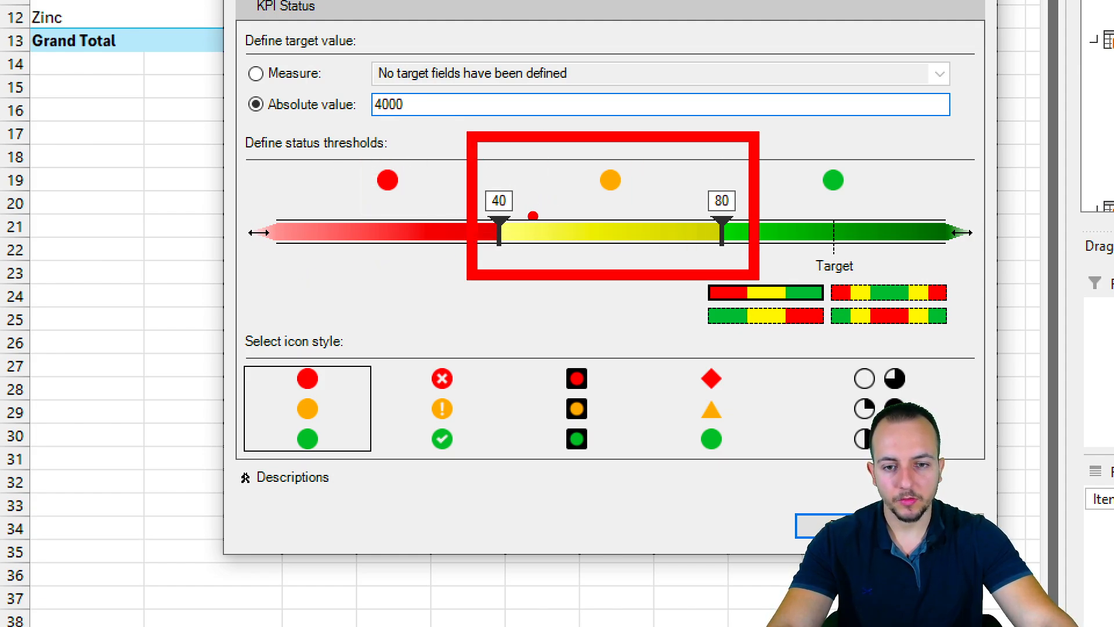
pyautogui.hotkey('ctrl', 'z')
pyautogui.moveTo(339, 70); pyautogui.dragTo(453, 130)
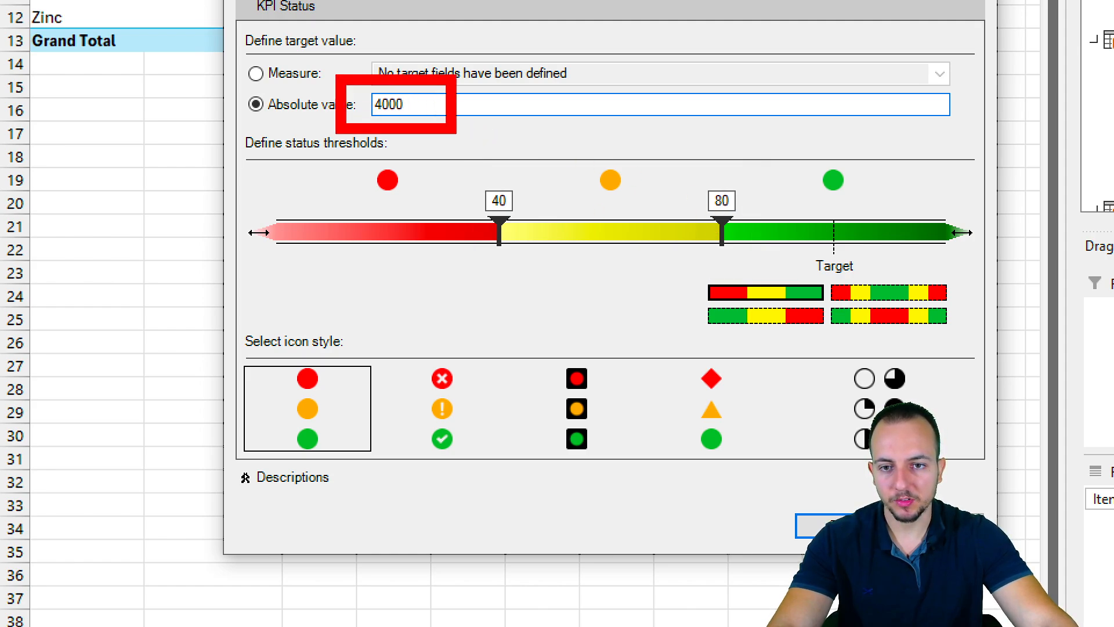
pyautogui.hotkey('ctrl', 'z')
pyautogui.moveTo(580, 131)
pyautogui.mouseDown()
pyautogui.moveTo(651, 264)
pyautogui.moveTo(652, 309)
pyautogui.mouseUp()
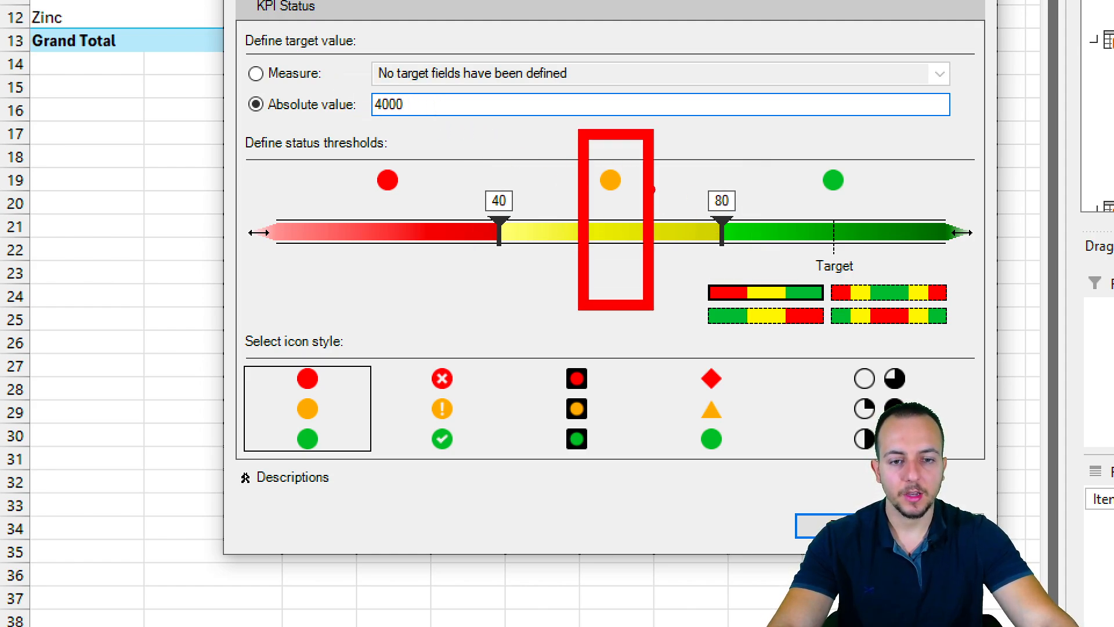
pyautogui.hotkey('ctrl', 'z')
pyautogui.moveTo(695, 146); pyautogui.dragTo(952, 277)
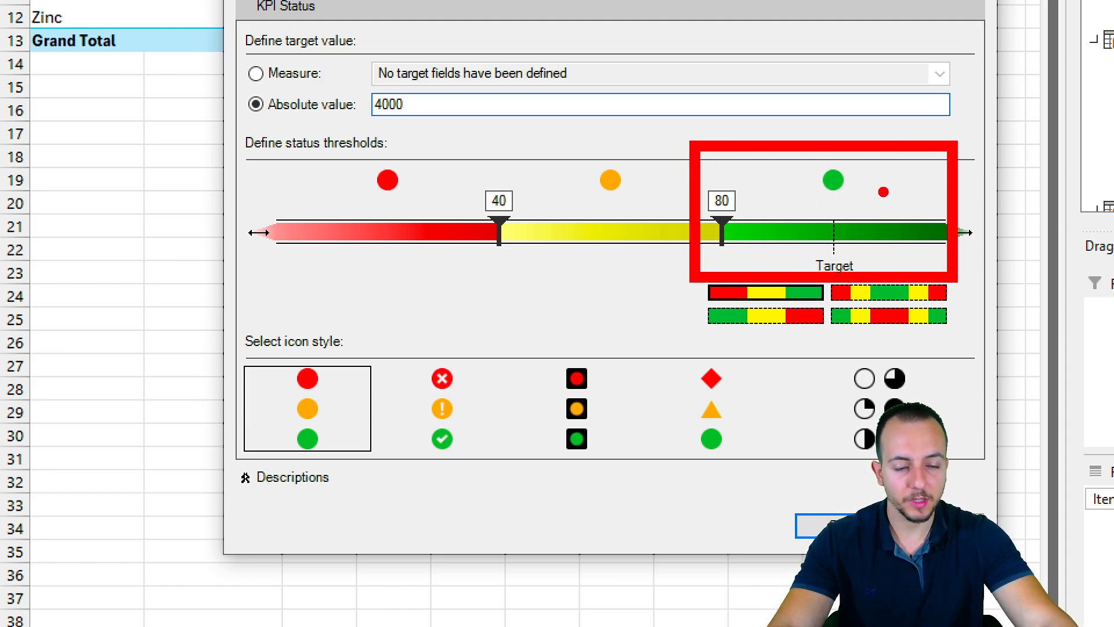
pyautogui.press('Escape')
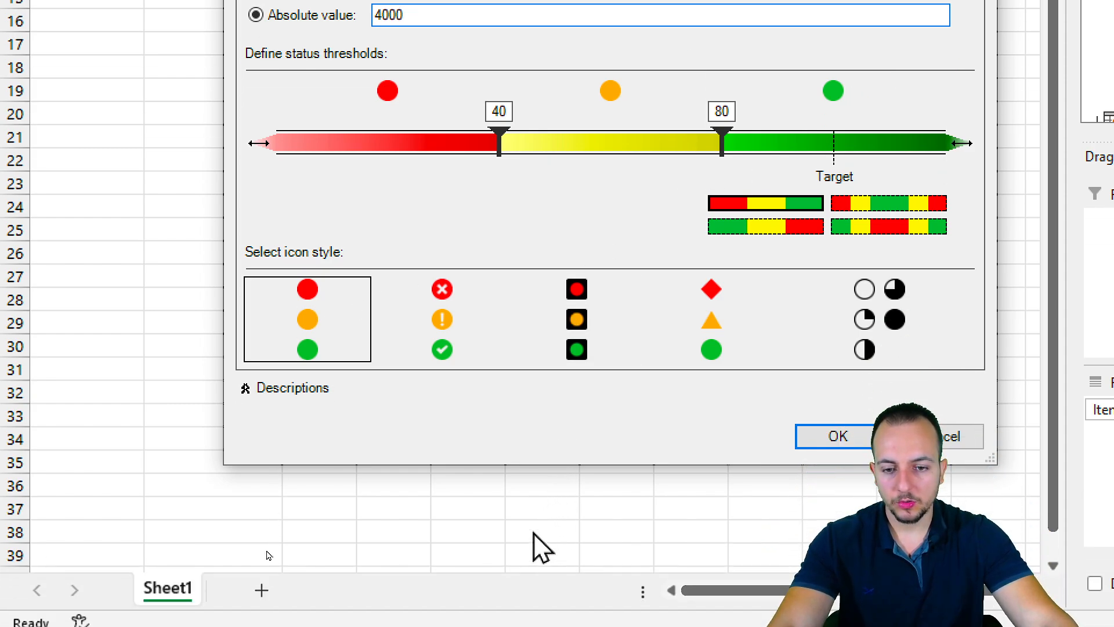
# - Compare the KPI icon styles and choose the set with a red diamond, orange triangle and green circle
pyautogui.click(454, 425)
pyautogui.click(604, 342)
pyautogui.click(709, 341)
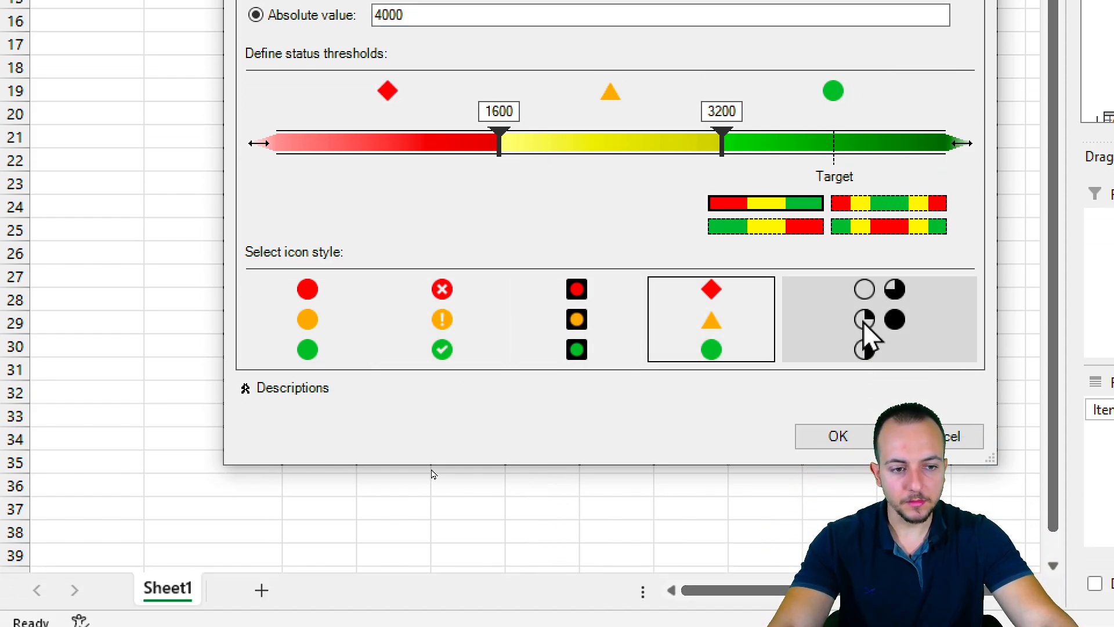
pyautogui.click(615, 342)
pyautogui.click(734, 351)
pyautogui.click(604, 343)
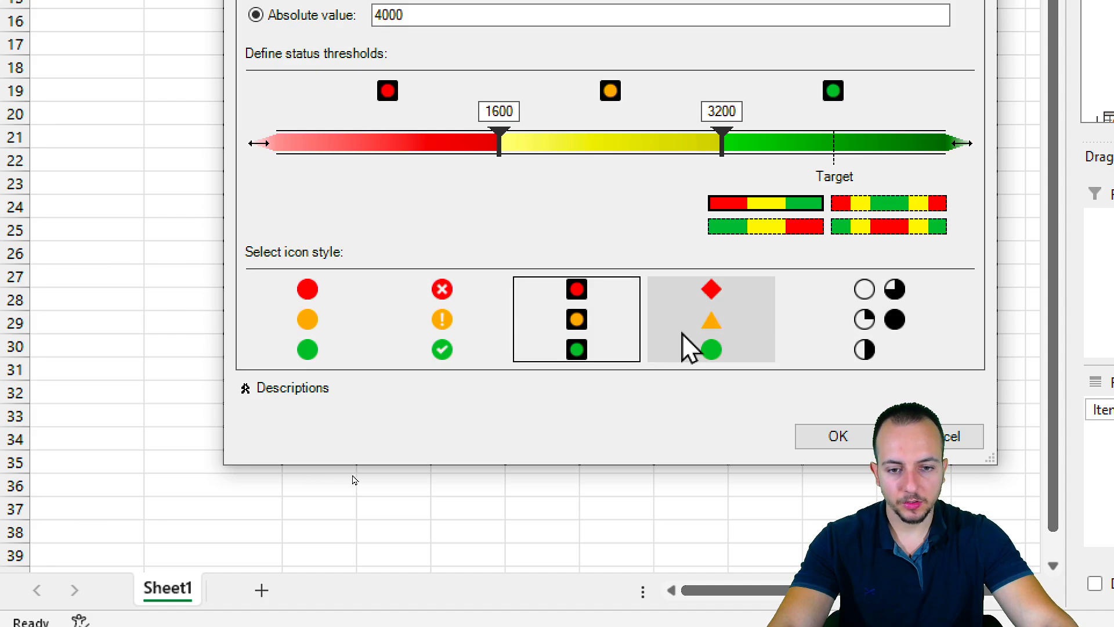
pyautogui.click(722, 354)
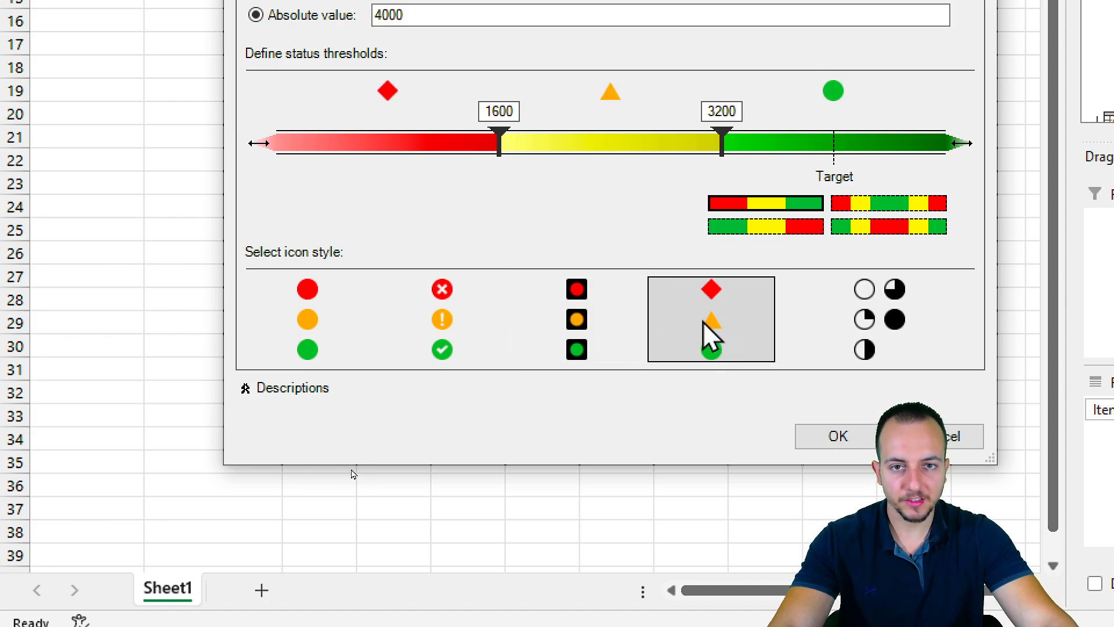
# - Accept the Total Sold KPI definition with the chosen diamond, triangle and circle icon style
pyautogui.click(831, 441)
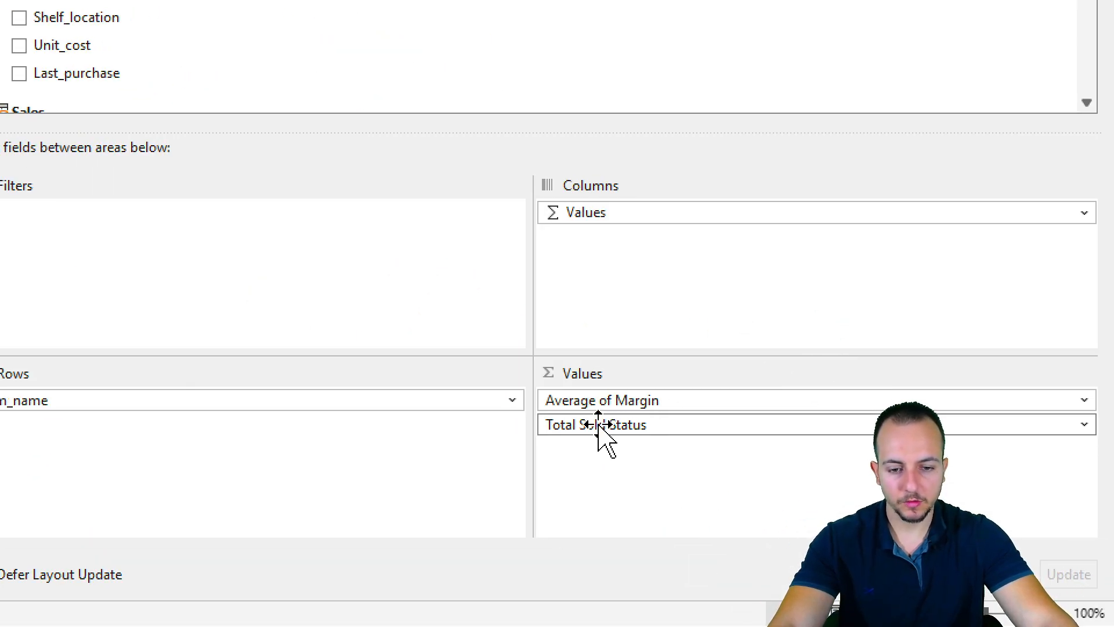
# - Remove Total Sold Status and Average of Margin from the PivotTable's values, keeping Item_name in the rows
pyautogui.click(598, 425)
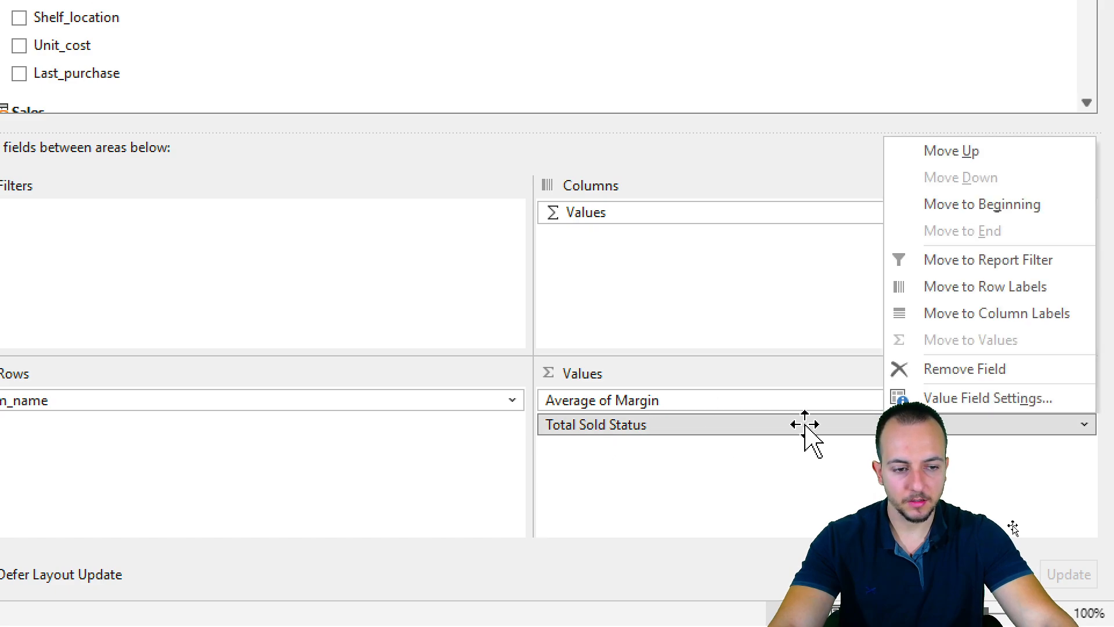
pyautogui.click(1013, 371)
pyautogui.click(689, 400)
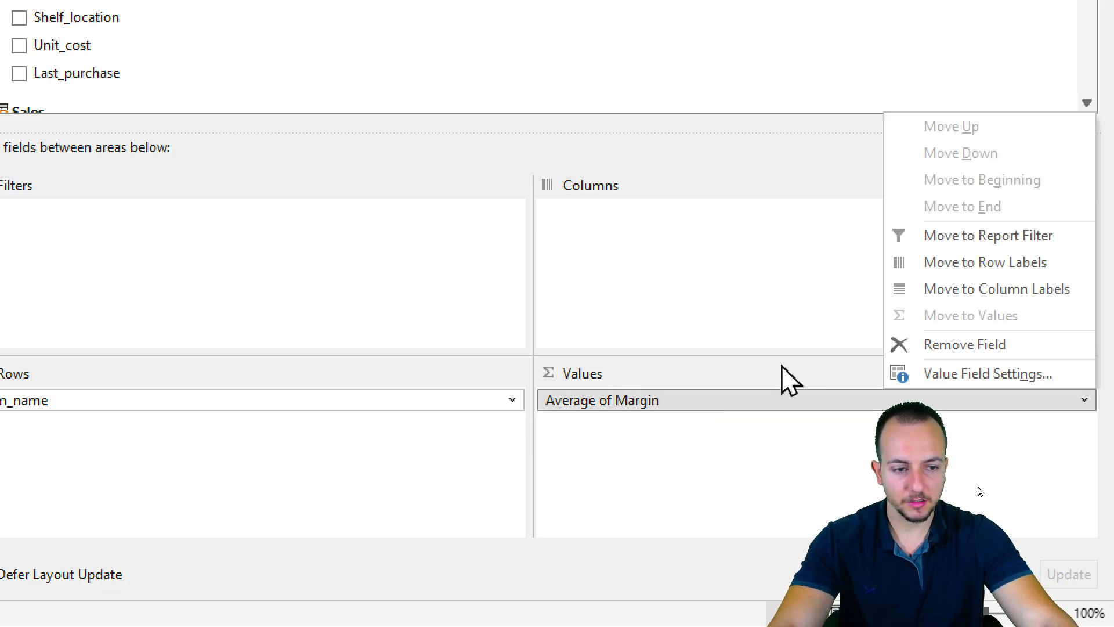
pyautogui.click(1017, 348)
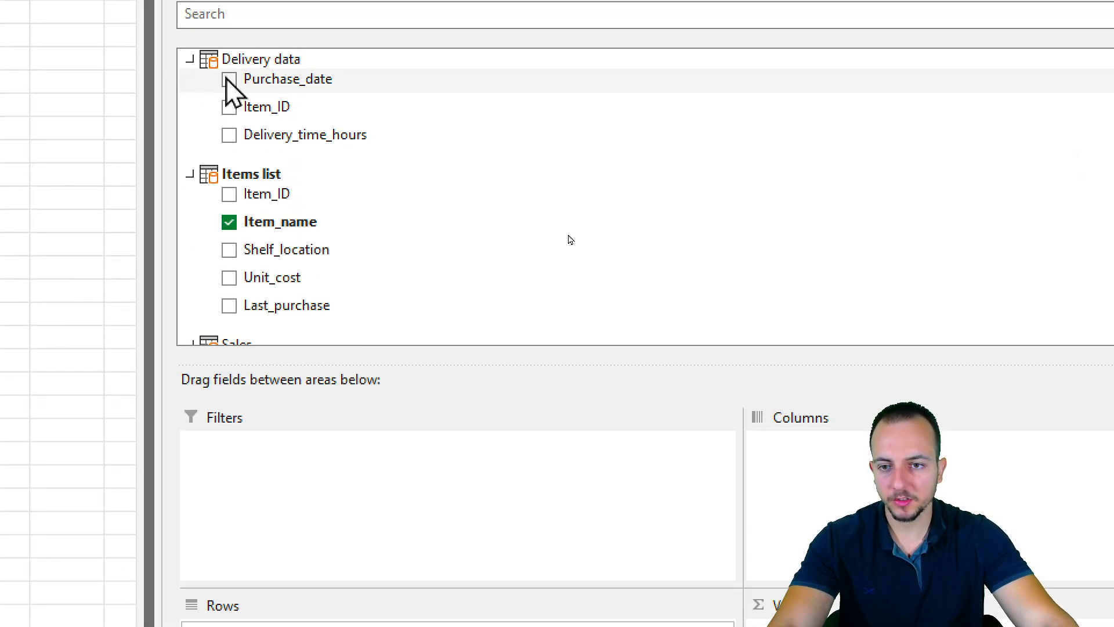
# - Add Total_price from the Sales table and the Total Sold KPI's Status to the PivotTable's values
pyautogui.scroll(-3, 348, 220)
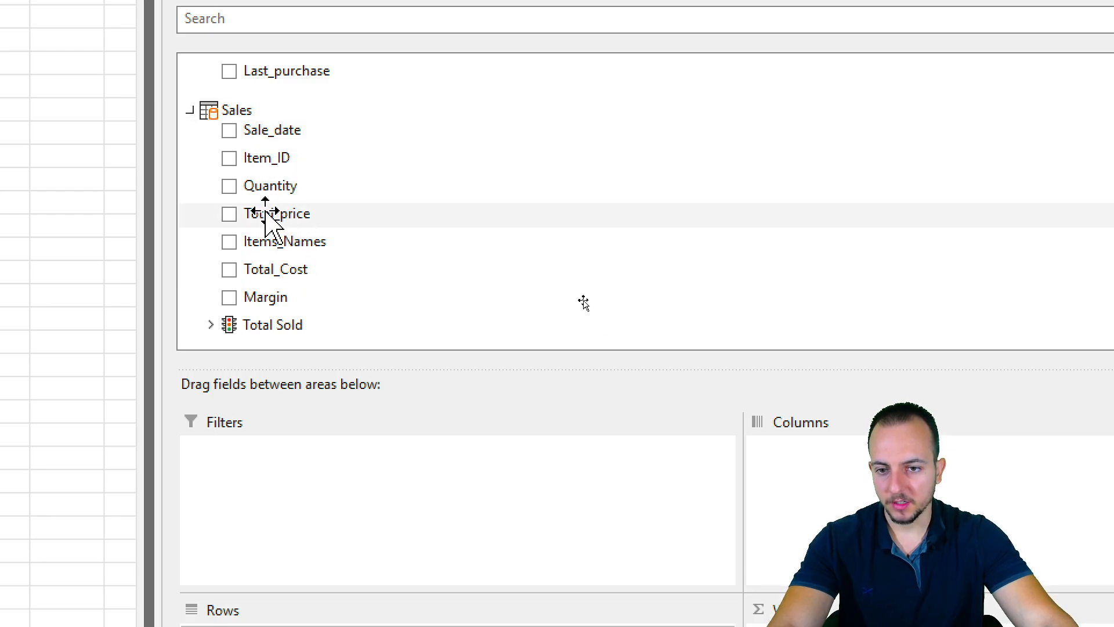
pyautogui.moveTo(259, 219); pyautogui.dragTo(746, 460)
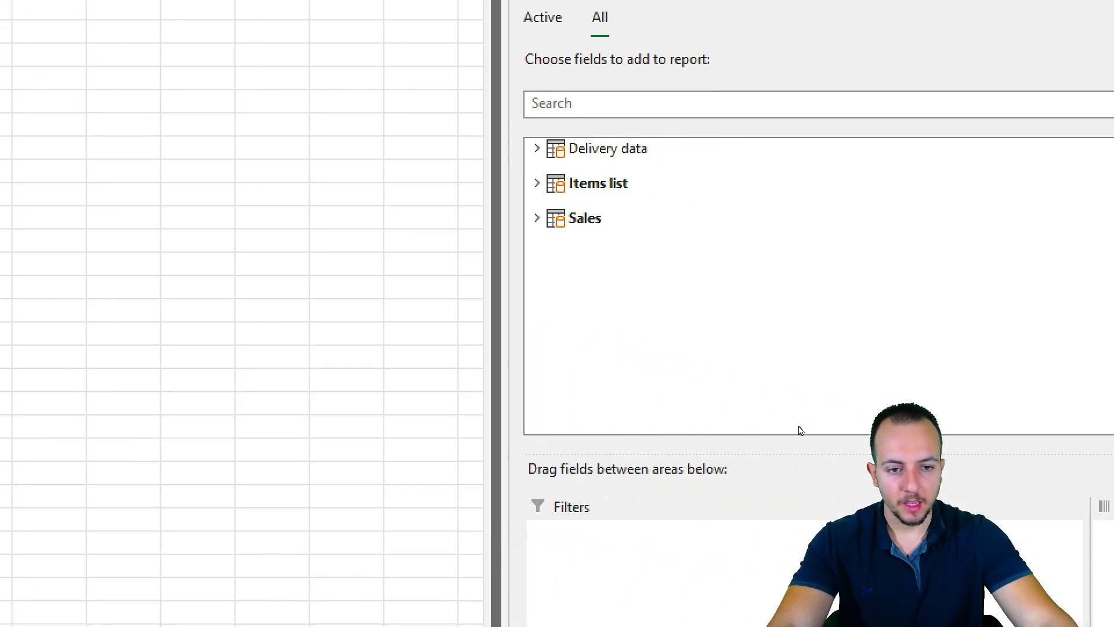
pyautogui.click(297, 153)
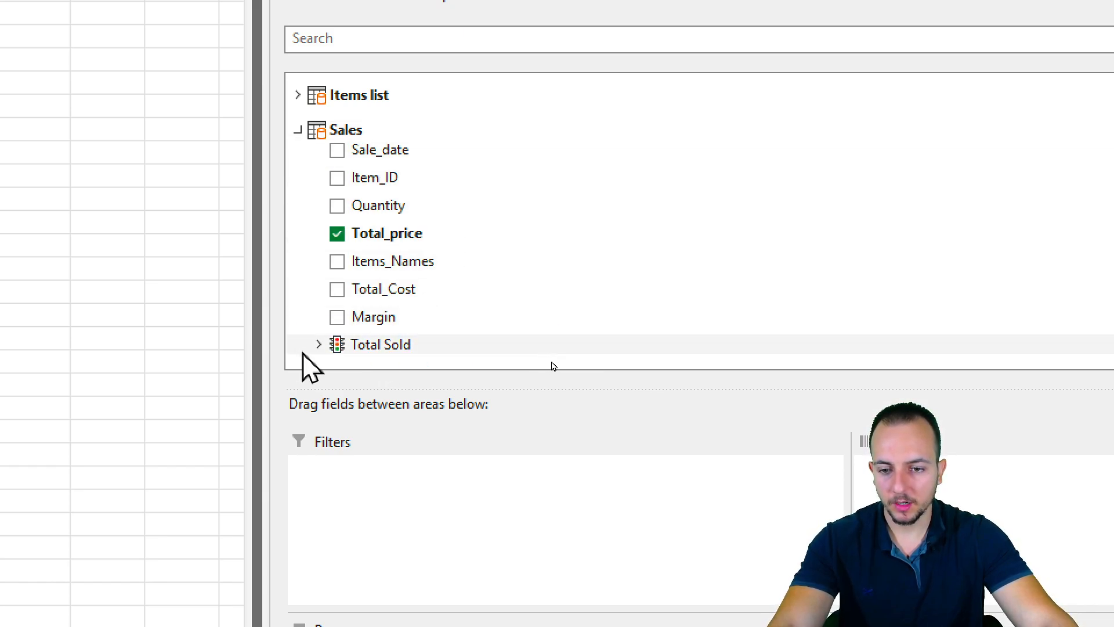
pyautogui.click(319, 344)
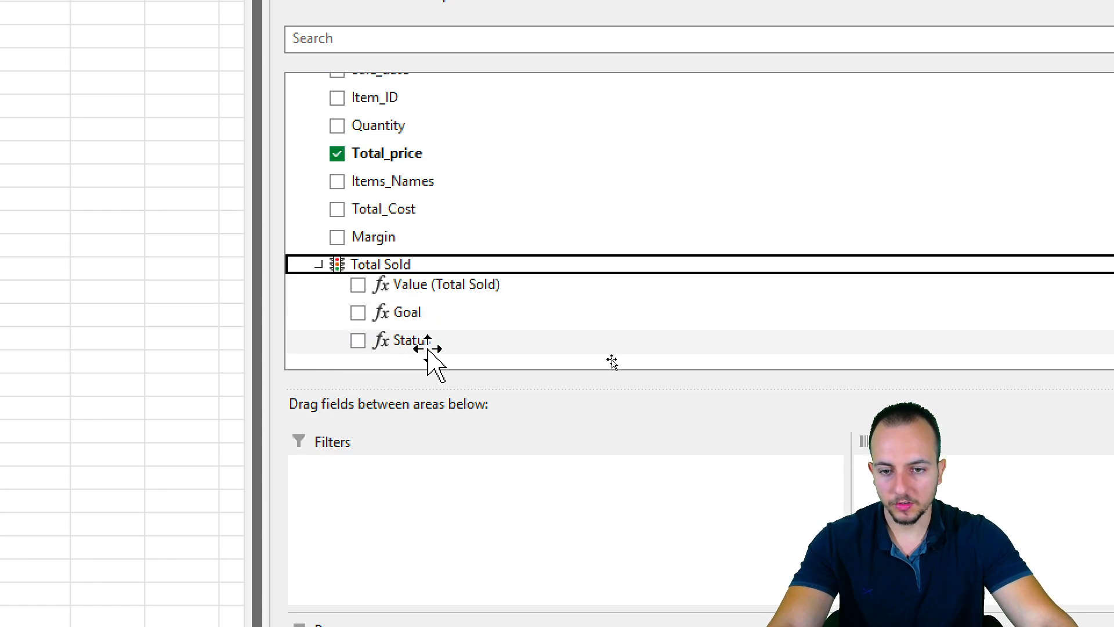
pyautogui.moveTo(428, 343); pyautogui.dragTo(950, 626)
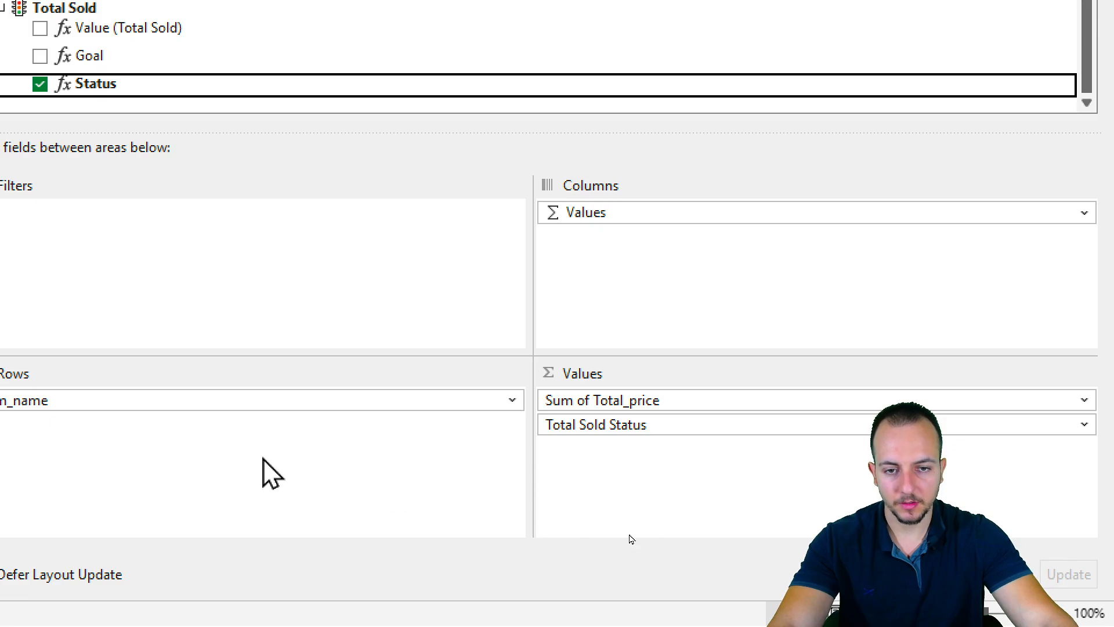